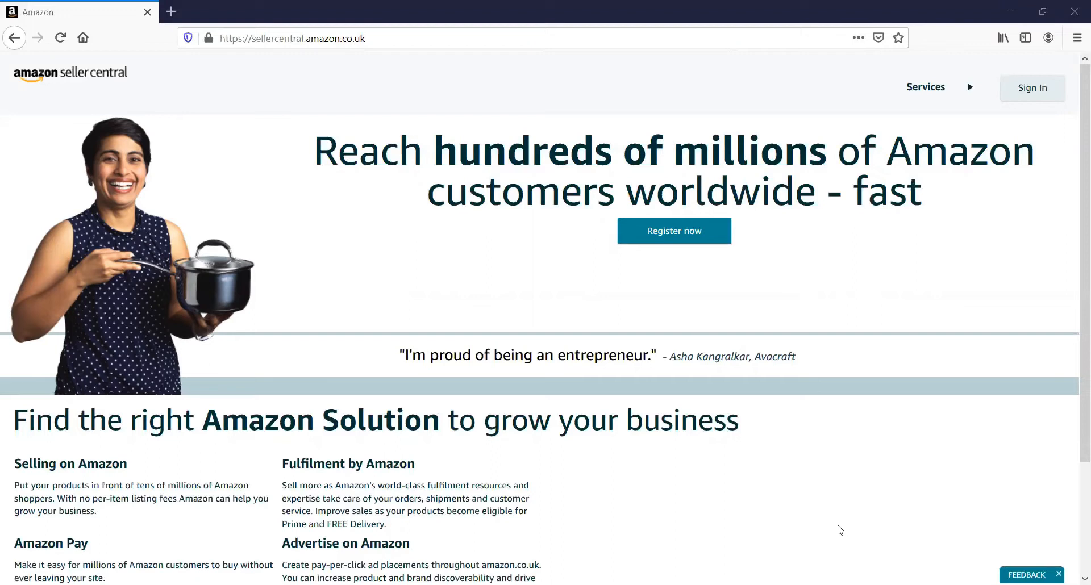
Step: Sign in to Seller Central through the add-account option and open the Manage Inventory page
click(1028, 89)
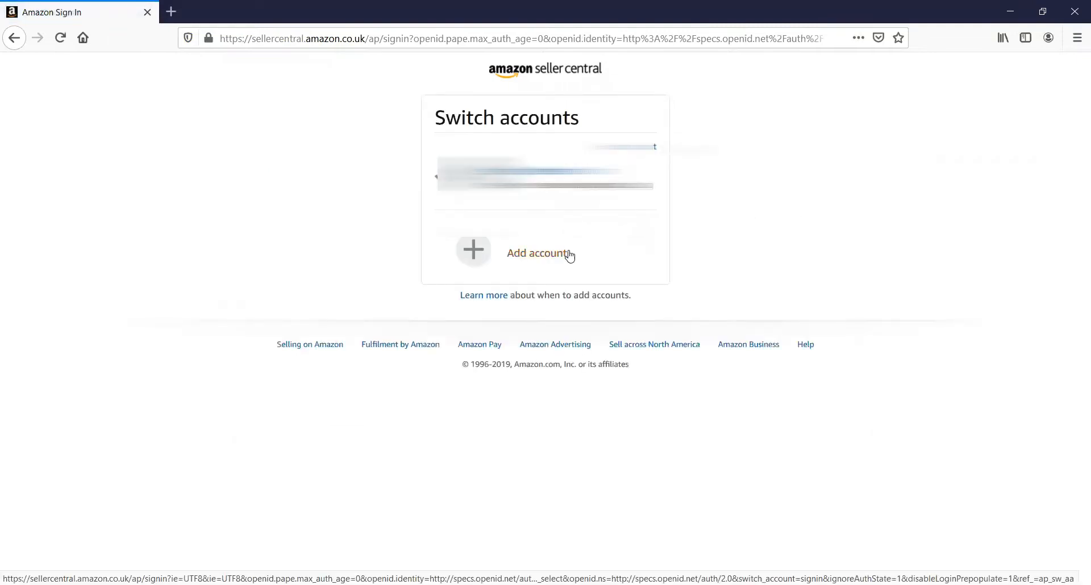
click(568, 254)
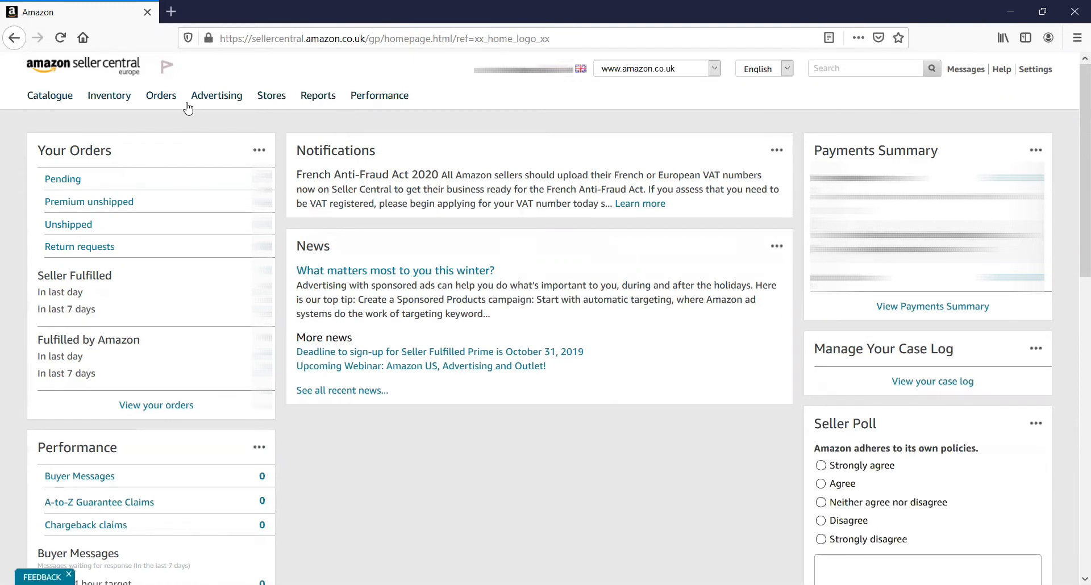
mouse_move(107, 109)
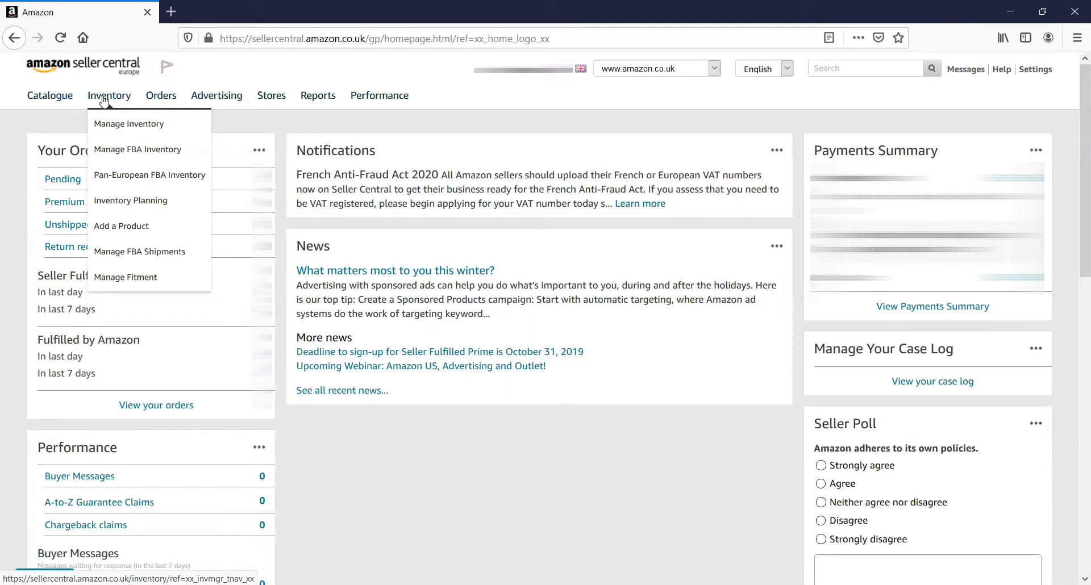
click(132, 129)
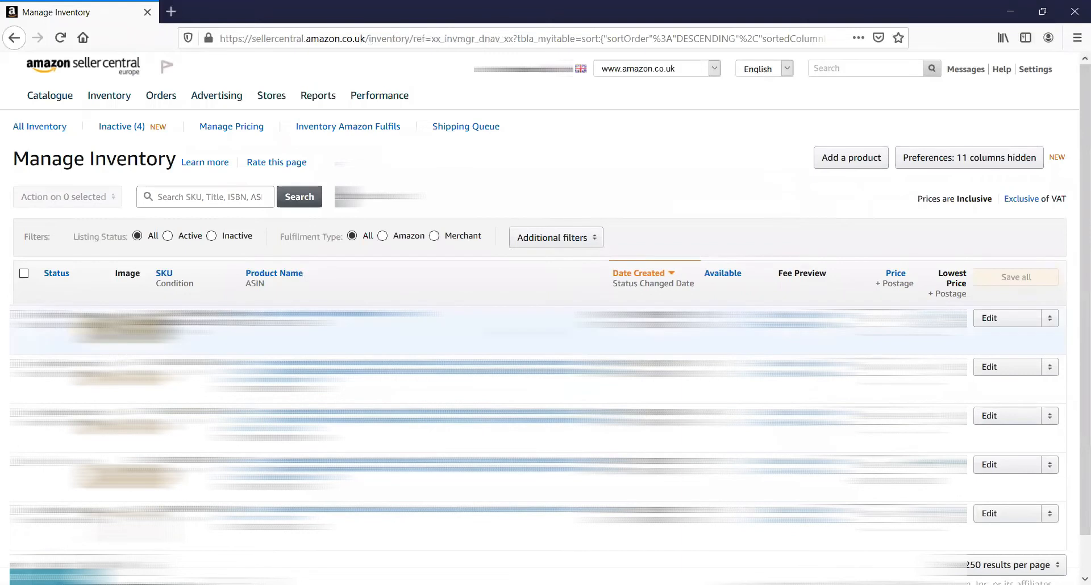
Step: Start Send/Replenish Inventory for the second listed product and create a new shipping plan with the Individual products packaging type
click(1051, 375)
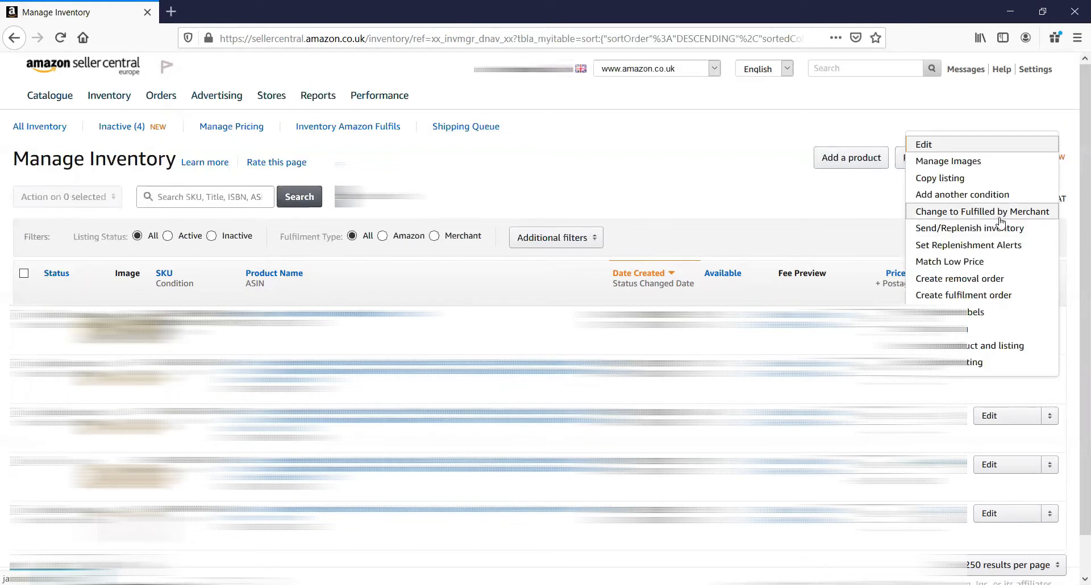
click(972, 232)
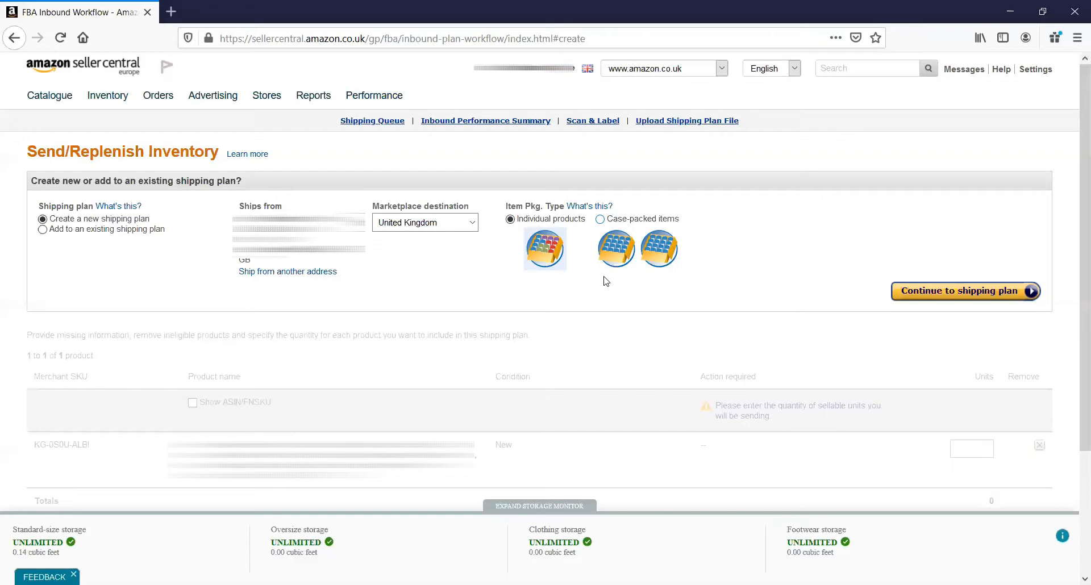
click(633, 219)
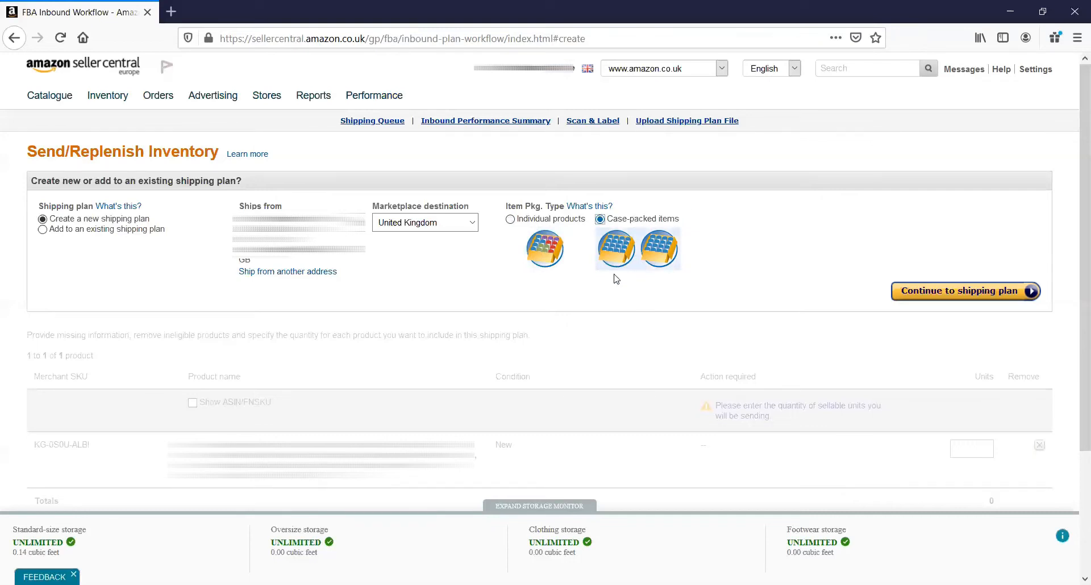
click(565, 229)
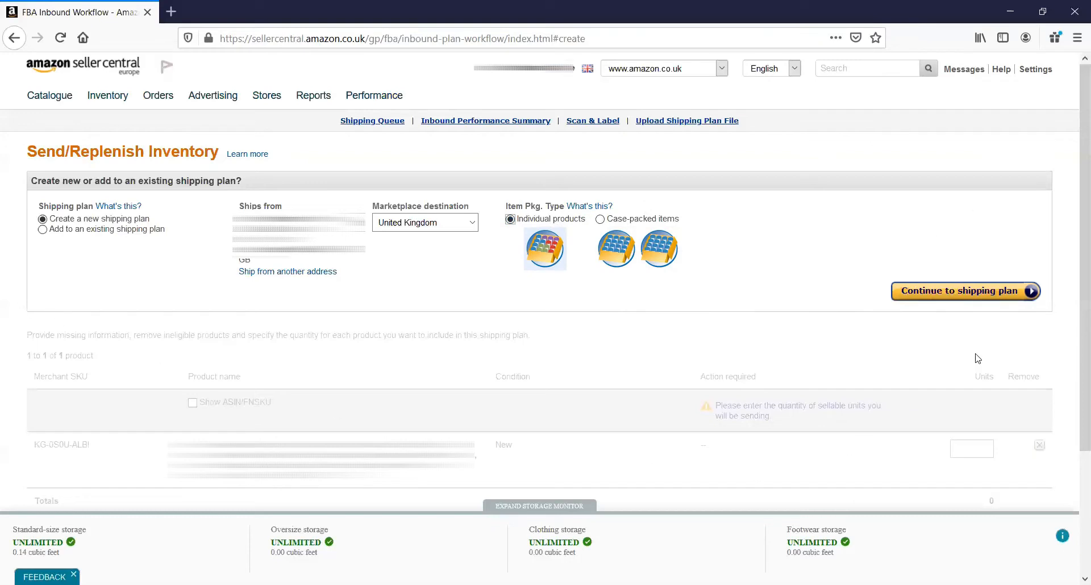
click(932, 301)
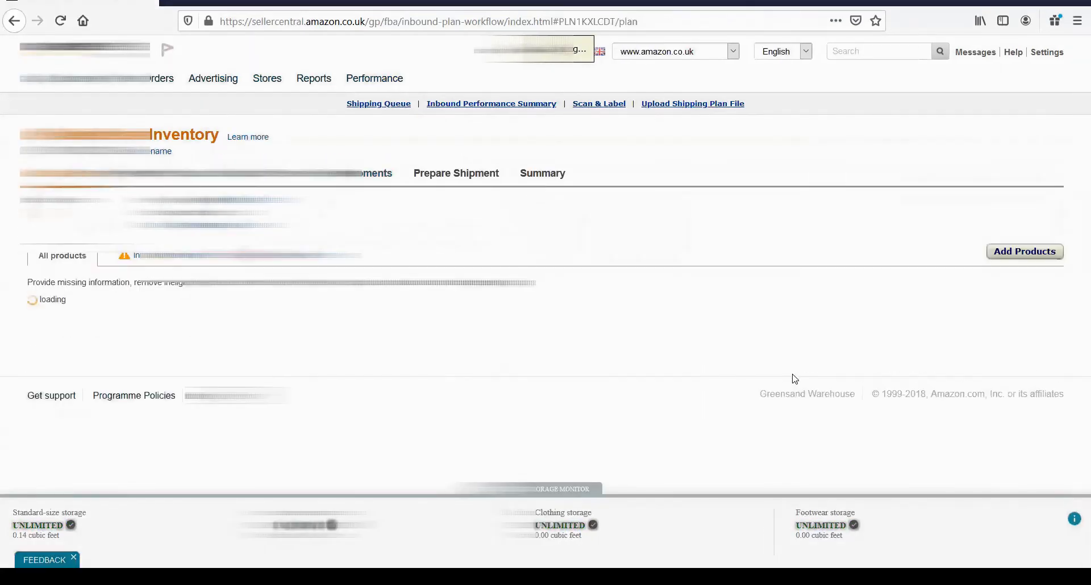
Step: Set the quantity of product KG-0S0U-ALBI to 100 units and continue to the preparation stage
scroll(636, 291, down, 1)
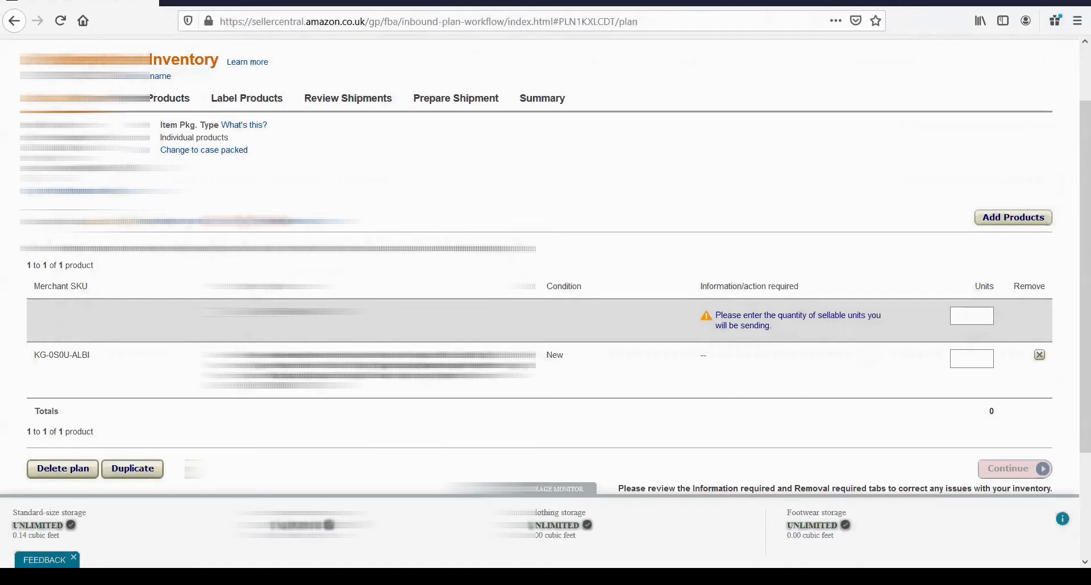
scroll(568, 340, down, 2)
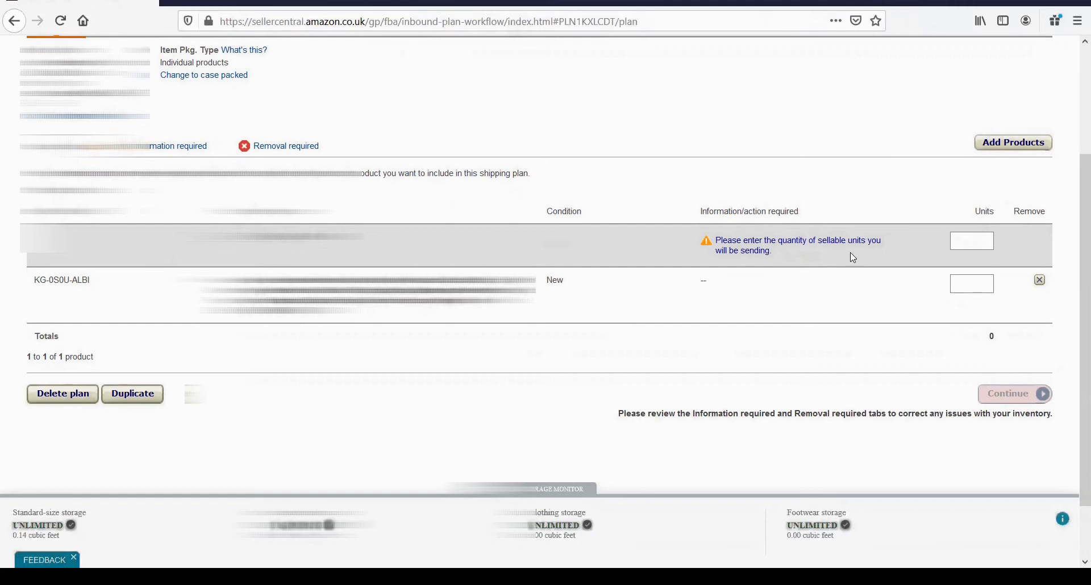
scroll(796, 278, up, 2)
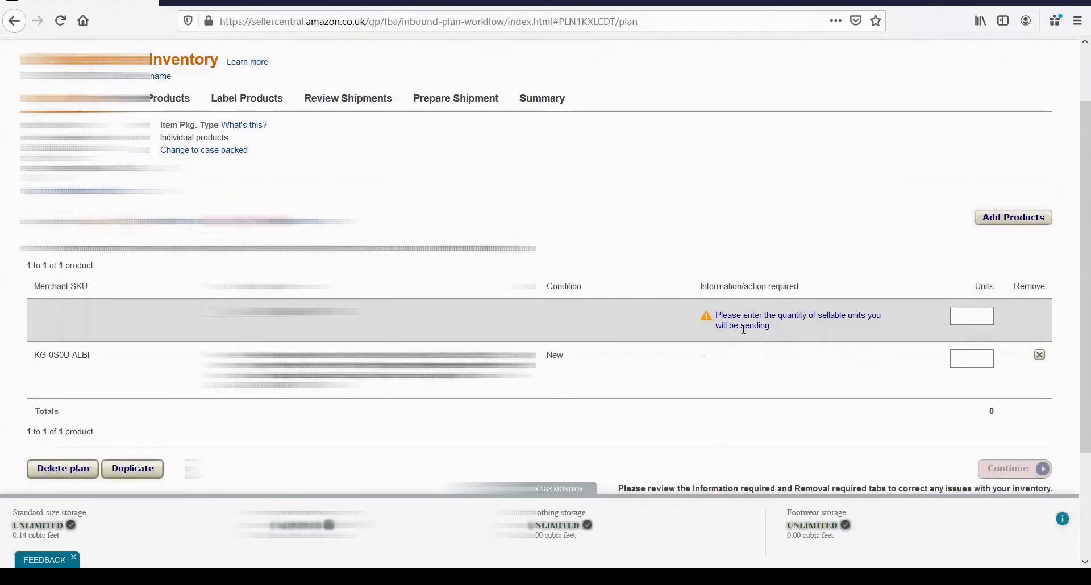
scroll(850, 287, down, 2)
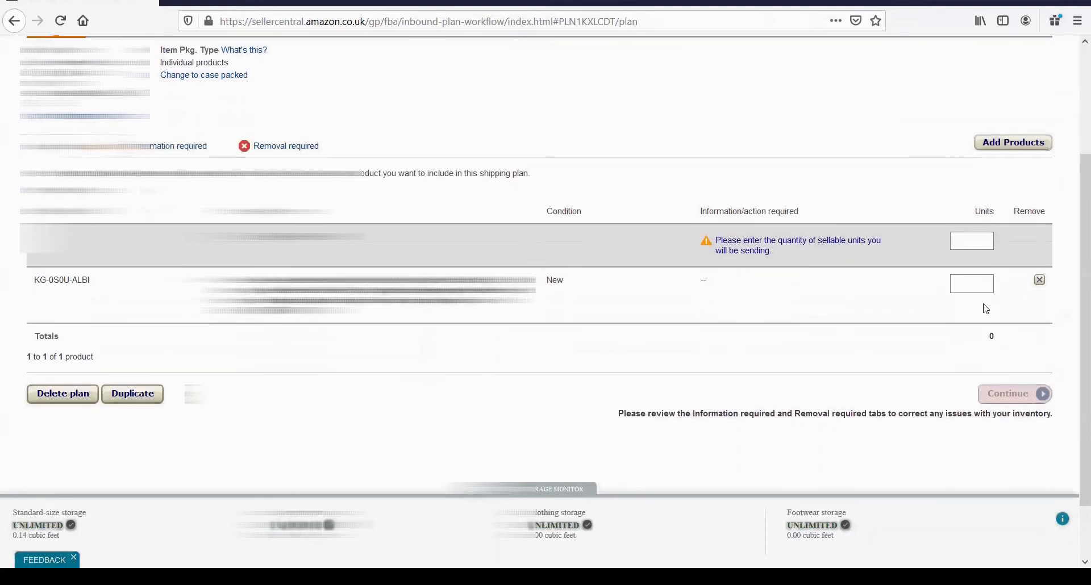
click(970, 290)
text(1)
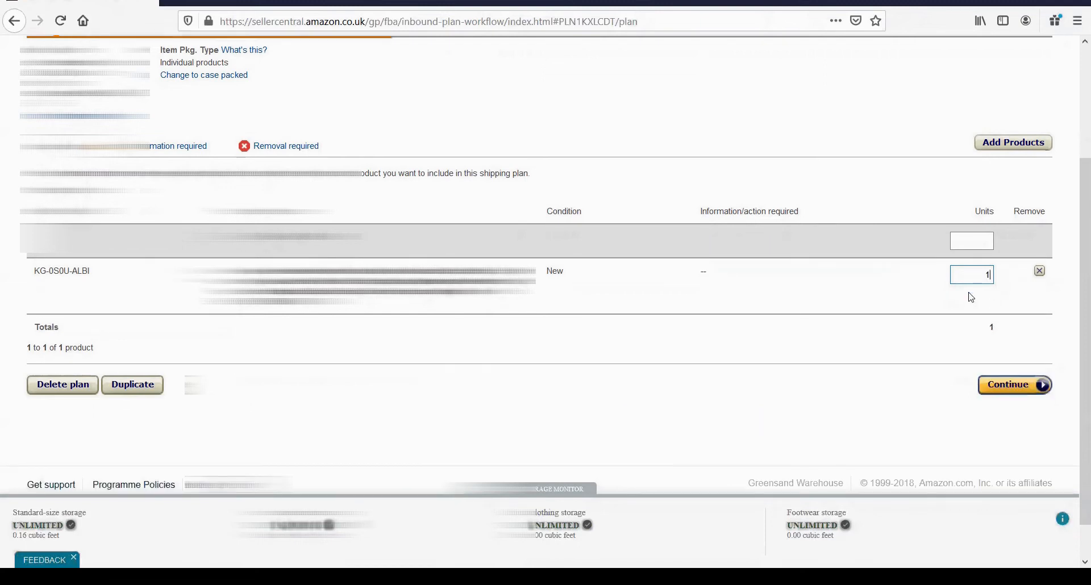
text(00)
click(1006, 391)
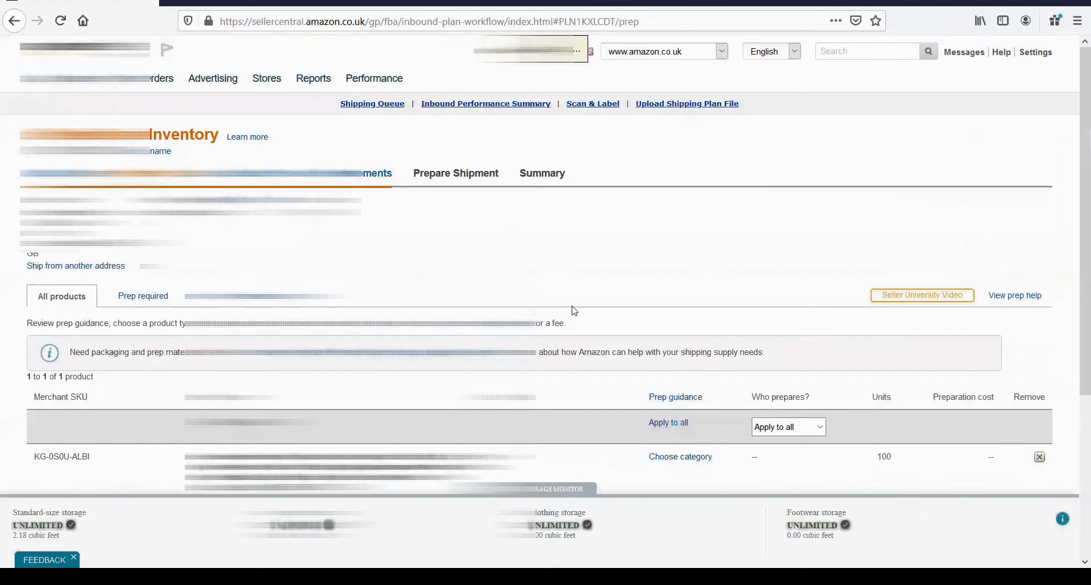
Step: Preview the Baby products and Clothing, Fabric, Plush, and Textiles prep guidance, and set the product's prep category to No Prep Needed
scroll(576, 284, down, 3)
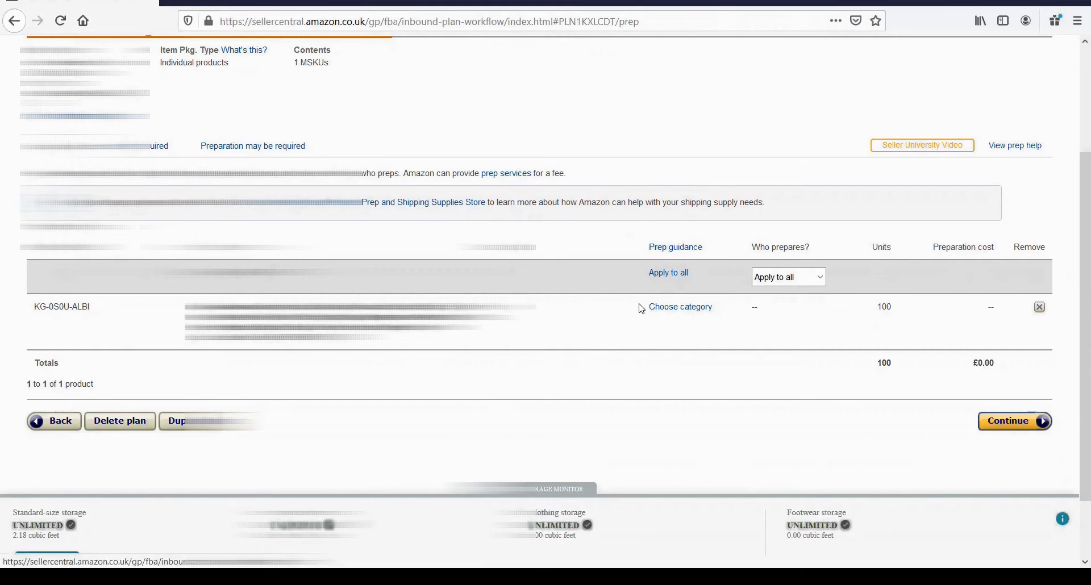
click(675, 308)
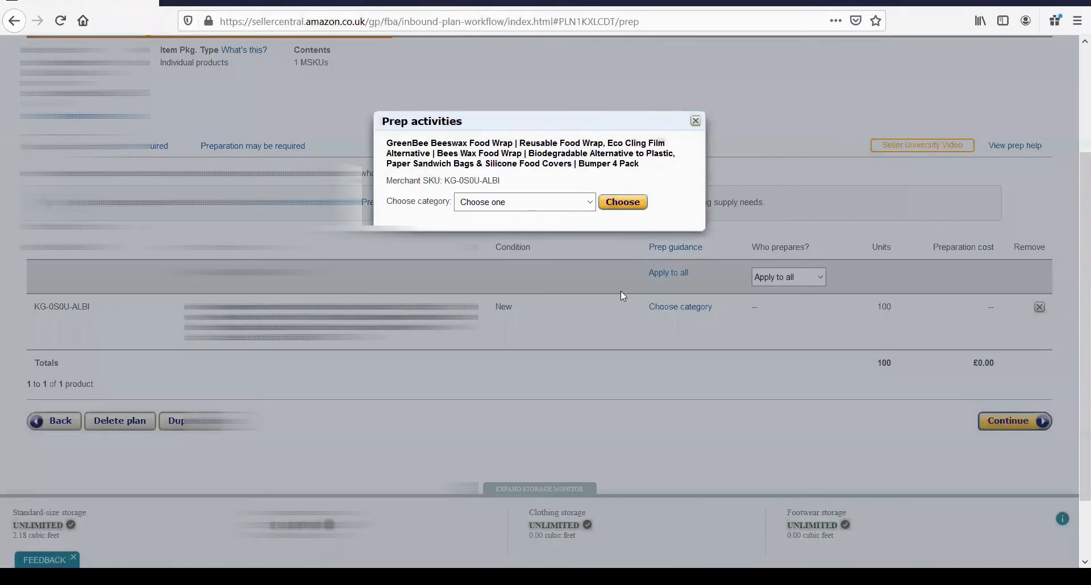
click(532, 206)
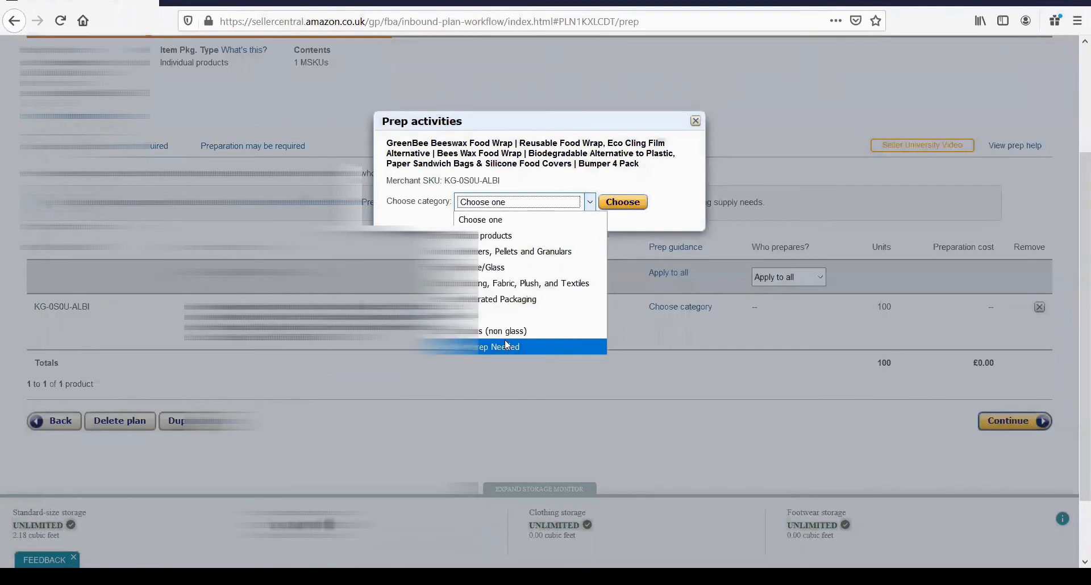
click(521, 244)
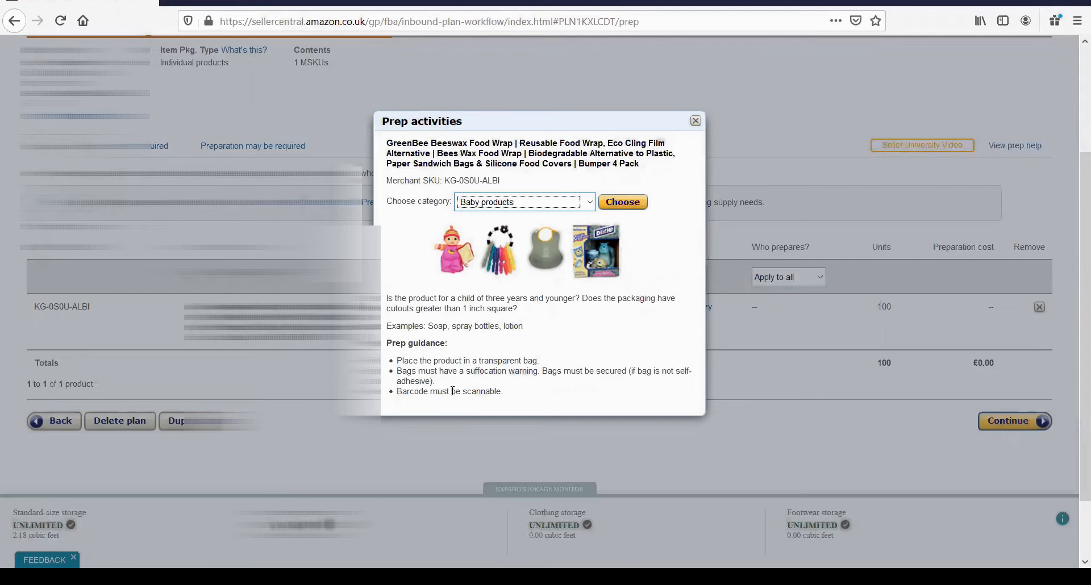
click(503, 203)
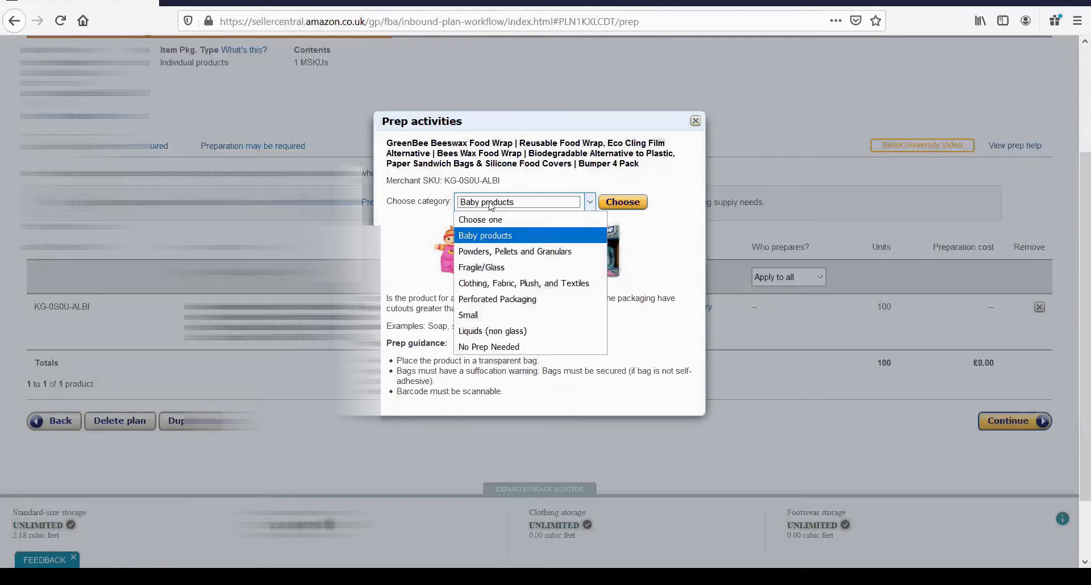
click(522, 286)
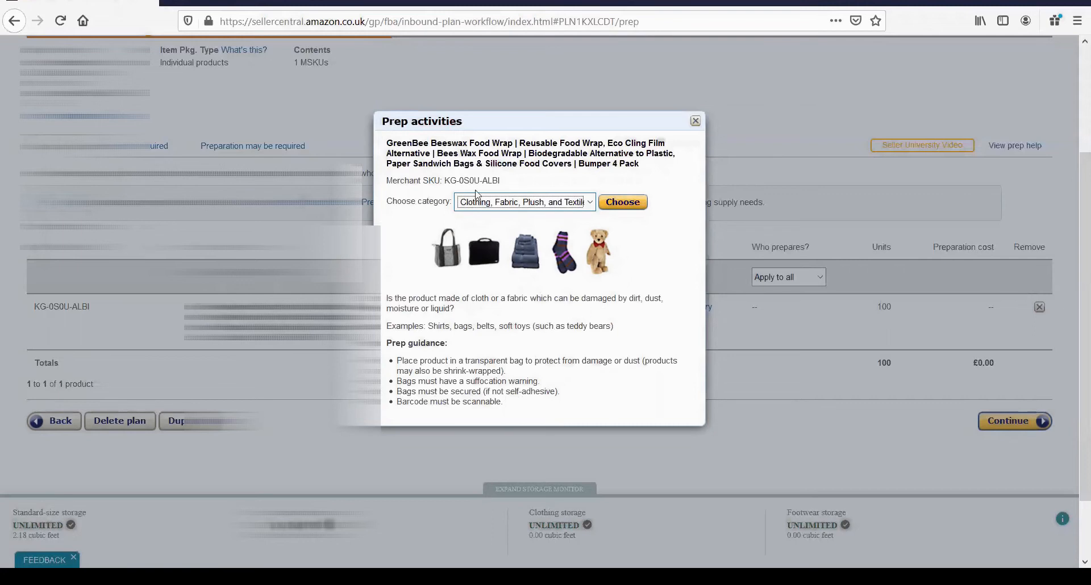
click(499, 211)
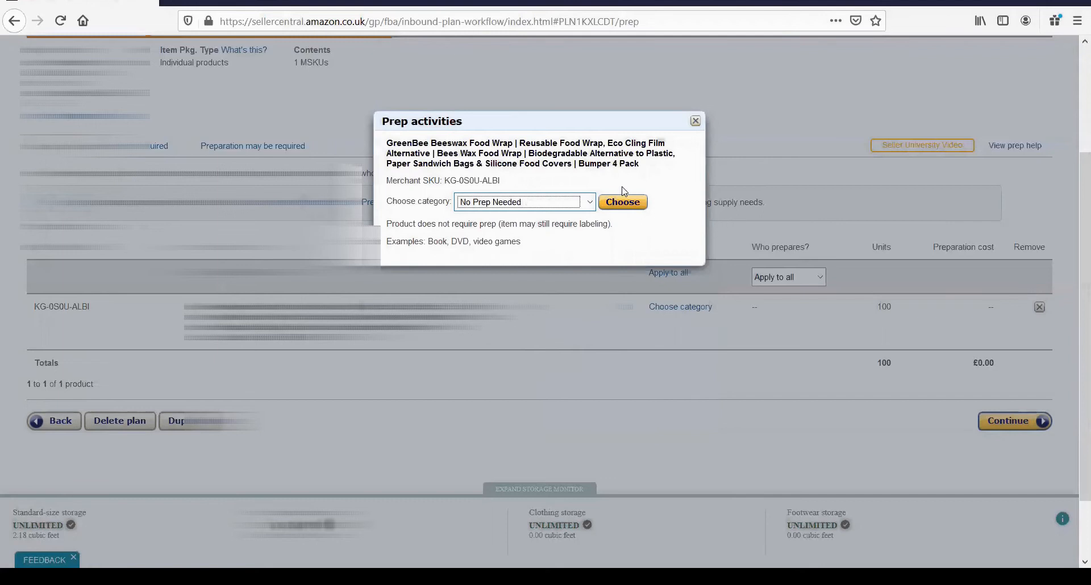
click(614, 206)
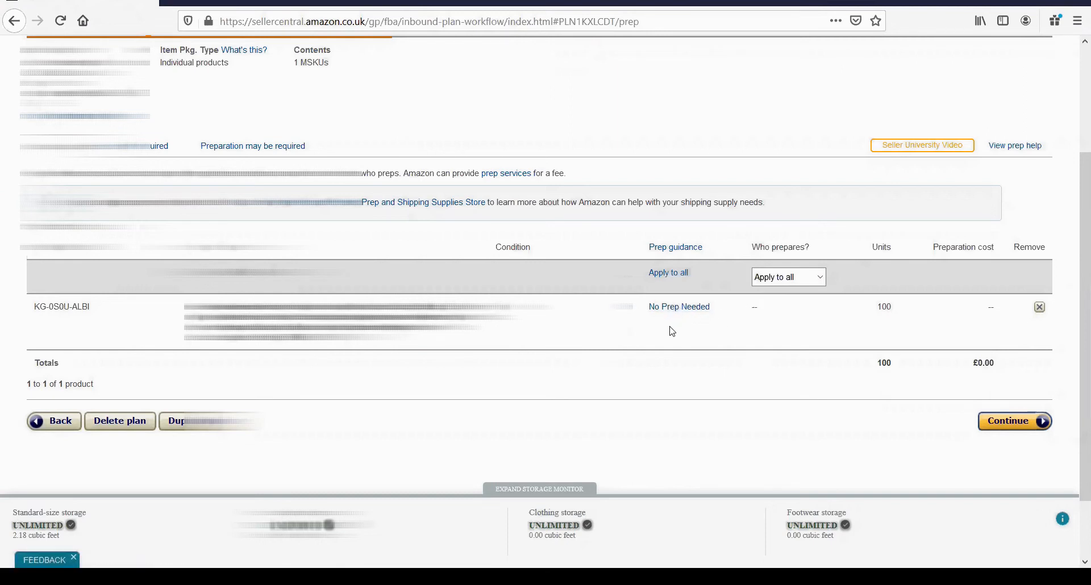
Step: Change the product's prep category to Clothing, Fabric, Plush, and Textiles and assign its preparation to Amazon
click(693, 309)
click(539, 205)
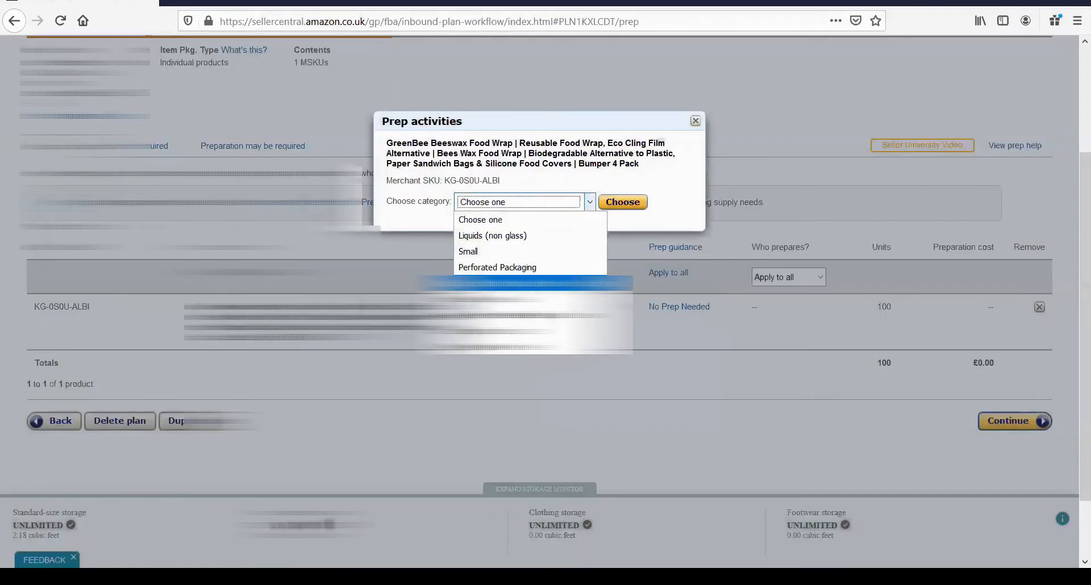
click(568, 283)
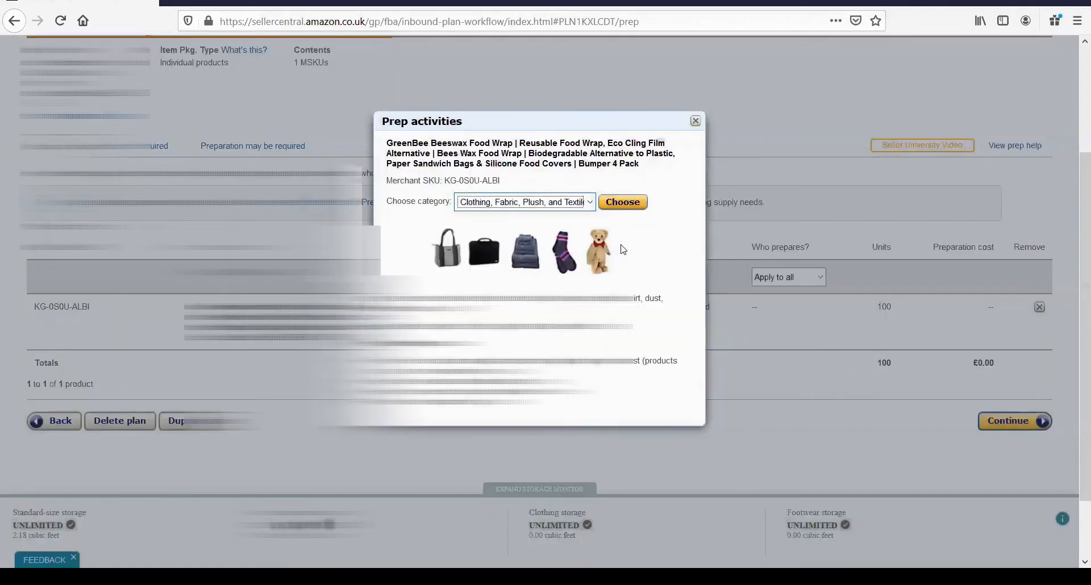
click(623, 203)
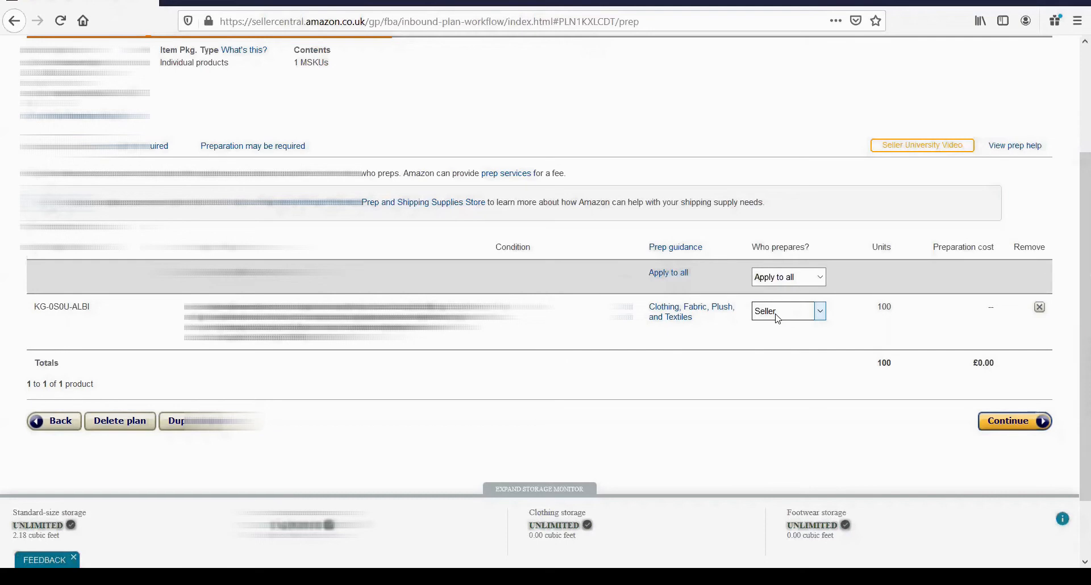
click(776, 317)
click(784, 342)
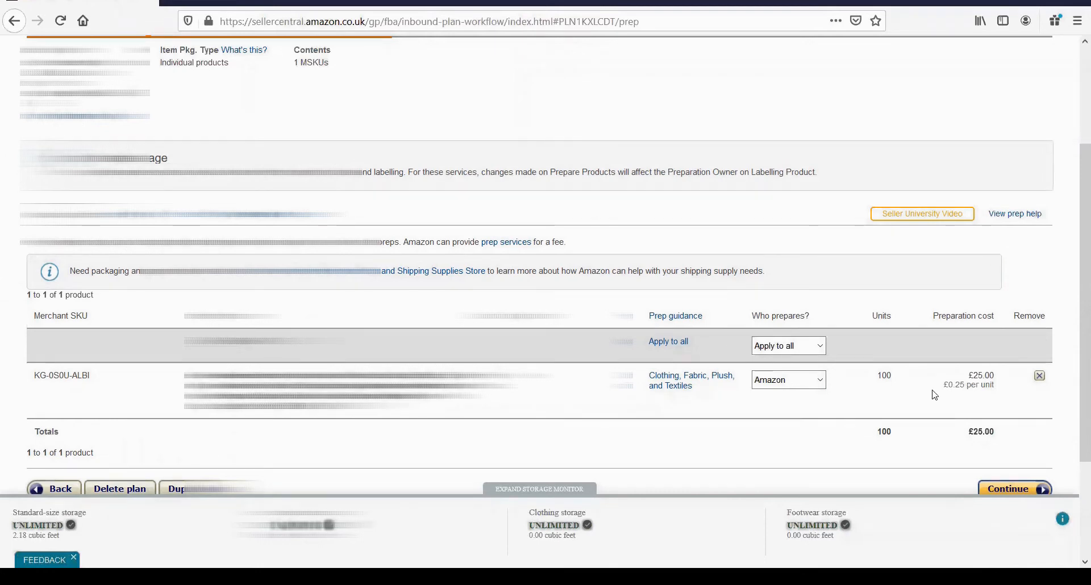
Step: Set the product's prep category back to No Prep Needed and continue to the labelling stage
scroll(916, 378, down, 2)
click(793, 305)
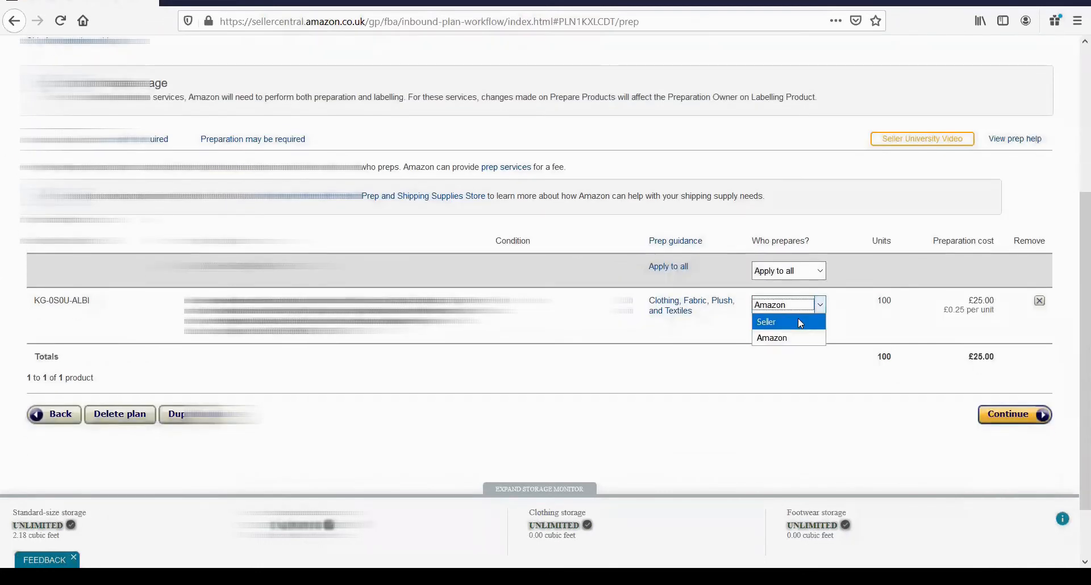
click(702, 312)
click(684, 310)
click(575, 204)
click(528, 346)
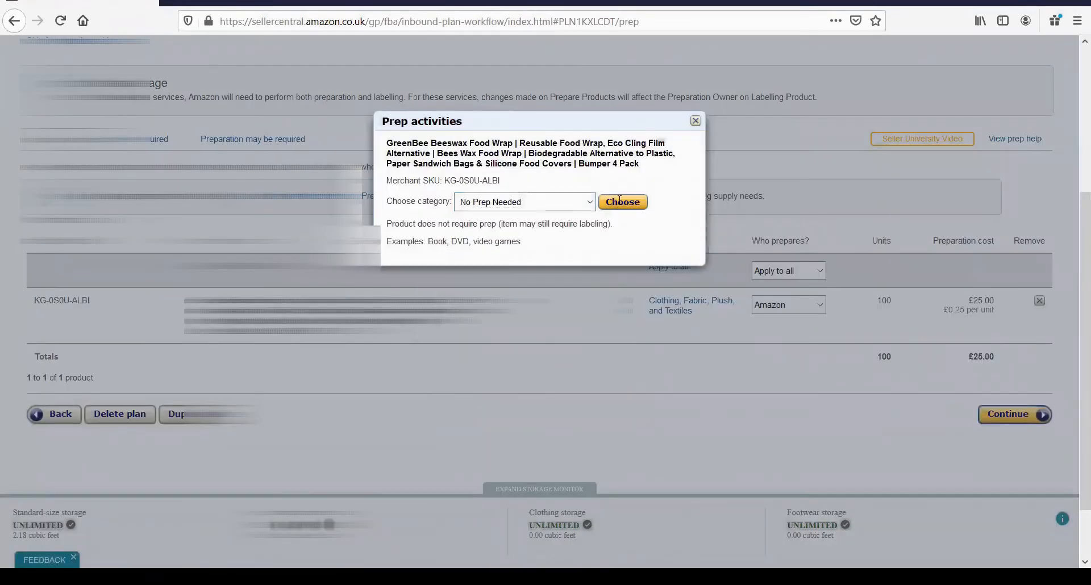
click(621, 201)
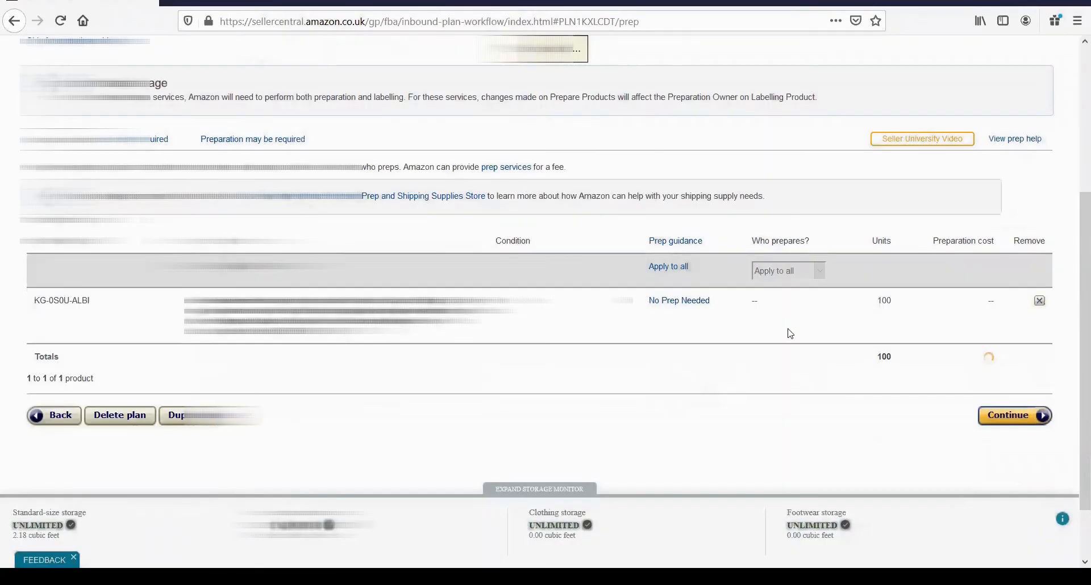
click(994, 416)
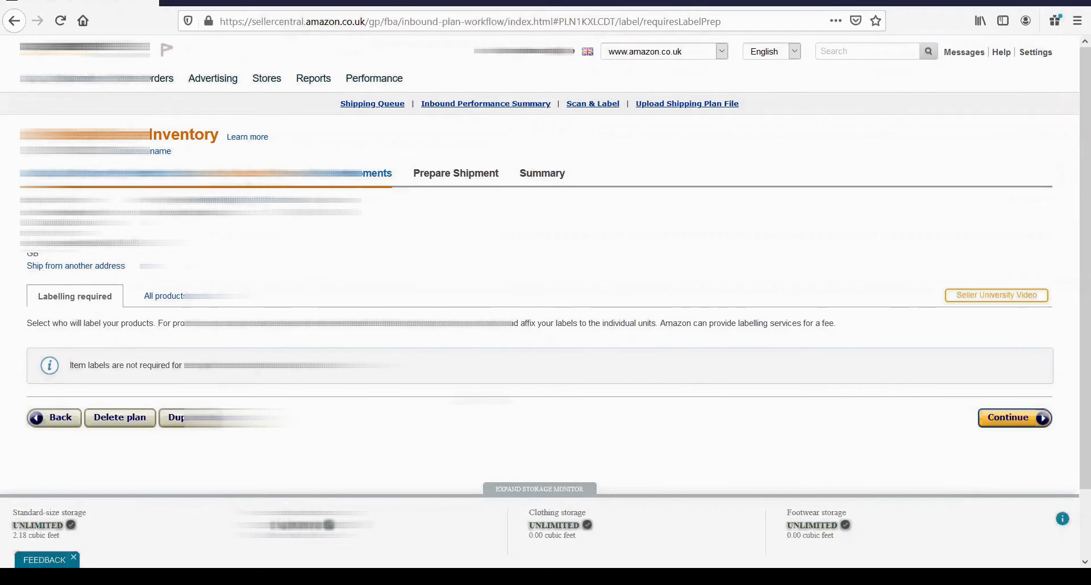
Step: Check the labelling requirements and continue to the Review Shipments stage of the plan
scroll(540, 301, down, 2)
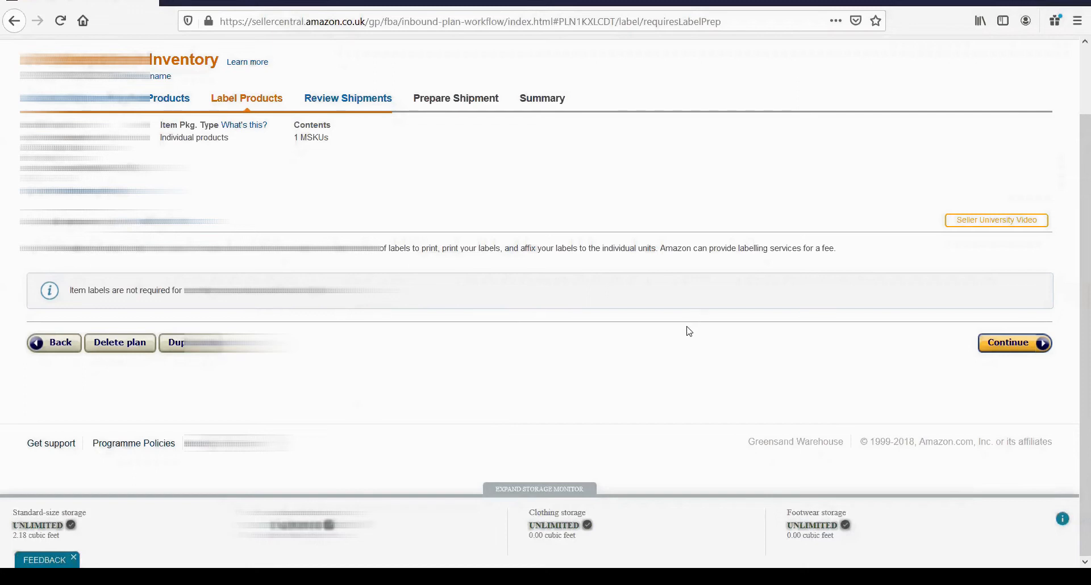
scroll(676, 334, up, 1)
scroll(676, 334, up, 3)
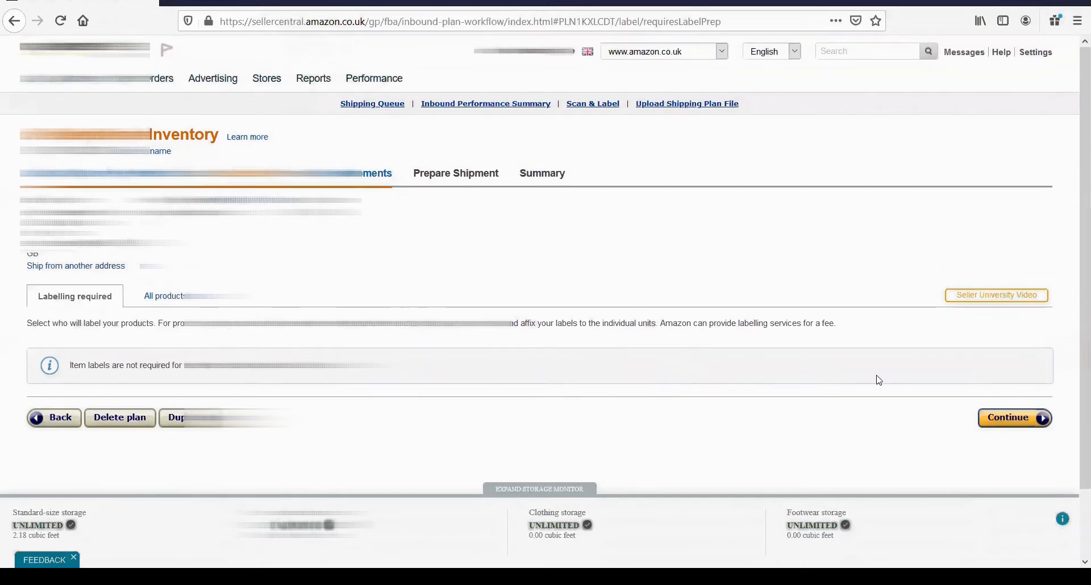
click(991, 419)
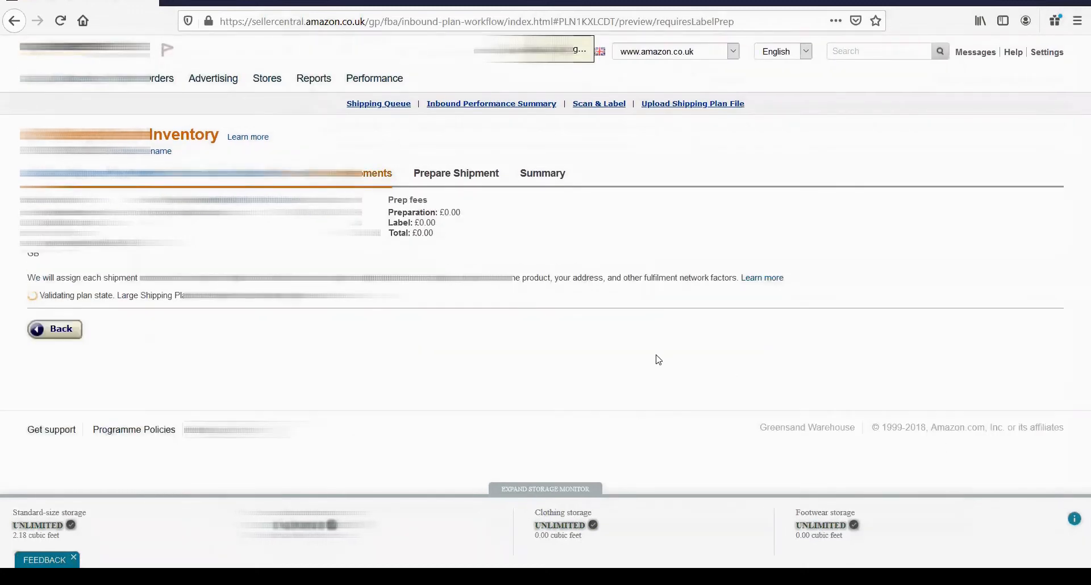
scroll(647, 354, down, 3)
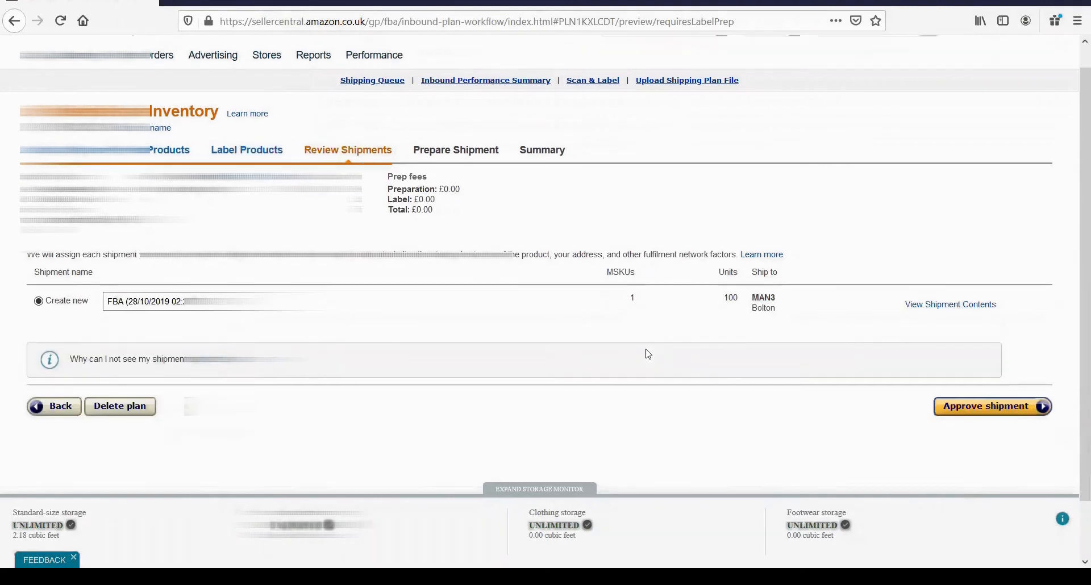
Step: Approve the new shipment to MAN3 Bolton and open it at the Prepare Shipment stage
scroll(645, 355, up, 3)
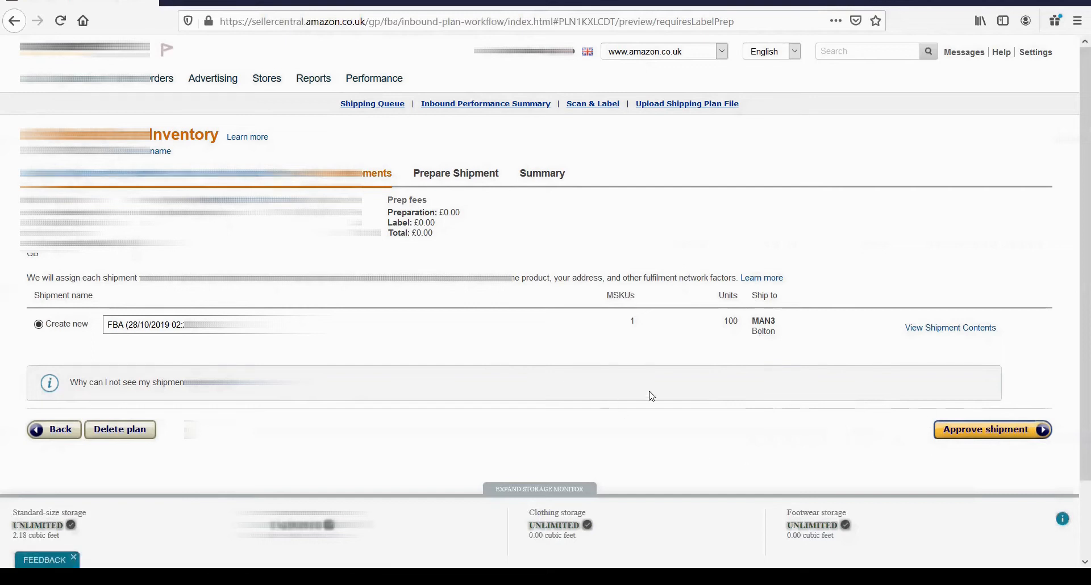
click(957, 434)
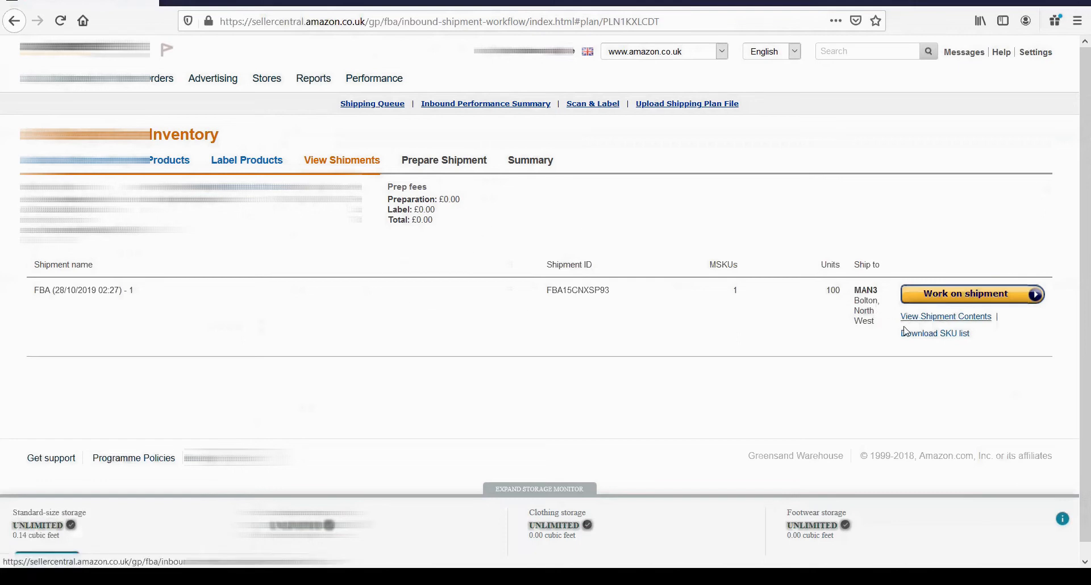
click(944, 296)
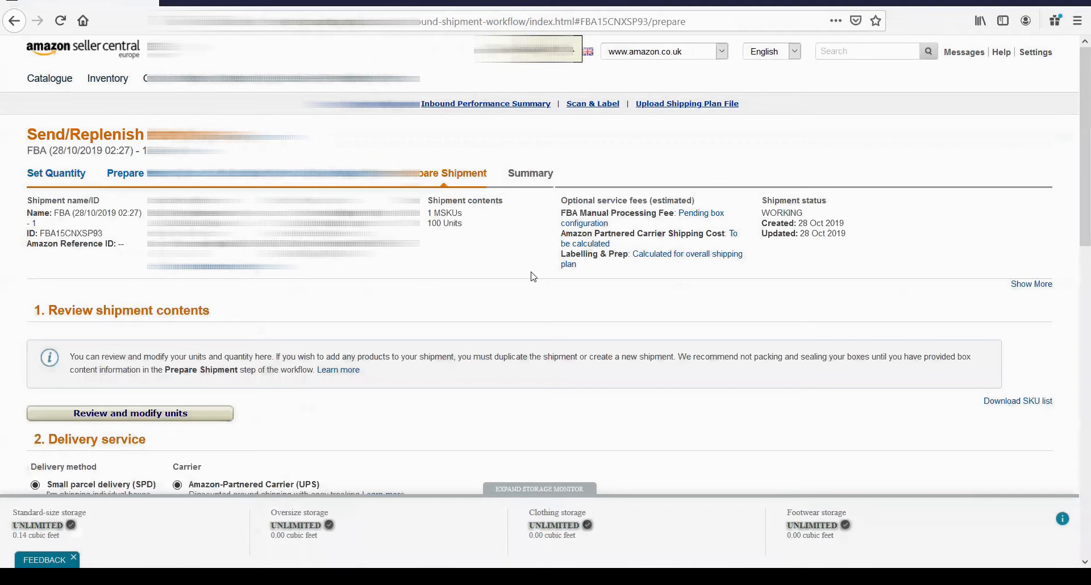
Step: Examine the shipment's details, the Review shipment contents section and the delivery method and carrier options on the Prepare Shipment page
scroll(531, 278, down, 2)
scroll(527, 279, up, 2)
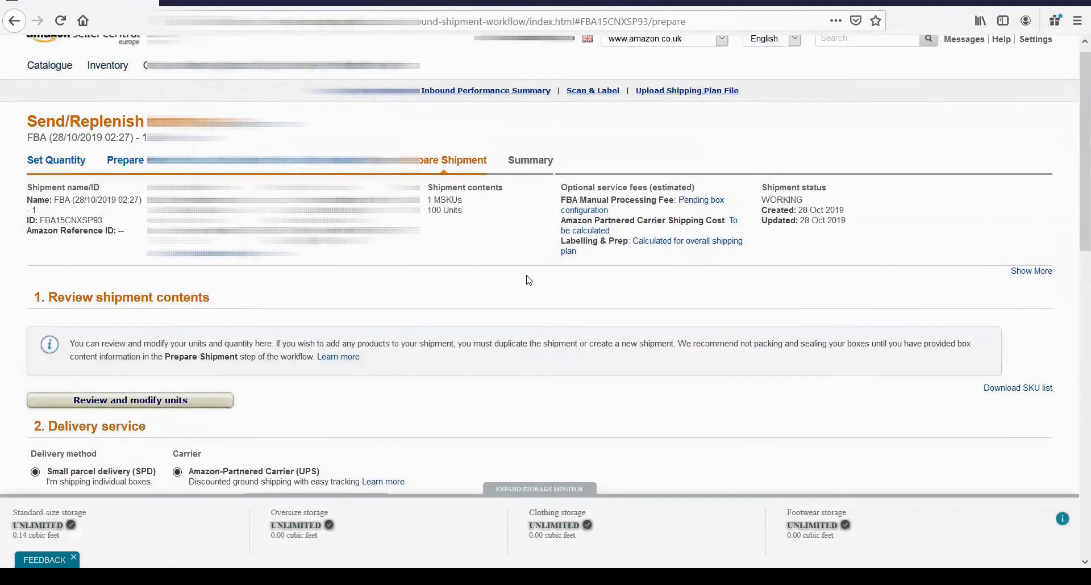
scroll(445, 292, down, 2)
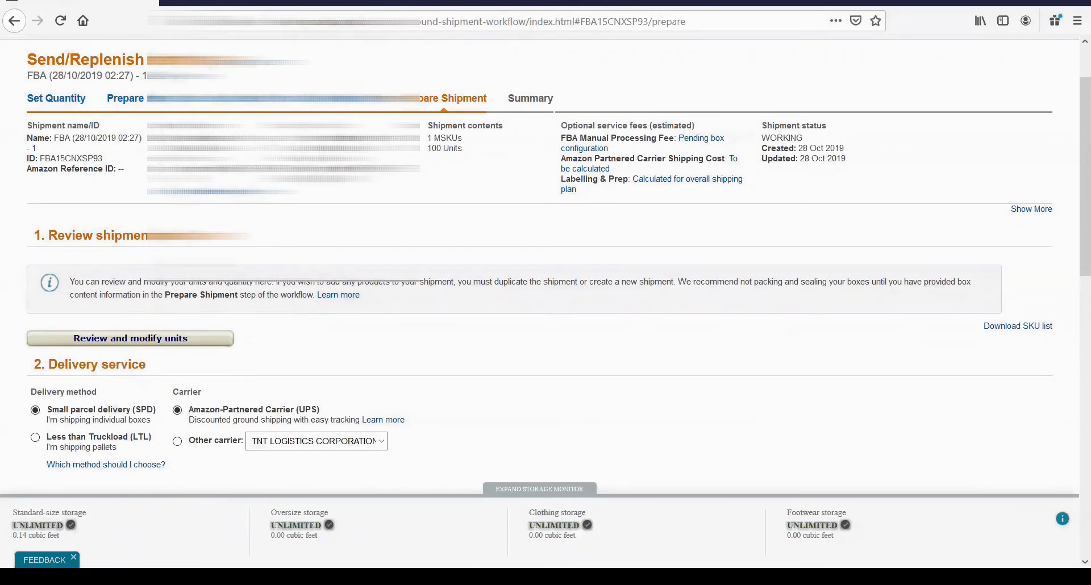
scroll(545, 264, down, 2)
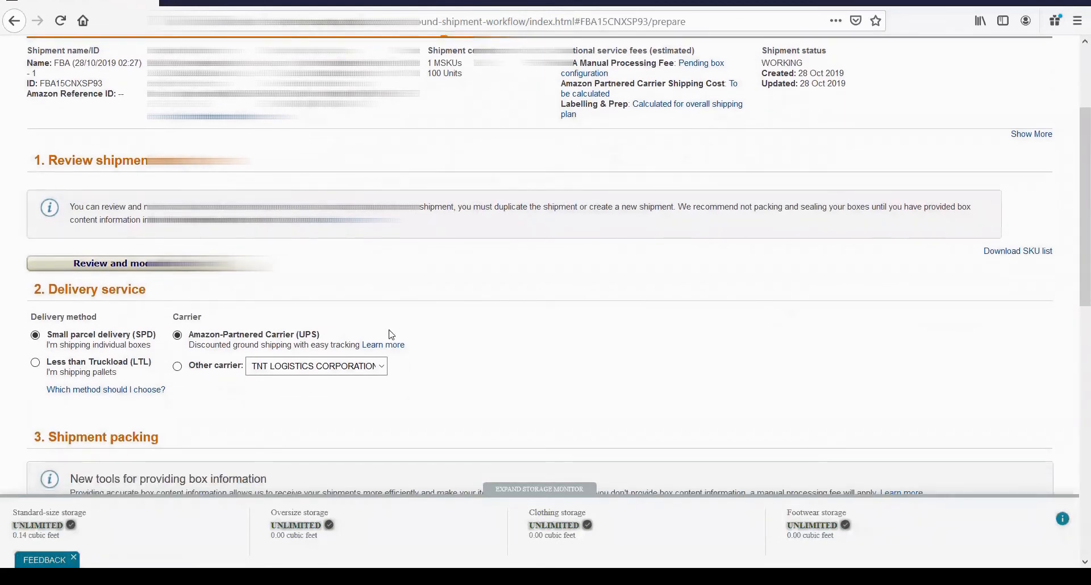
scroll(392, 338, up, 2)
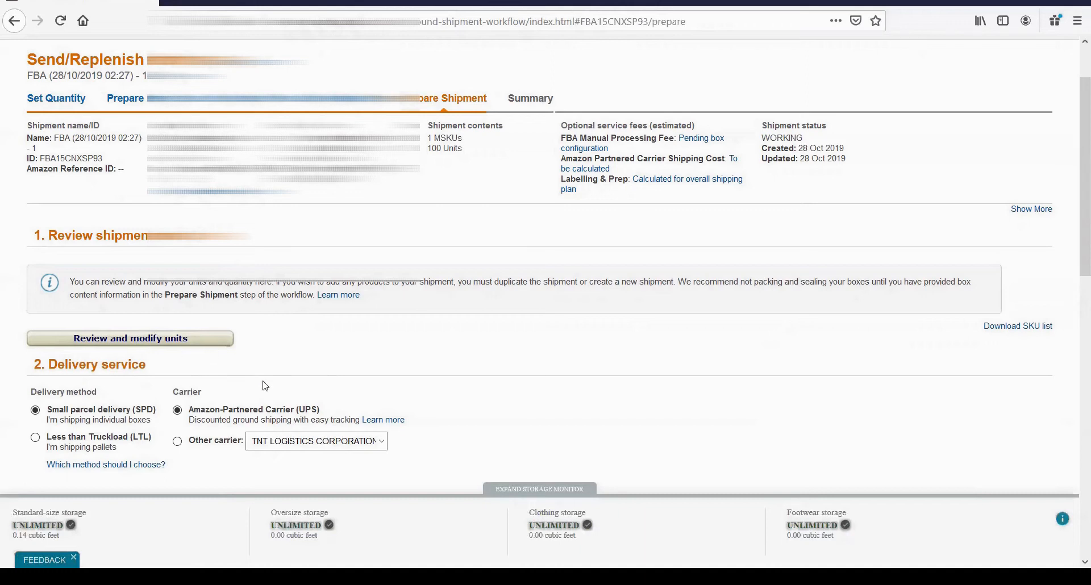
scroll(267, 378, down, 2)
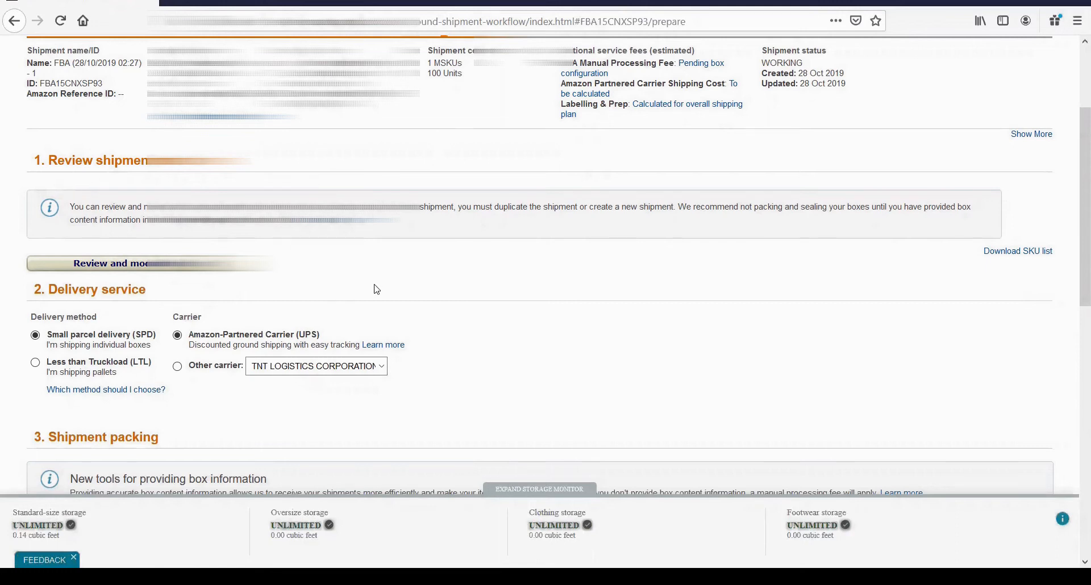
scroll(372, 285, down, 1)
scroll(333, 358, up, 2)
scroll(333, 356, down, 2)
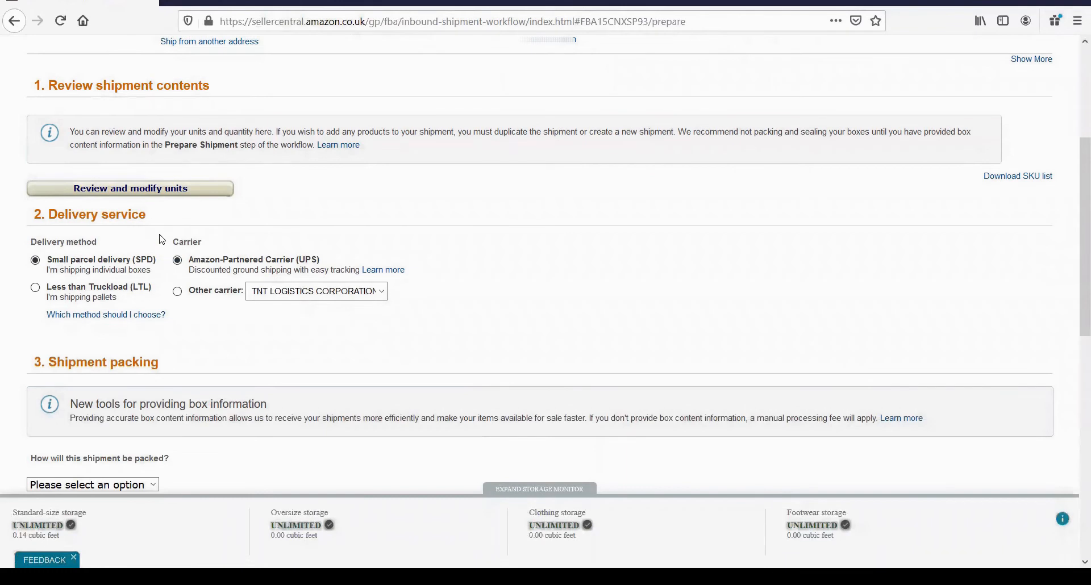
scroll(153, 228, down, 2)
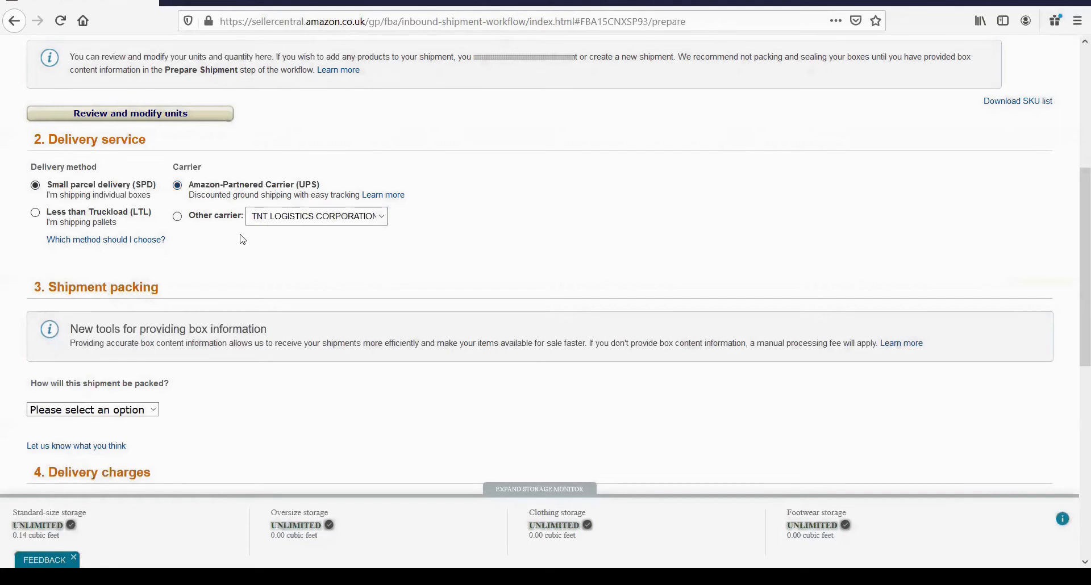
Step: Check the carriers offered under Other carrier, and set the carrier back to Amazon-Partnered Carrier (UPS)
click(178, 216)
click(312, 214)
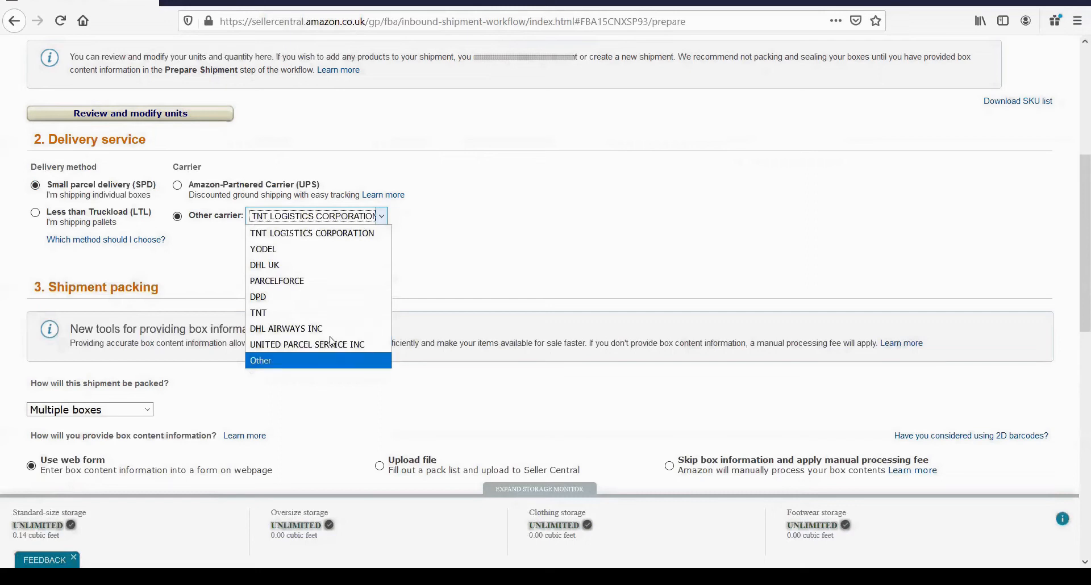
click(490, 221)
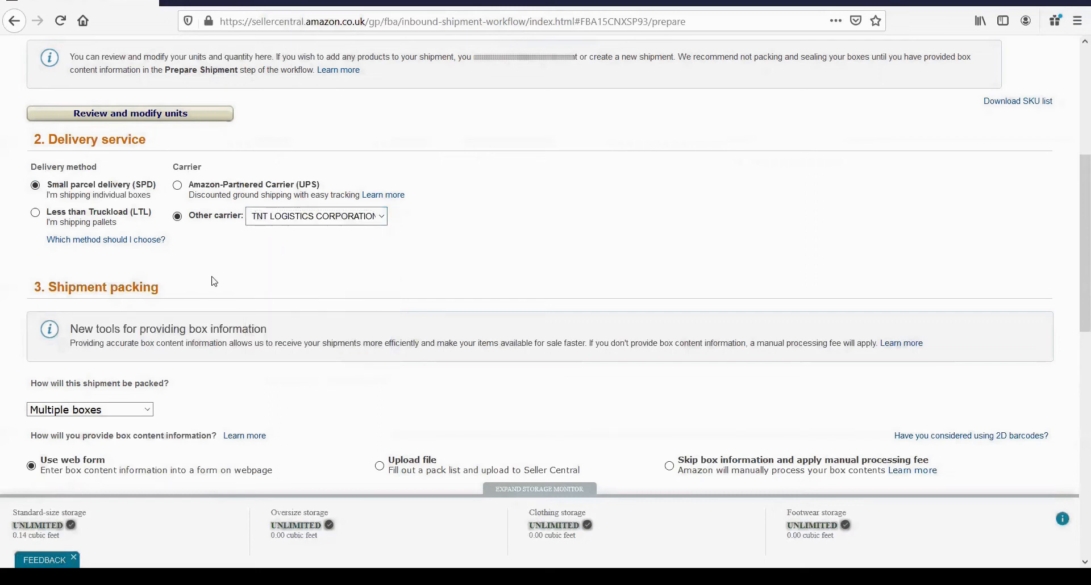
click(201, 186)
Step: Preview the Everything in one box packing form, and set the shipment packing back to Multiple boxes
scroll(174, 207, down, 4)
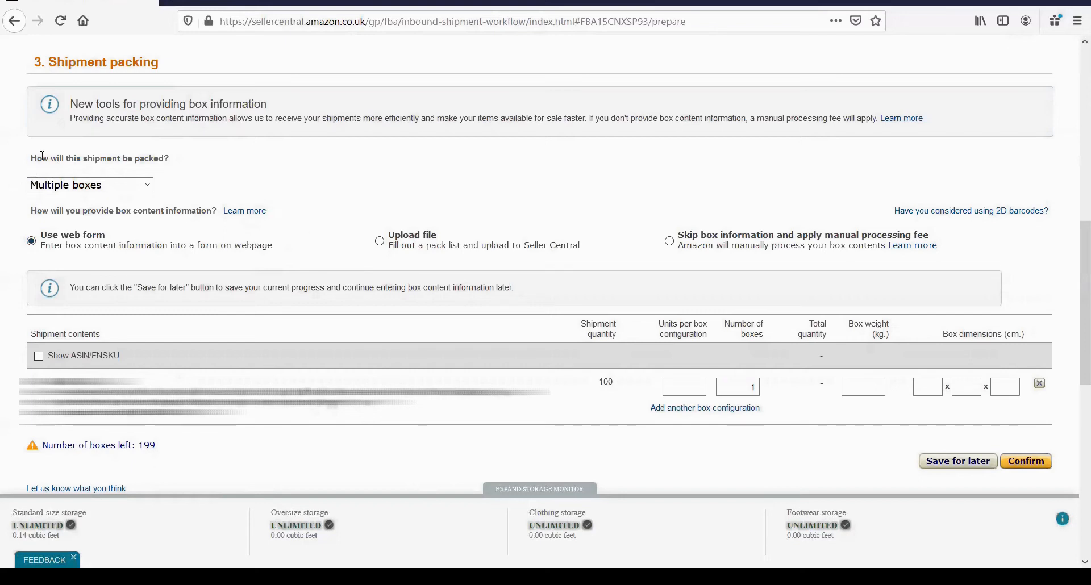
click(120, 186)
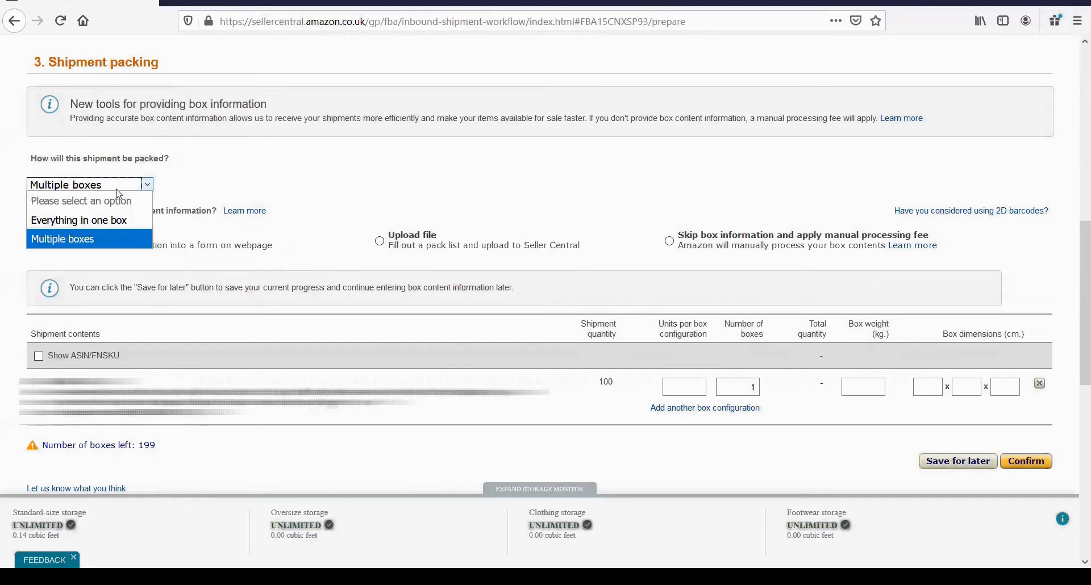
click(97, 220)
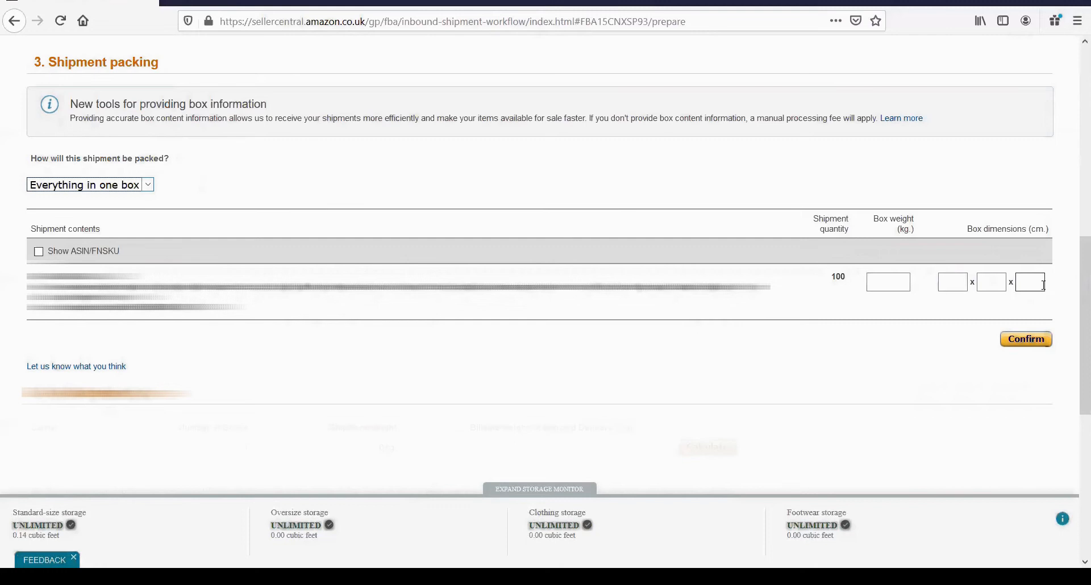
click(115, 194)
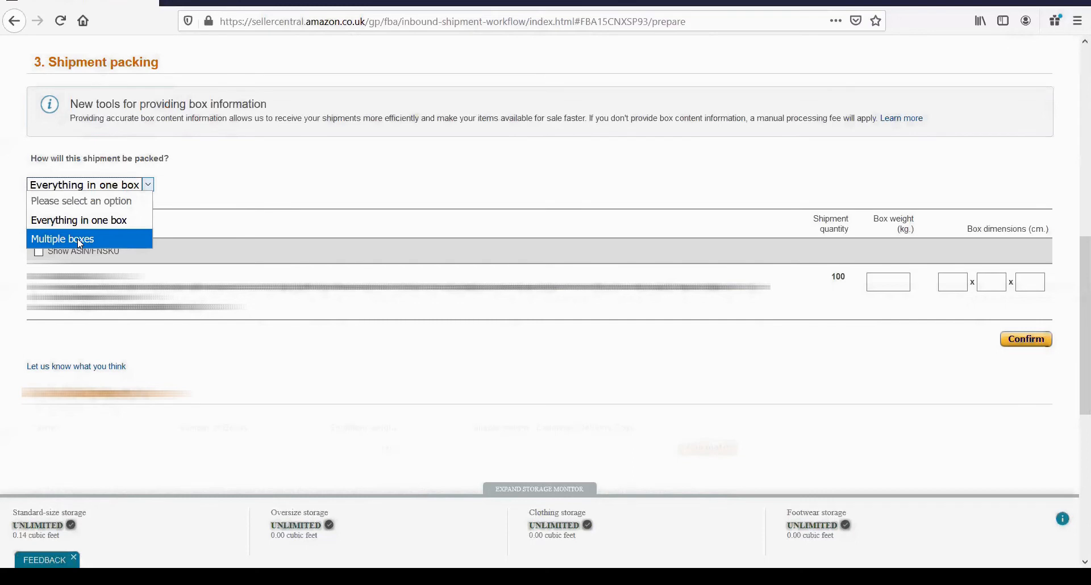
click(97, 239)
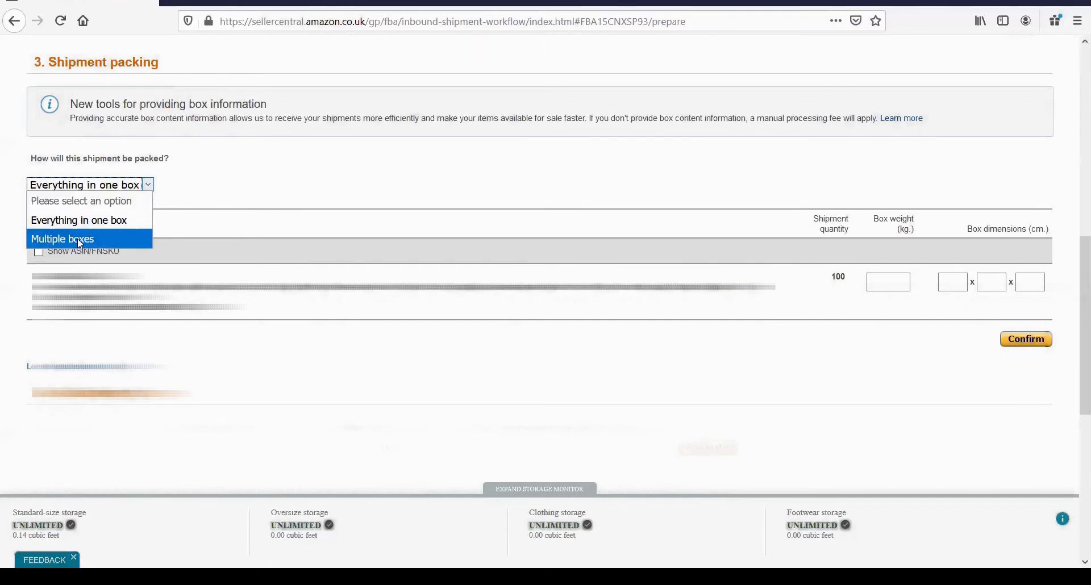
click(77, 238)
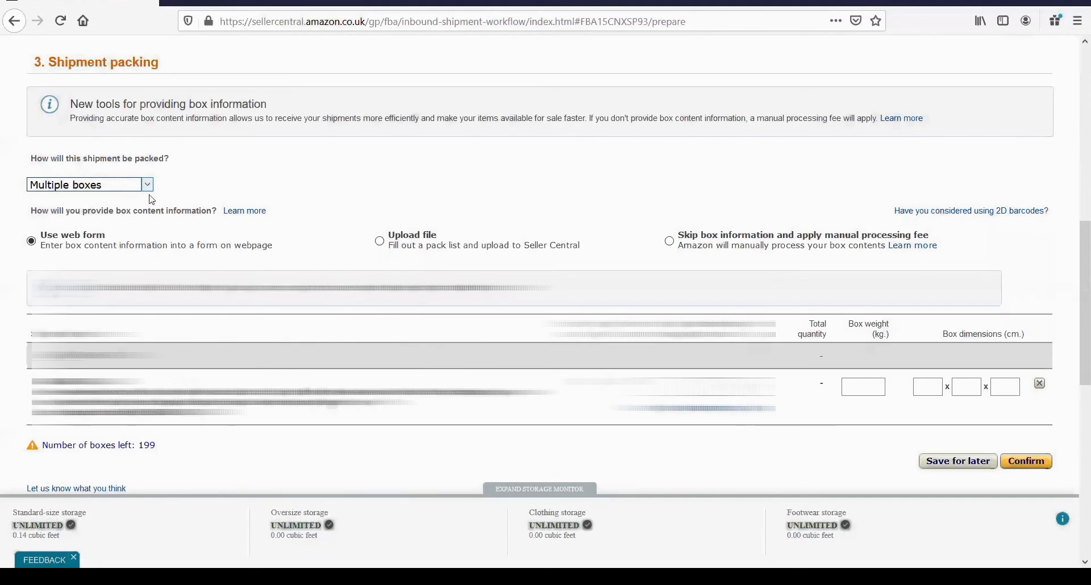
scroll(398, 341, down, 2)
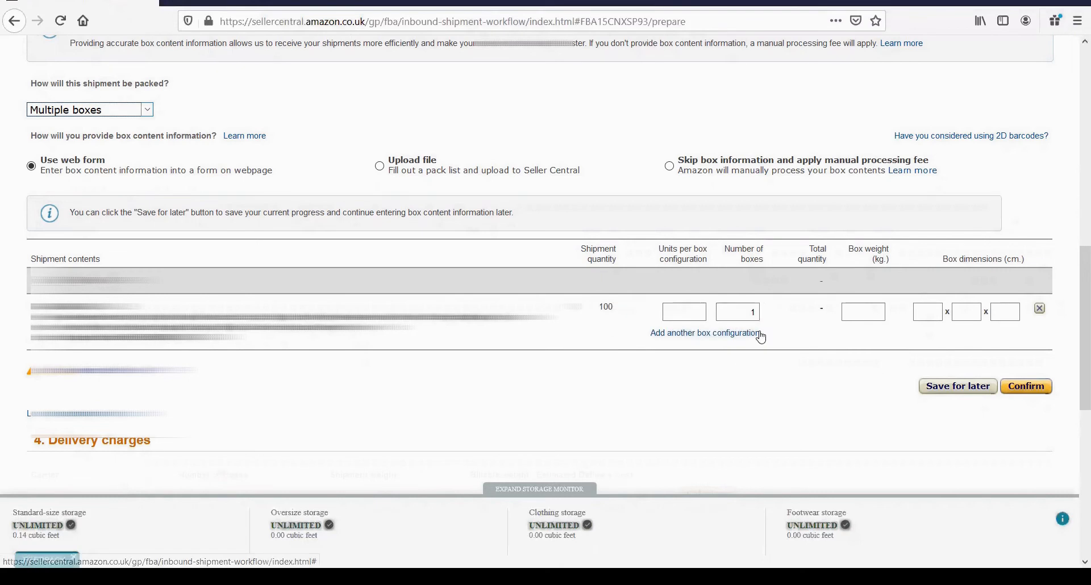
Step: Add a second box configuration and set the units per box to 75 for the first and 25 for the second
click(699, 337)
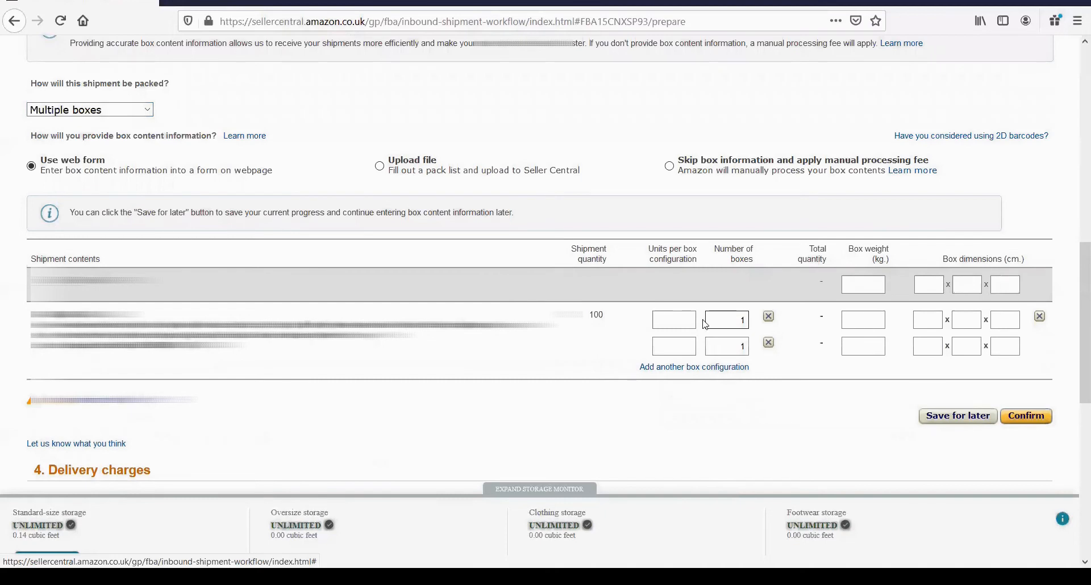
click(680, 322)
text(75)
click(686, 346)
text(02)
key(BackSpace)
key(BackSpace)
text(25)
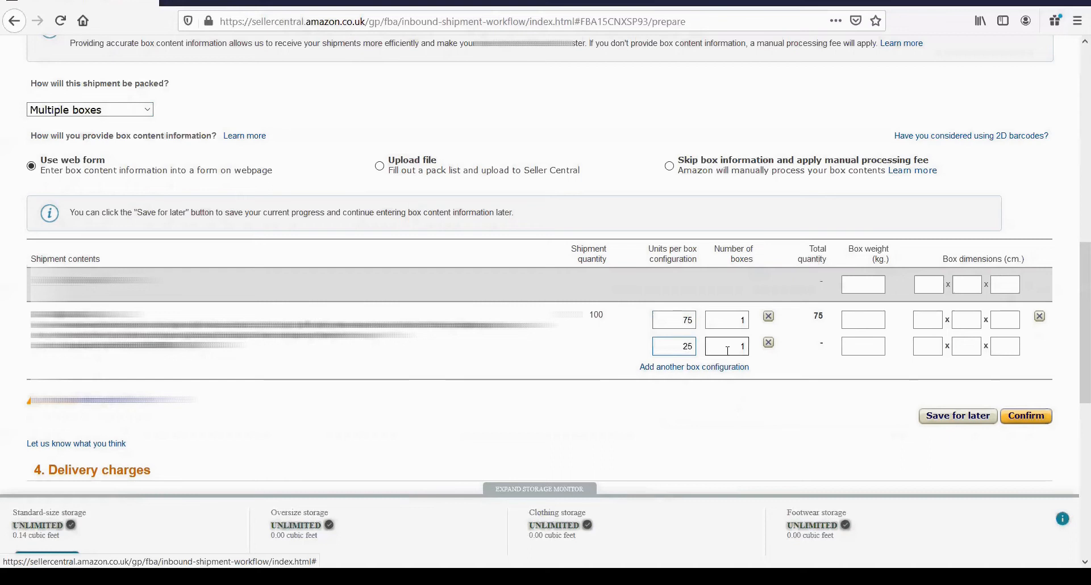
click(734, 320)
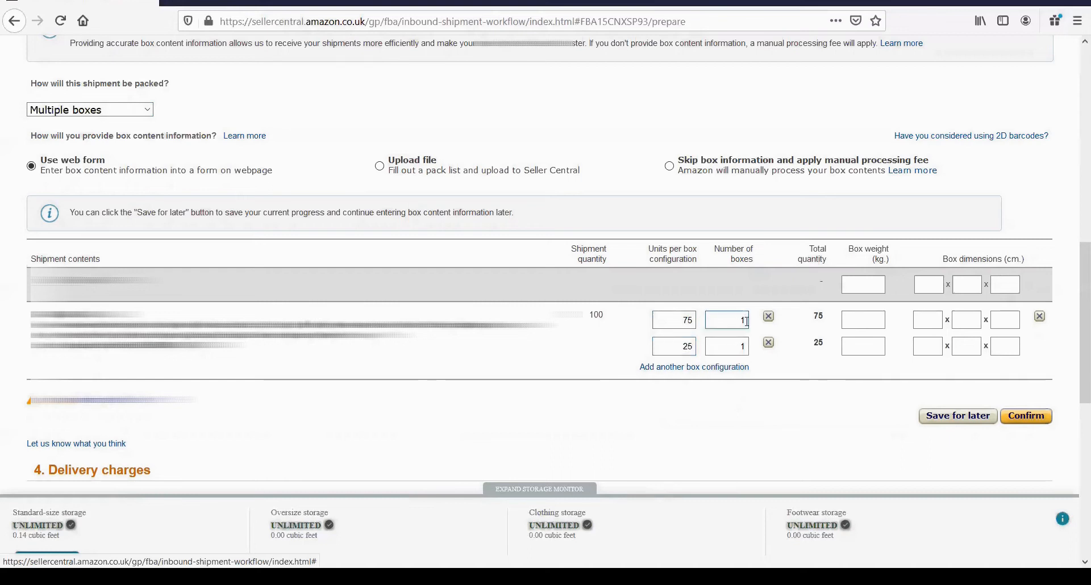
click(739, 346)
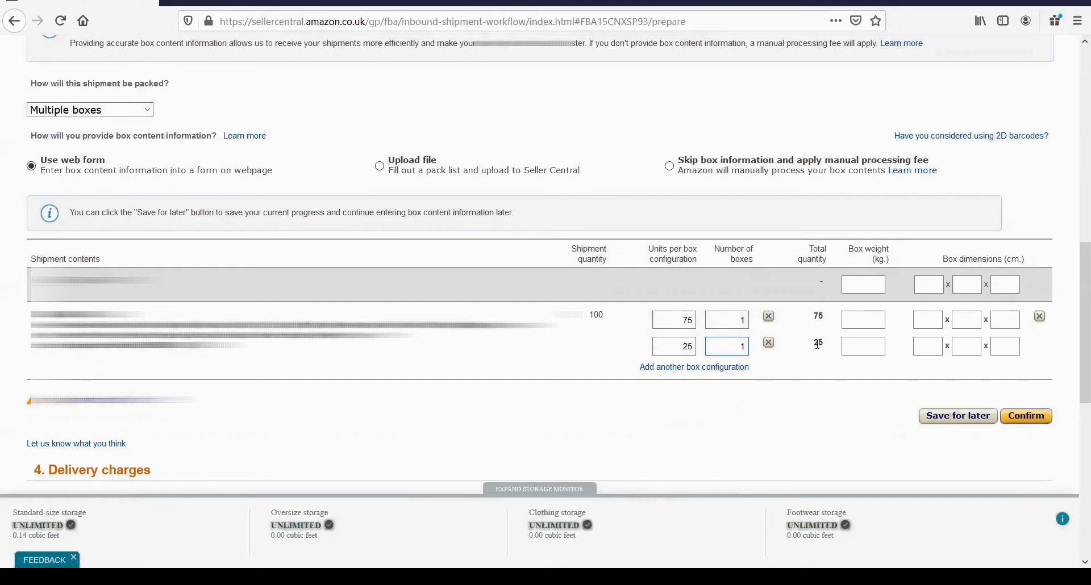
Step: Set the box weights to 10 kg for the 75-unit box and 2.5 kg for the 25-unit box
click(876, 317)
text(10)
click(875, 346)
text(2.5)
Step: Set the 75-unit box's dimensions to 20 x 20 x 20 cm
click(927, 320)
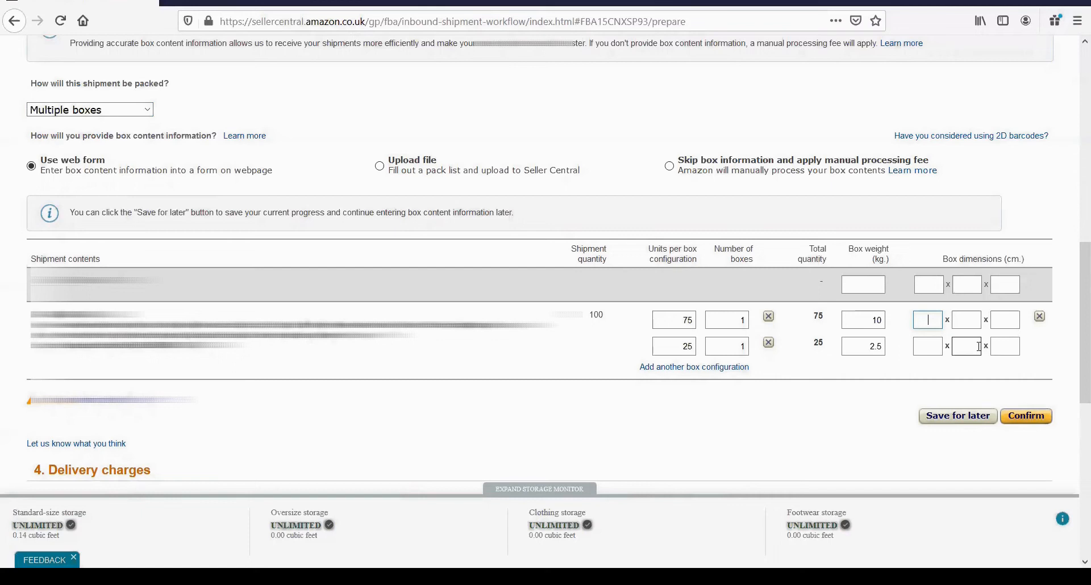
text(20)
click(980, 320)
text(20)
click(1004, 320)
text(20)
Step: Set the 25-unit box's dimensions to 30 x 30 x 30 cm
click(927, 346)
text(30)
key(Tab)
text(0)
key(Tab)
drag(972, 343, 947, 343)
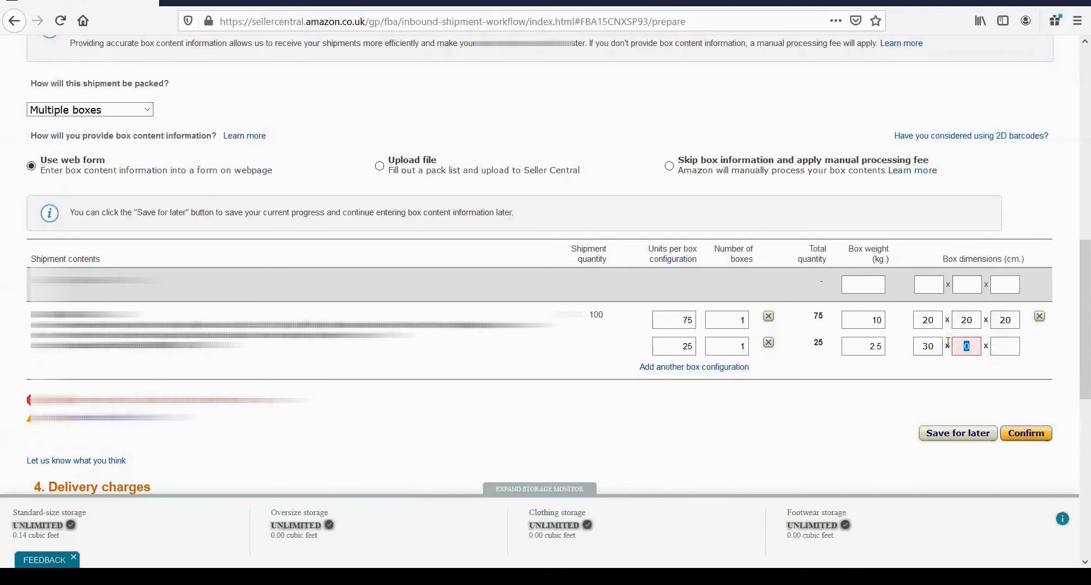
text(30)
click(1005, 346)
text(30)
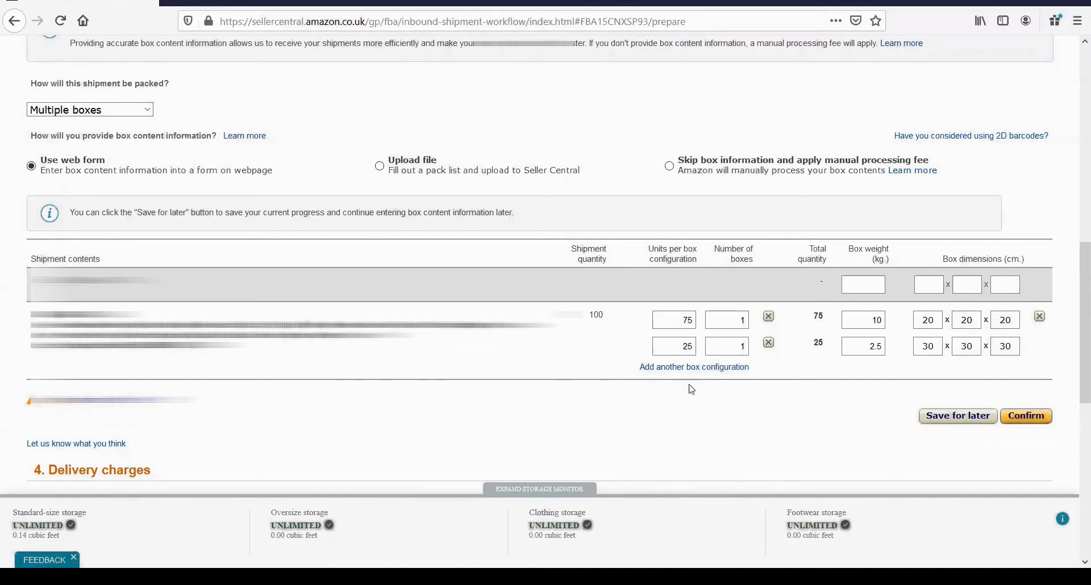
Step: Remove the 25-unit box configuration from the shipment packing
click(769, 343)
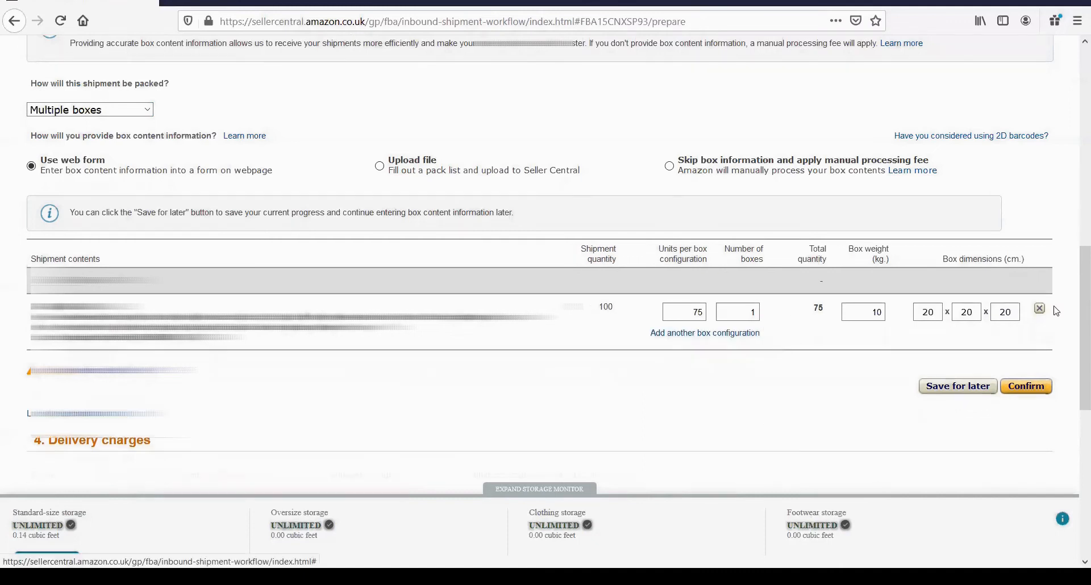
click(1043, 310)
click(646, 259)
scroll(142, 250, up, 3)
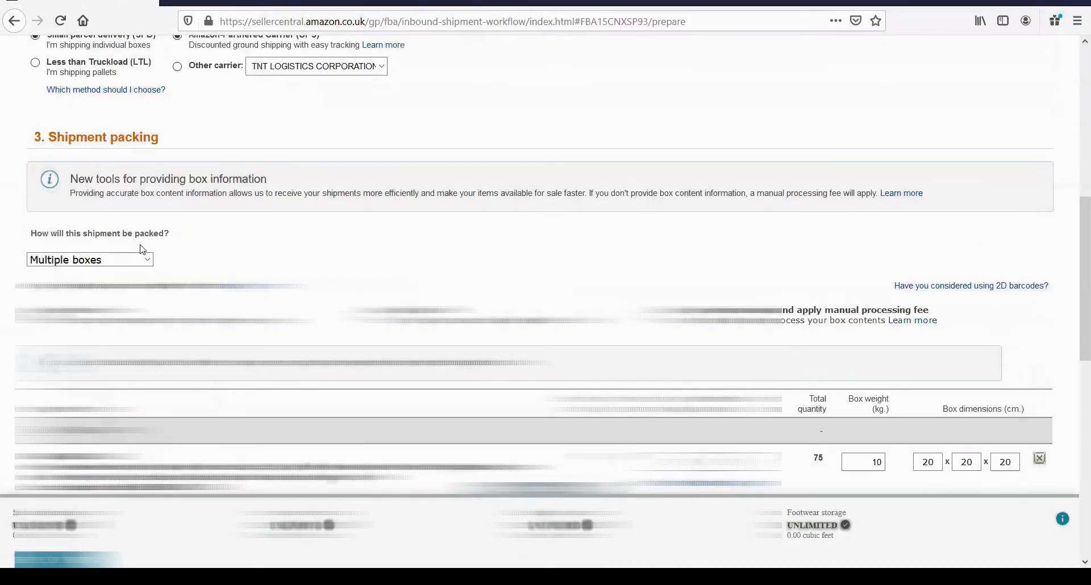
Step: Change the shipment packing to Everything in one box and discard the box information already entered
click(85, 259)
click(85, 283)
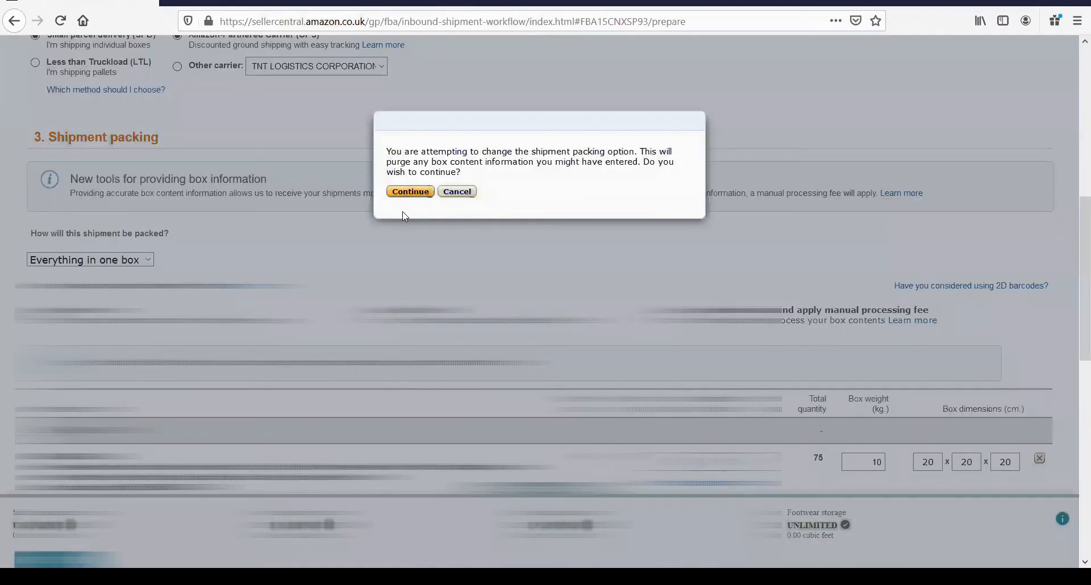
click(403, 193)
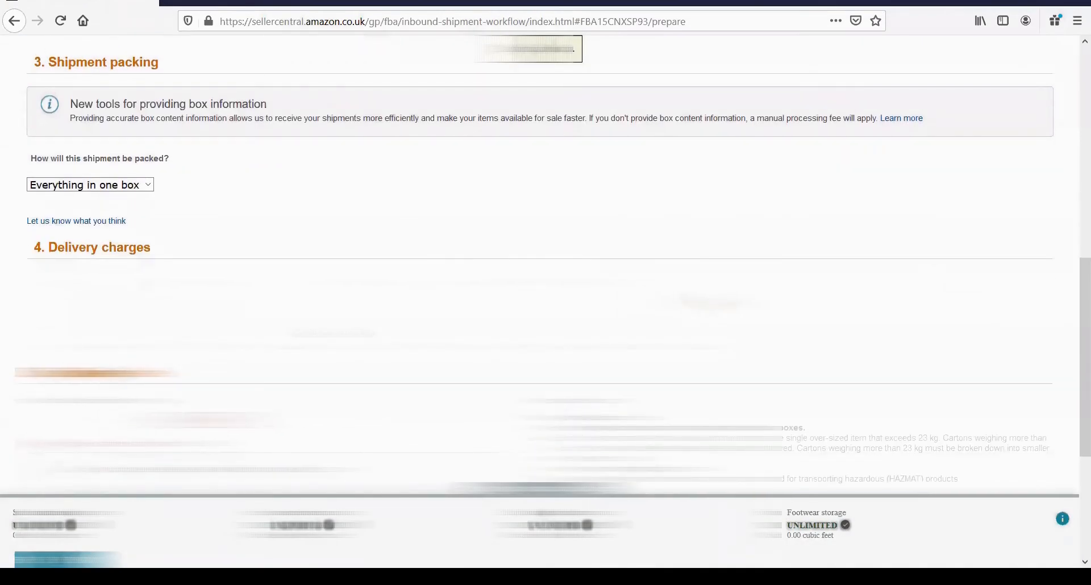
Step: Set the single box's weight to 12 kg and its dimensions to 50 x 20 x 20 cm, and submit the box content
click(884, 281)
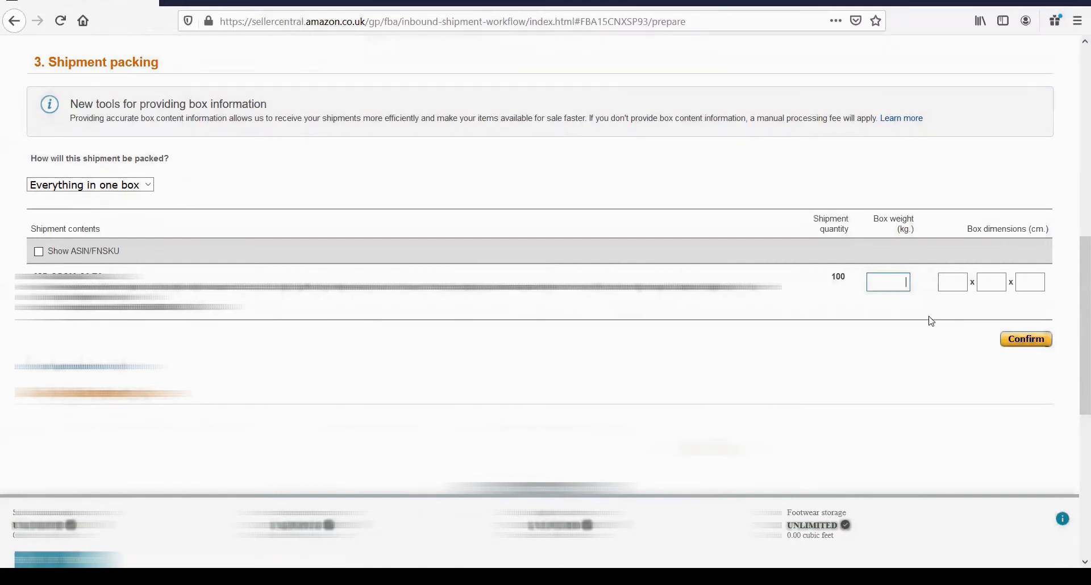
text(12)
click(956, 281)
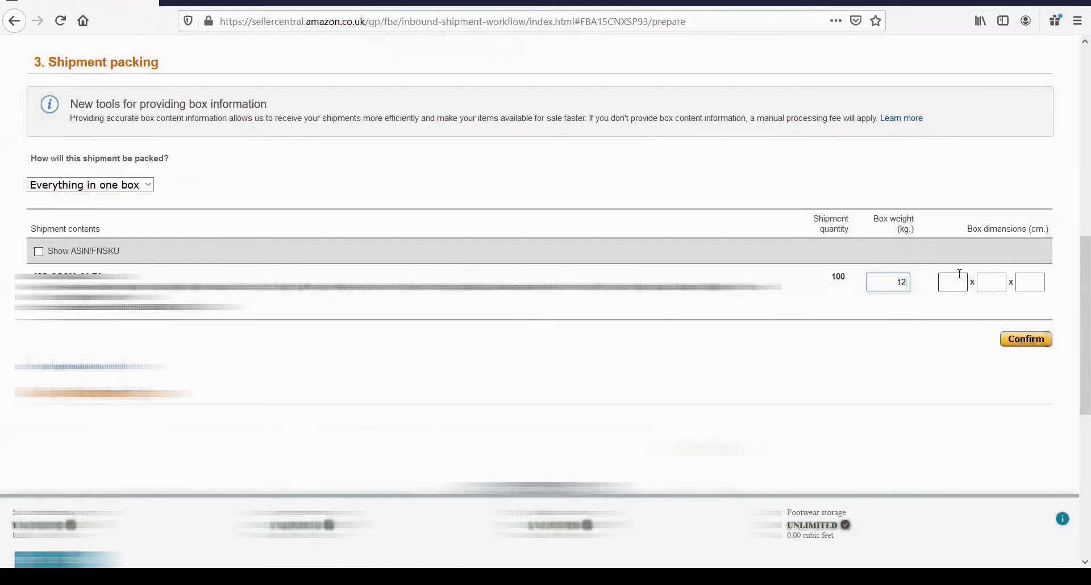
text(50)
click(997, 285)
text(20)
key(Tab)
text(20)
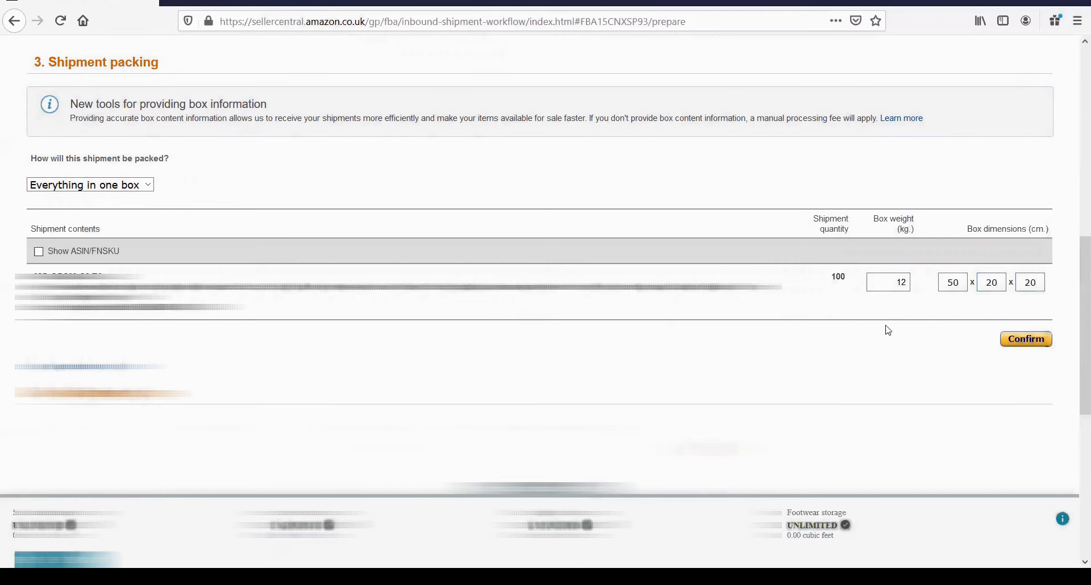
click(1017, 341)
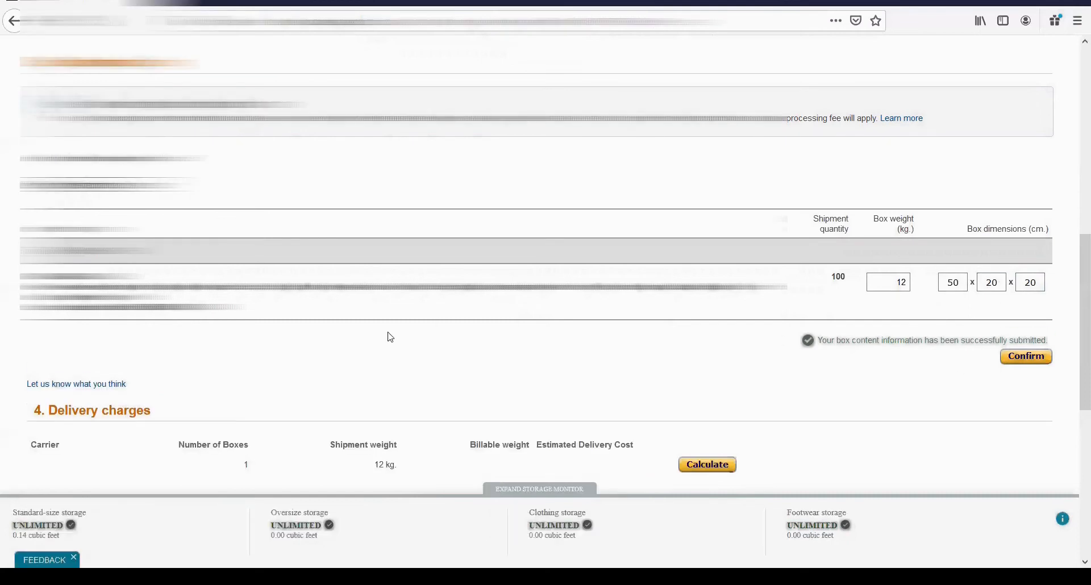
Step: Calculate the shipment's delivery charges and accept them, agreeing to the UPS terms and conditions
scroll(433, 324, down, 2)
scroll(433, 323, down, 3)
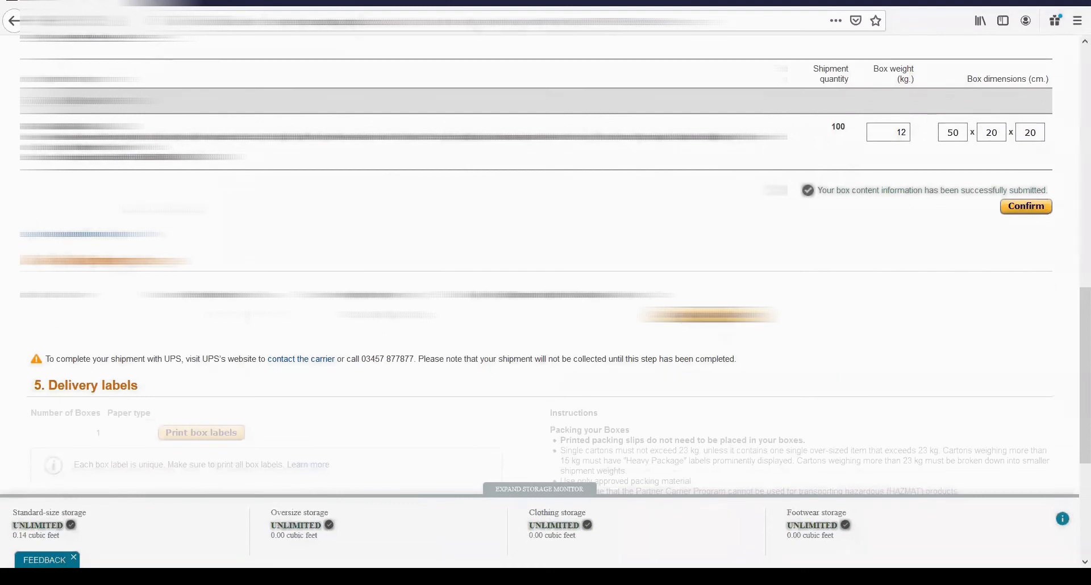
scroll(545, 264, down, 3)
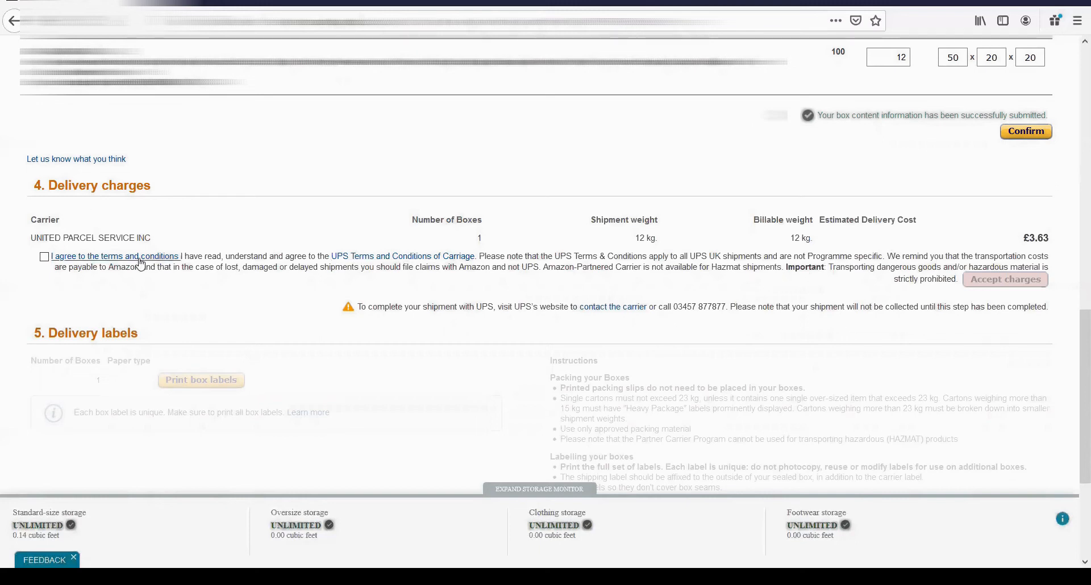
click(45, 257)
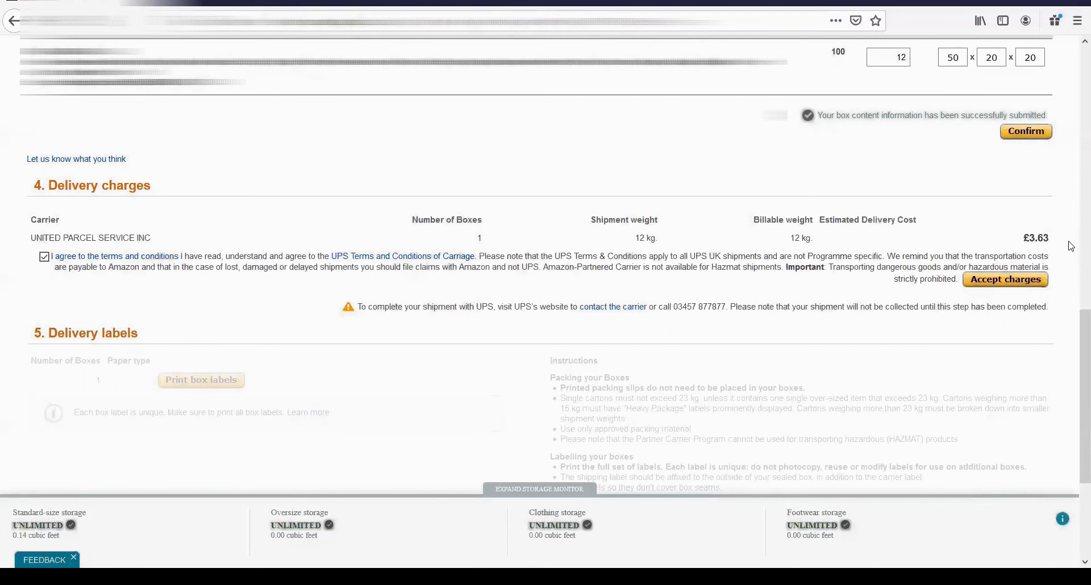
click(1015, 281)
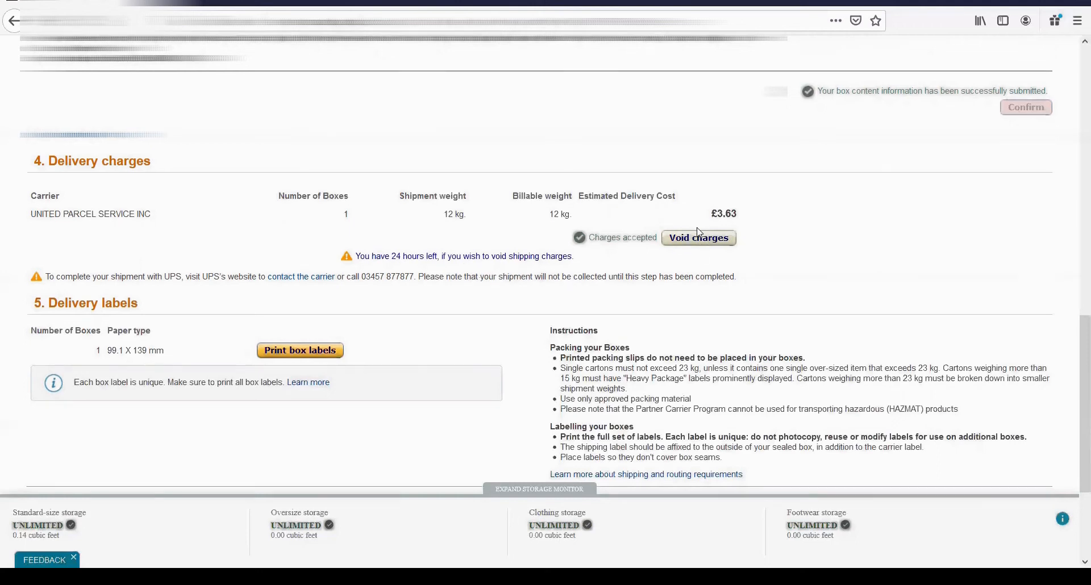
Step: Generate the printable box label for the single box on 99.1 X 139 mm paper
scroll(698, 232, down, 3)
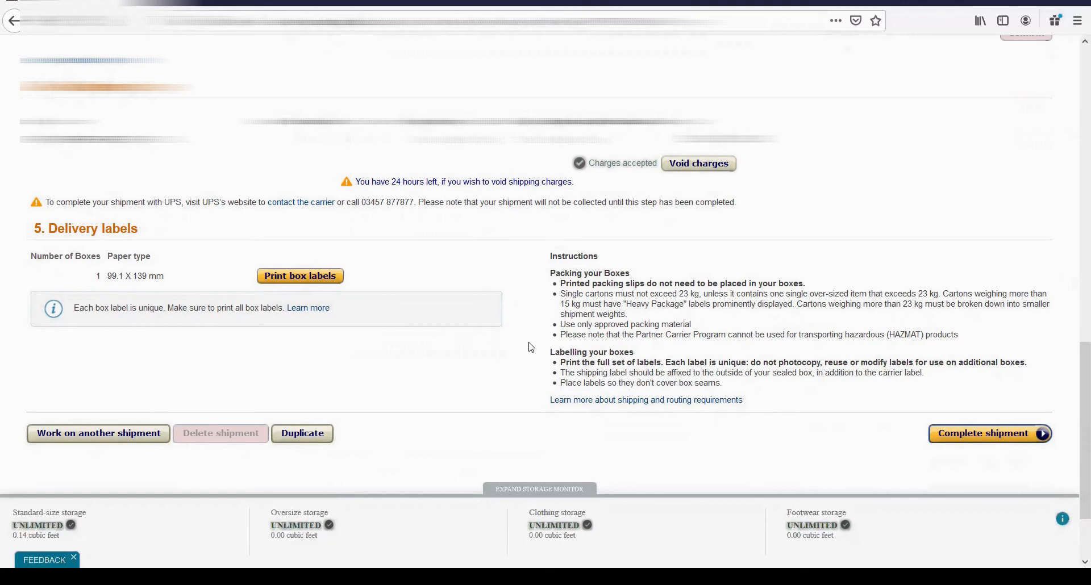
scroll(574, 318, up, 3)
scroll(611, 273, down, 6)
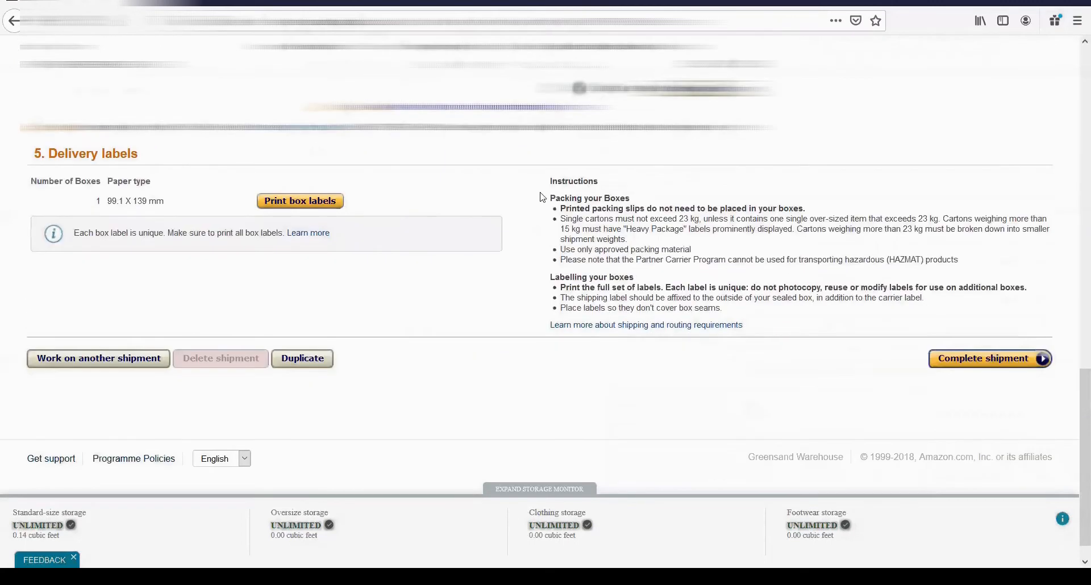
scroll(480, 287, up, 2)
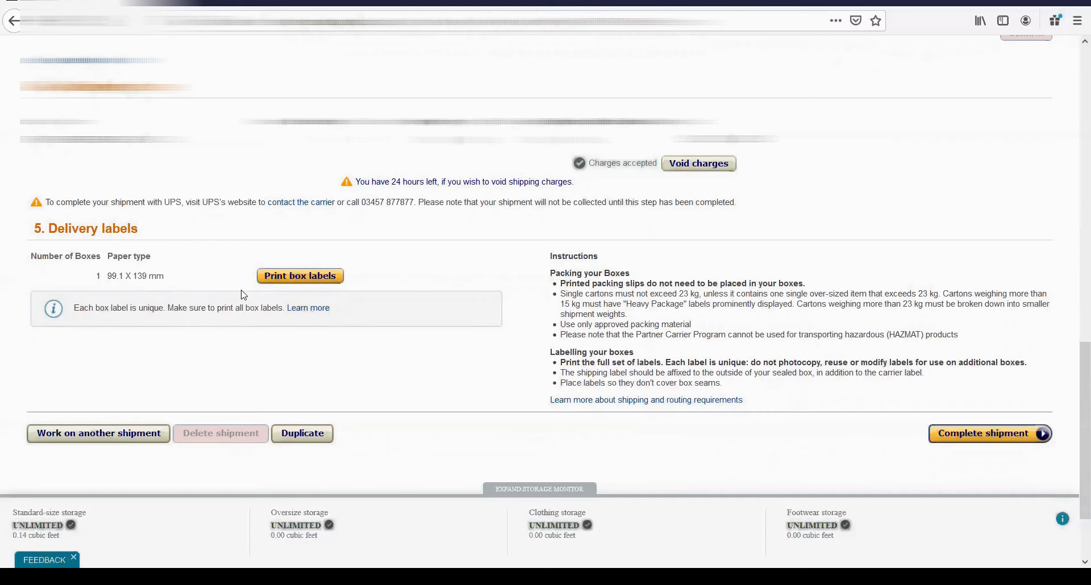
click(316, 277)
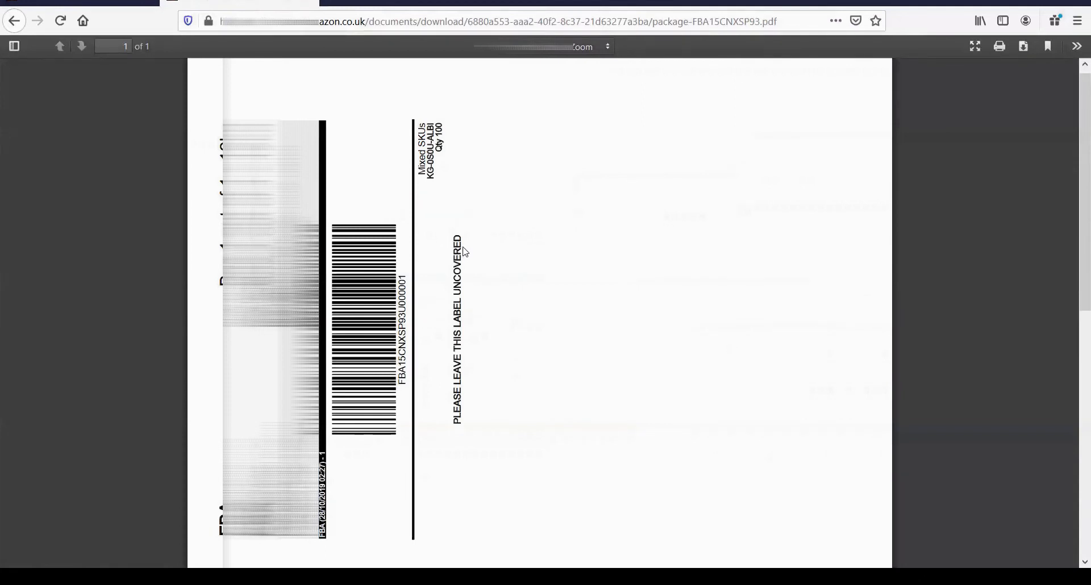
Step: Examine the FBA box label and the UPS delivery label in the generated PDF
scroll(433, 276, down, 2)
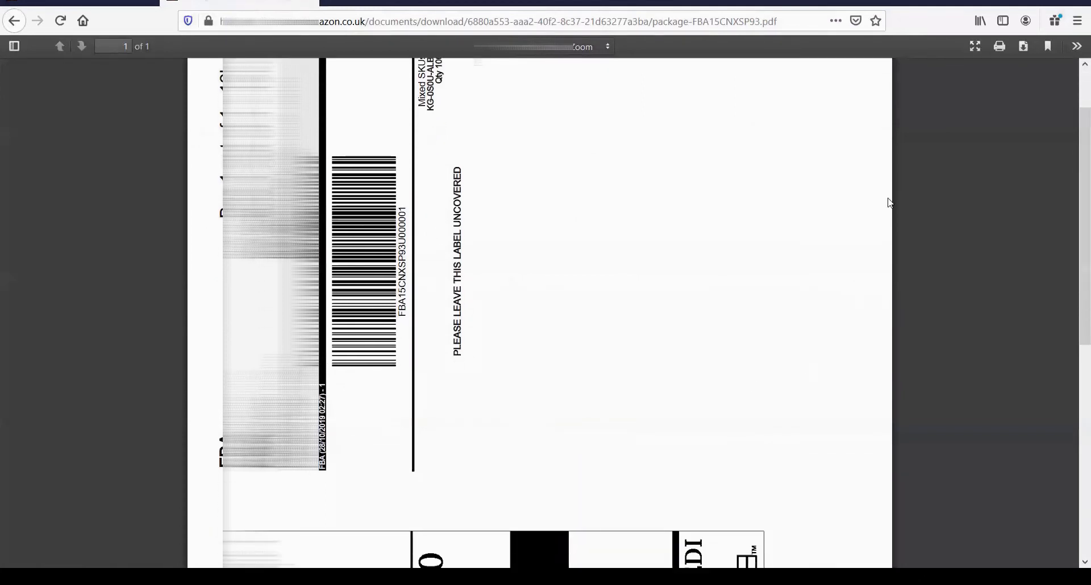
scroll(391, 379, up, 2)
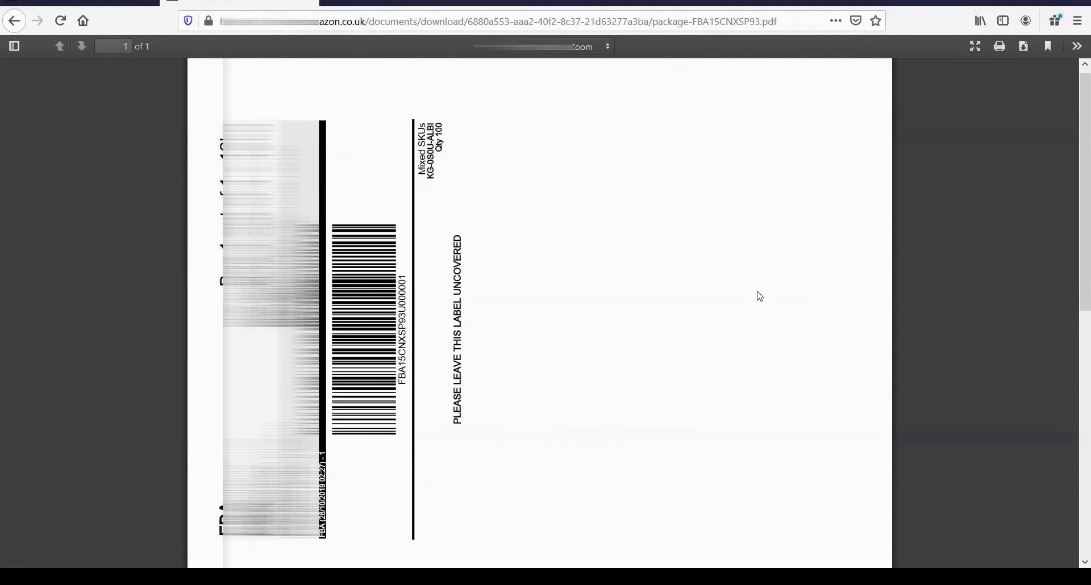
scroll(758, 296, down, 10)
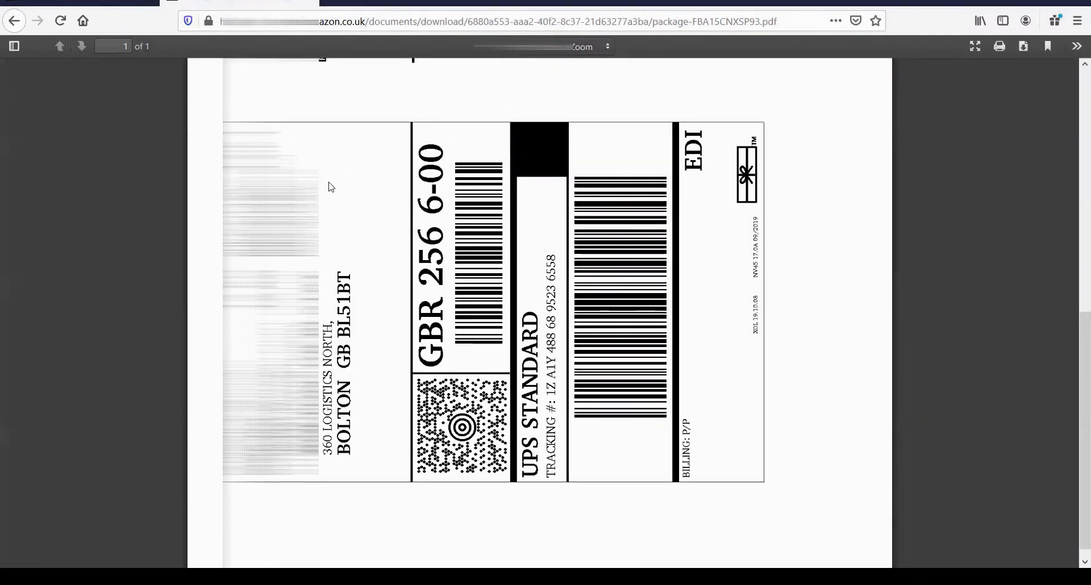
scroll(744, 436, down, 1)
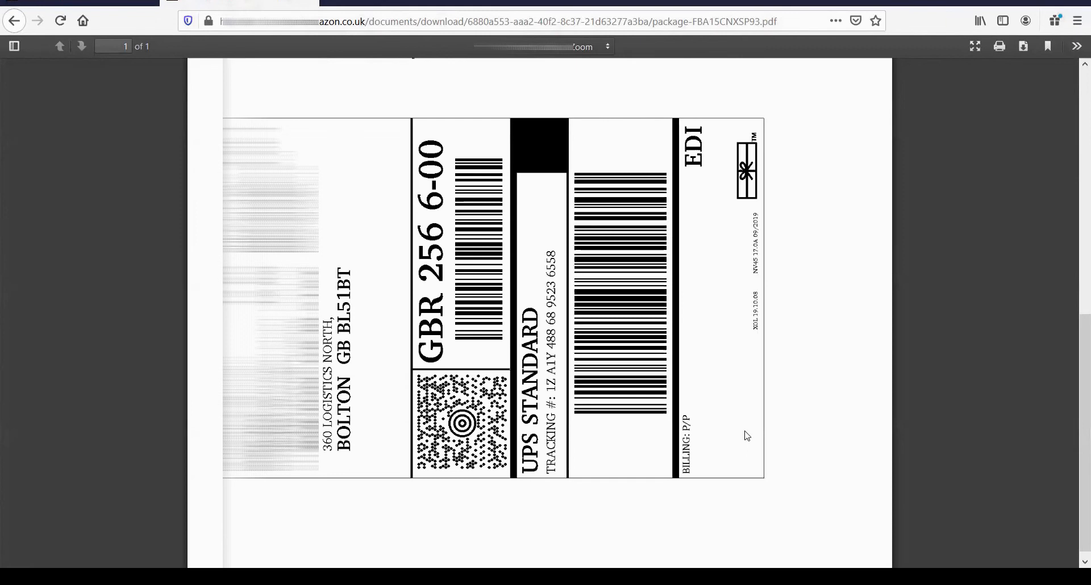
scroll(813, 431, up, 2)
scroll(811, 430, down, 2)
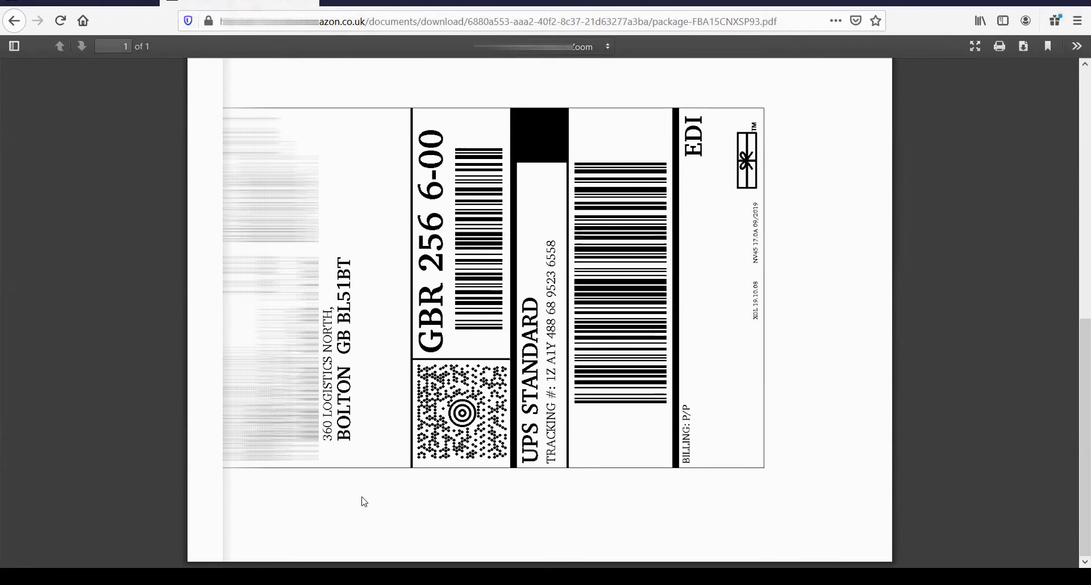
scroll(179, 336, up, 2)
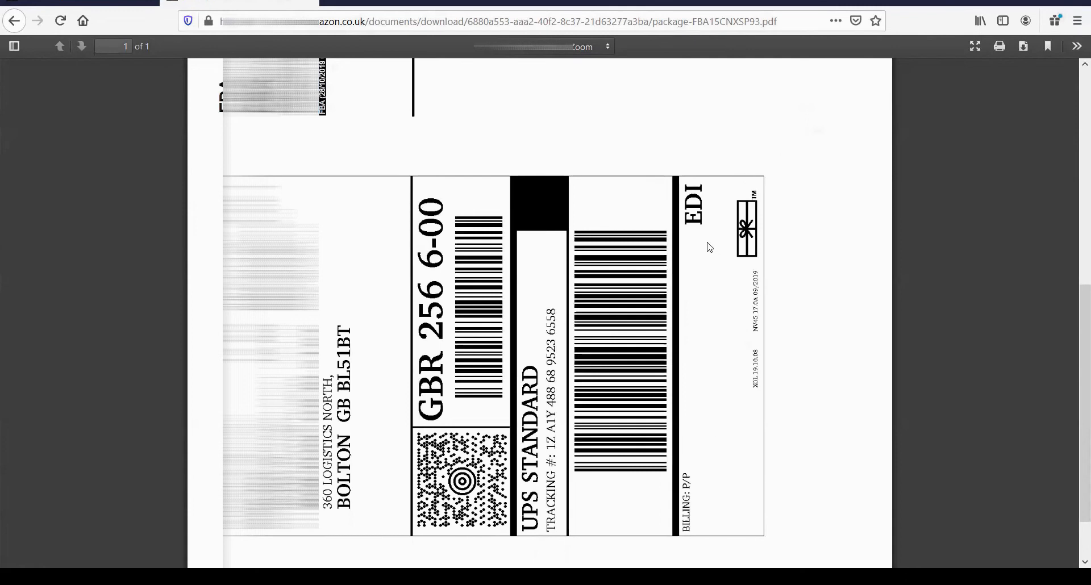
scroll(712, 216, up, 2)
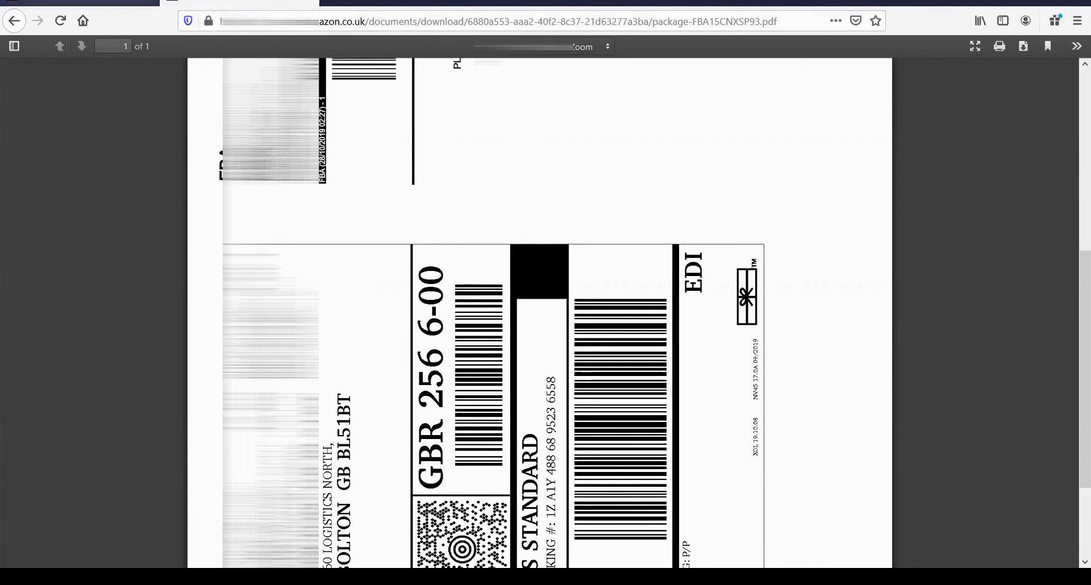
Step: Return to the shipment preparation page, complete the shipment and review its tracking summary
click(80, 2)
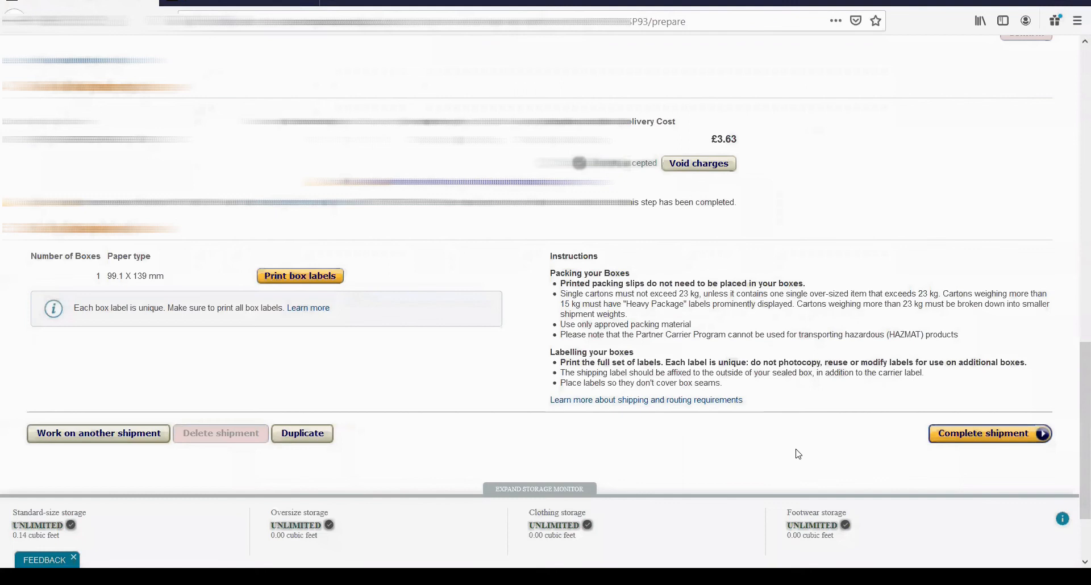
click(989, 438)
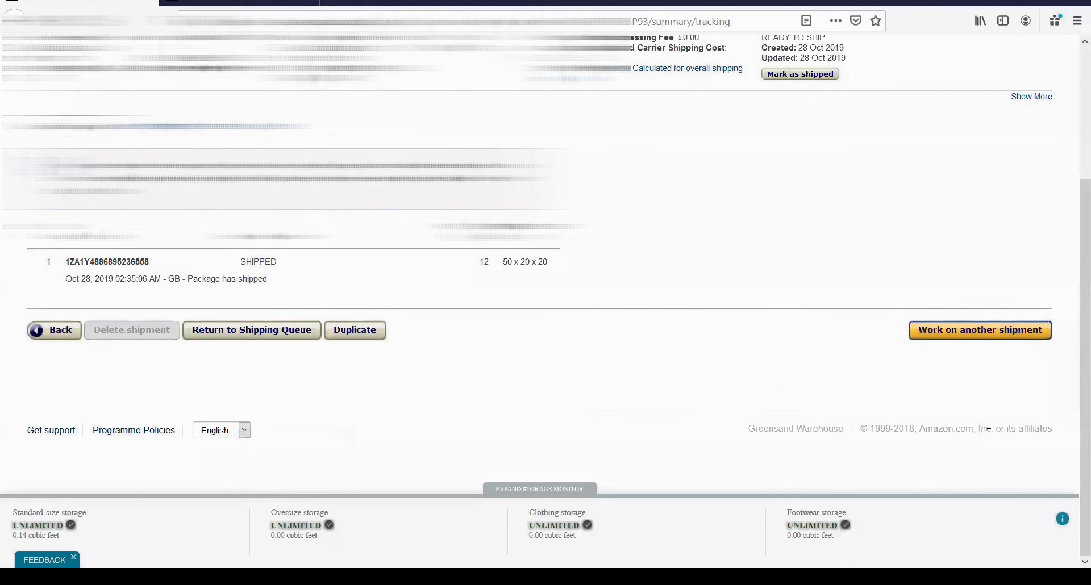
scroll(653, 332, up, 3)
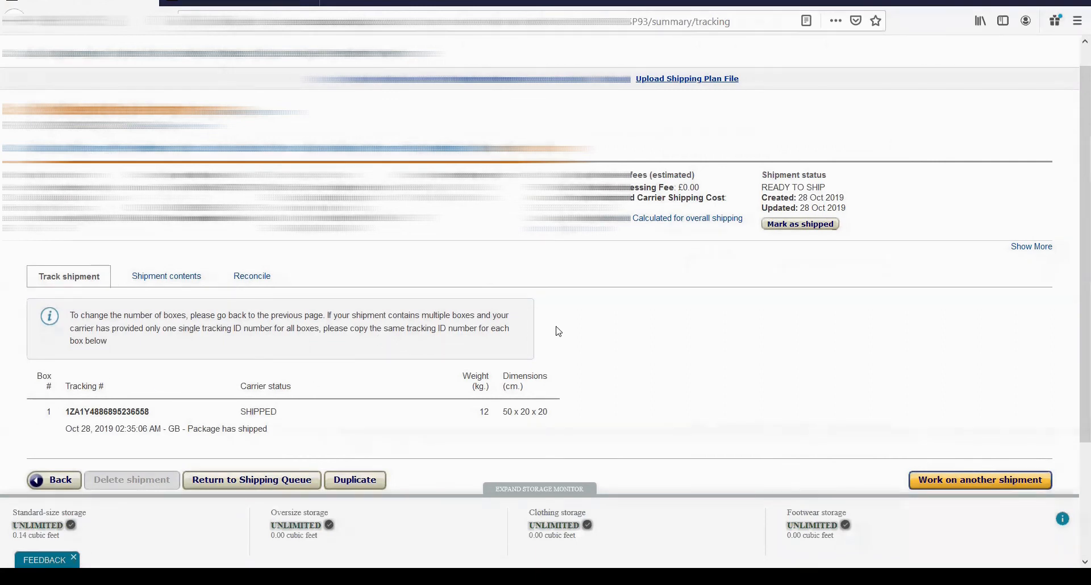
scroll(558, 332, down, 1)
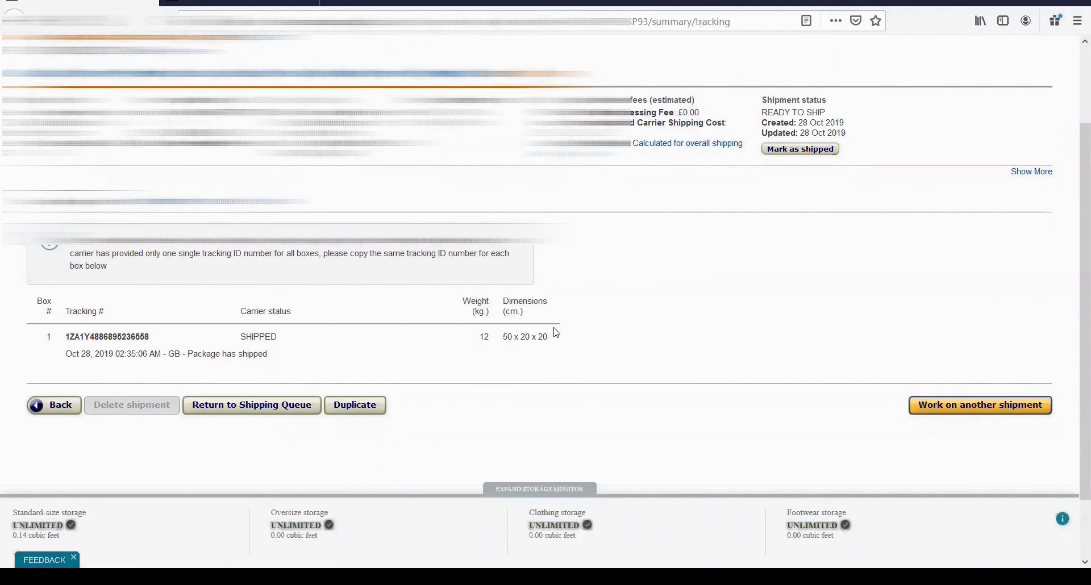
scroll(555, 333, up, 1)
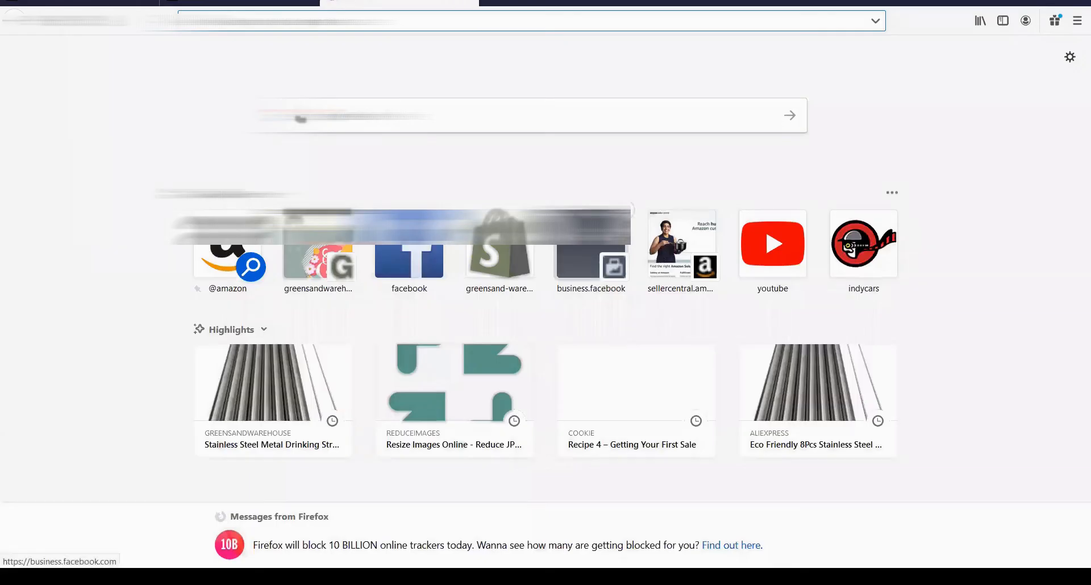
Step: Open ups.com in a new browser tab and dismiss the browser's tracking-protection notice
text(ups)
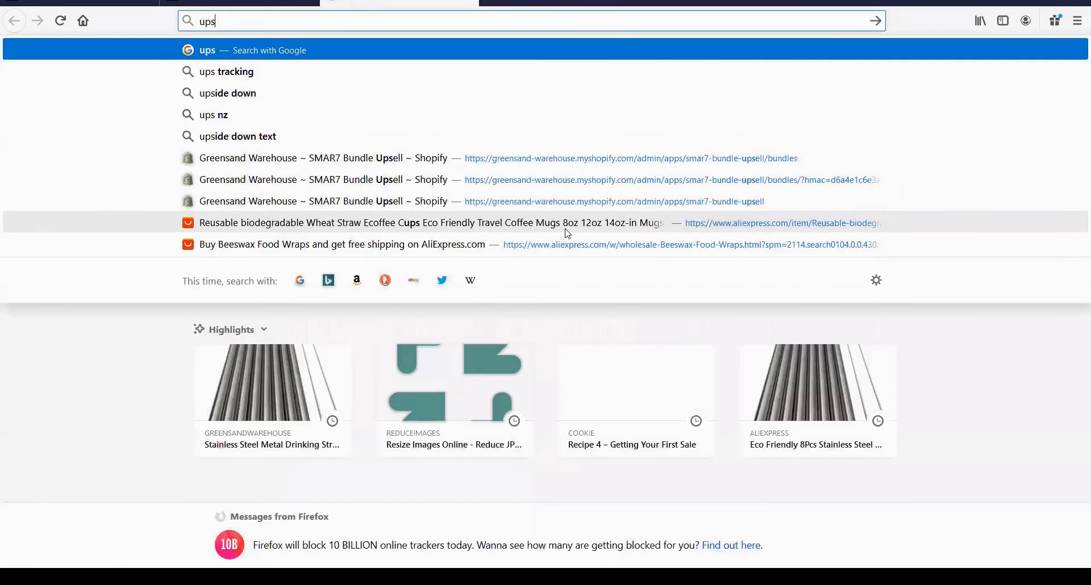
text(.com)
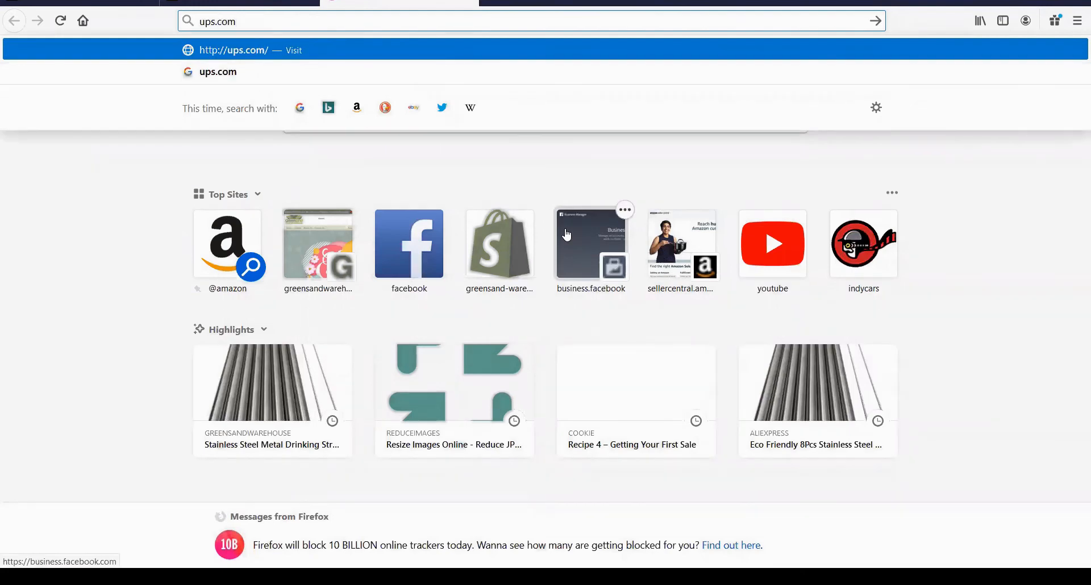
key(Return)
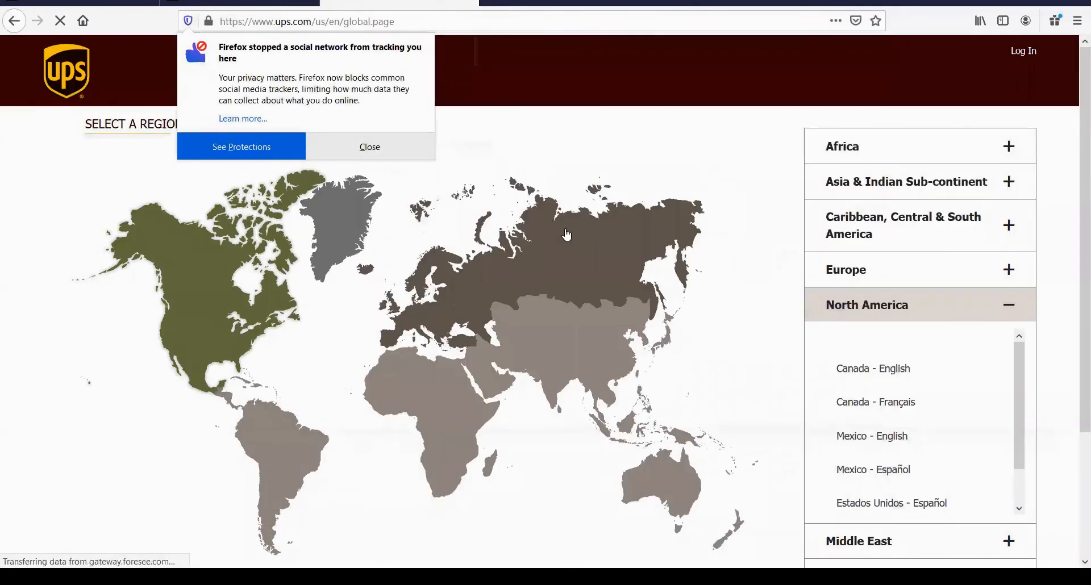
click(392, 147)
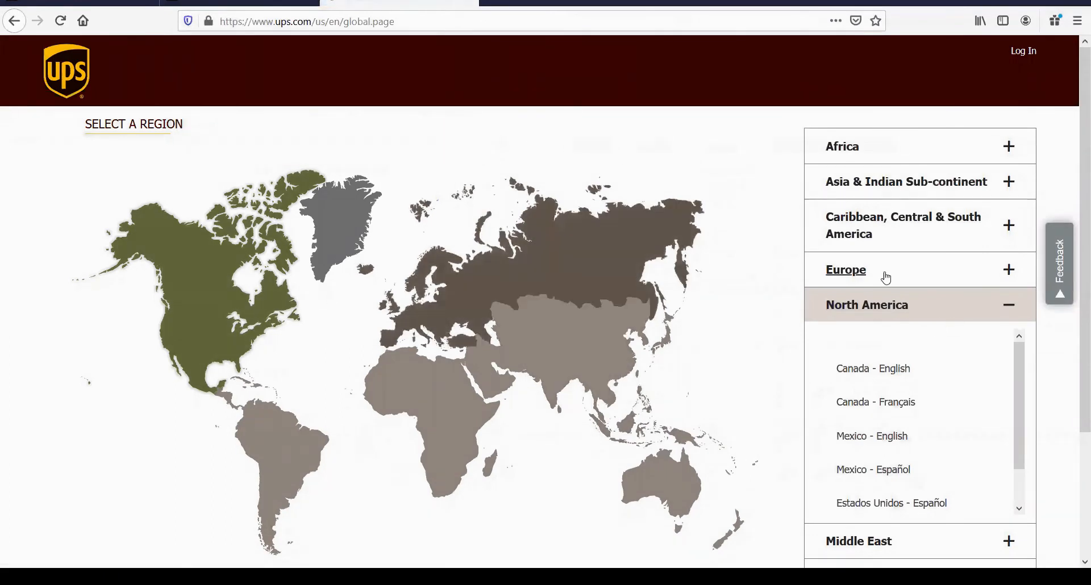
Step: Choose United Kingdom - English under Europe as the UPS site region and accept its cookies
click(863, 273)
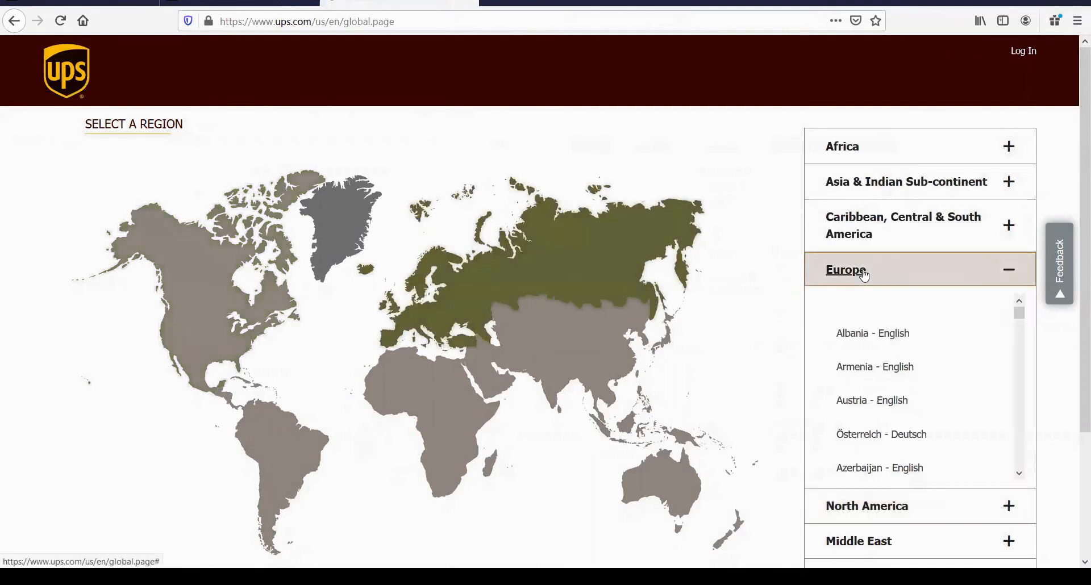
scroll(963, 355, down, 20)
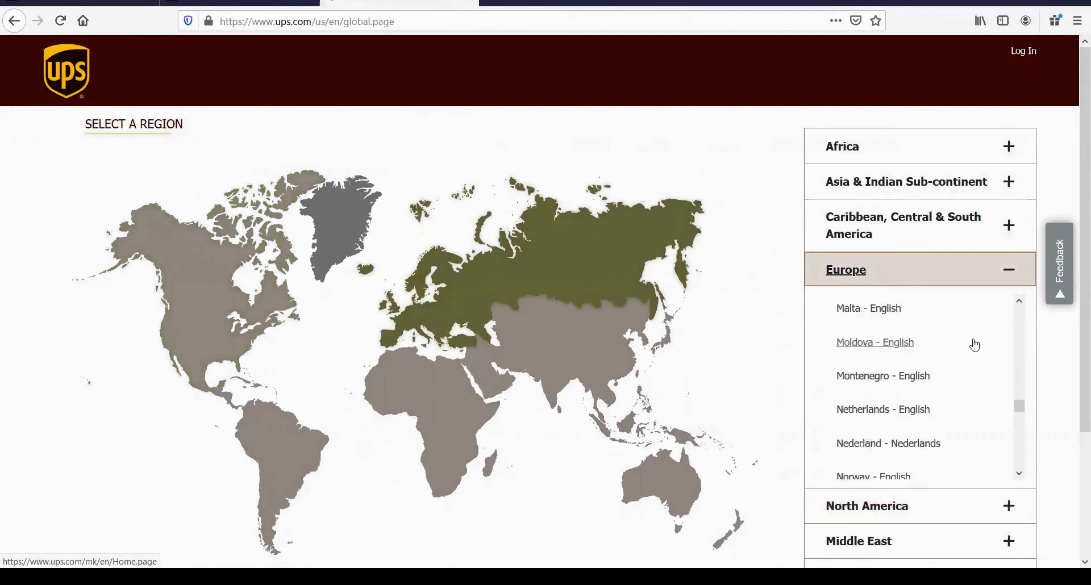
scroll(973, 345, down, 3)
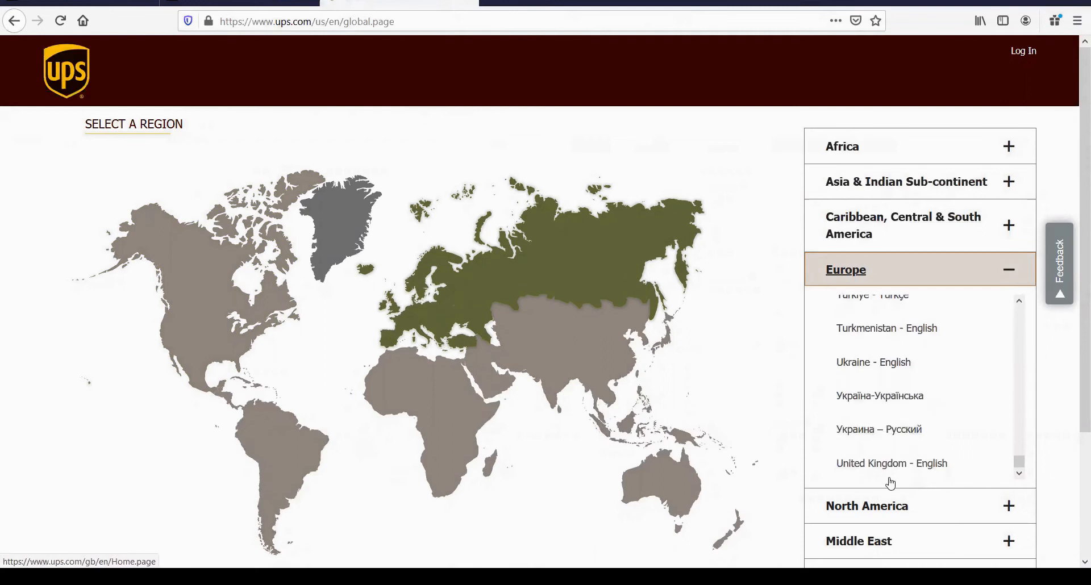
click(893, 474)
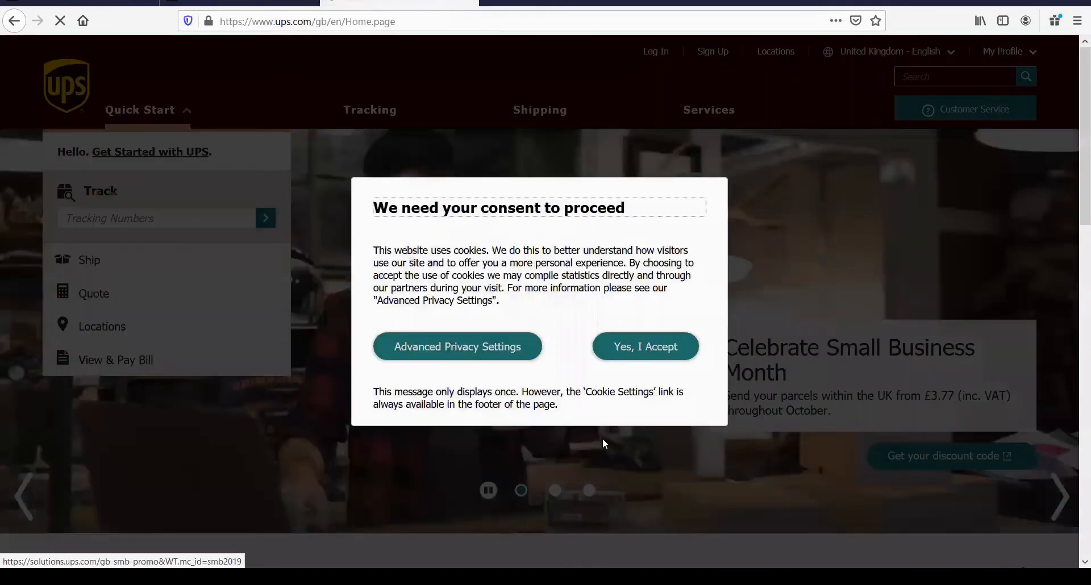
click(642, 350)
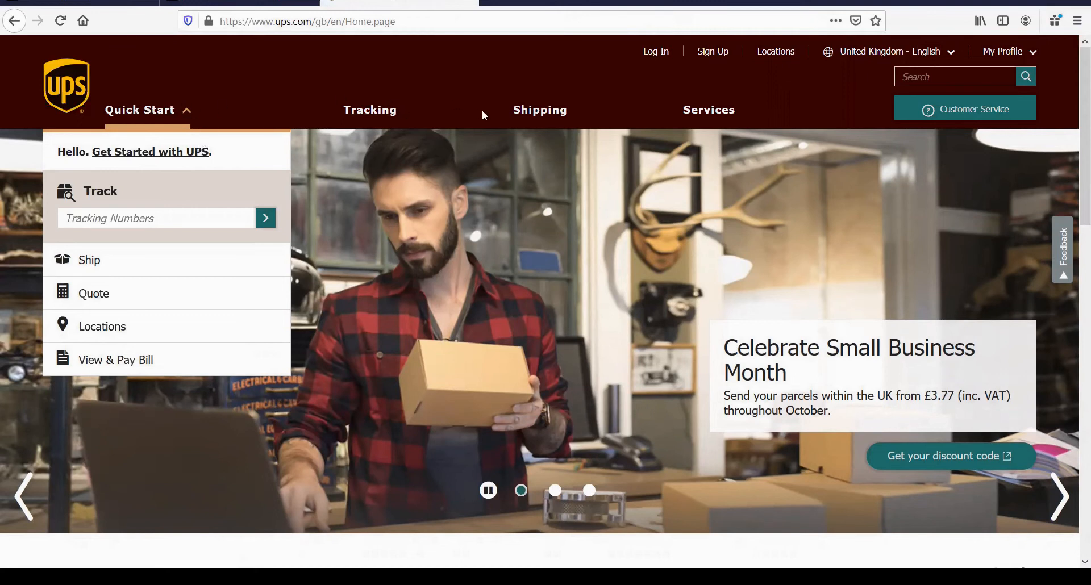
Step: Open the UPS form for scheduling a parcel collection
click(539, 110)
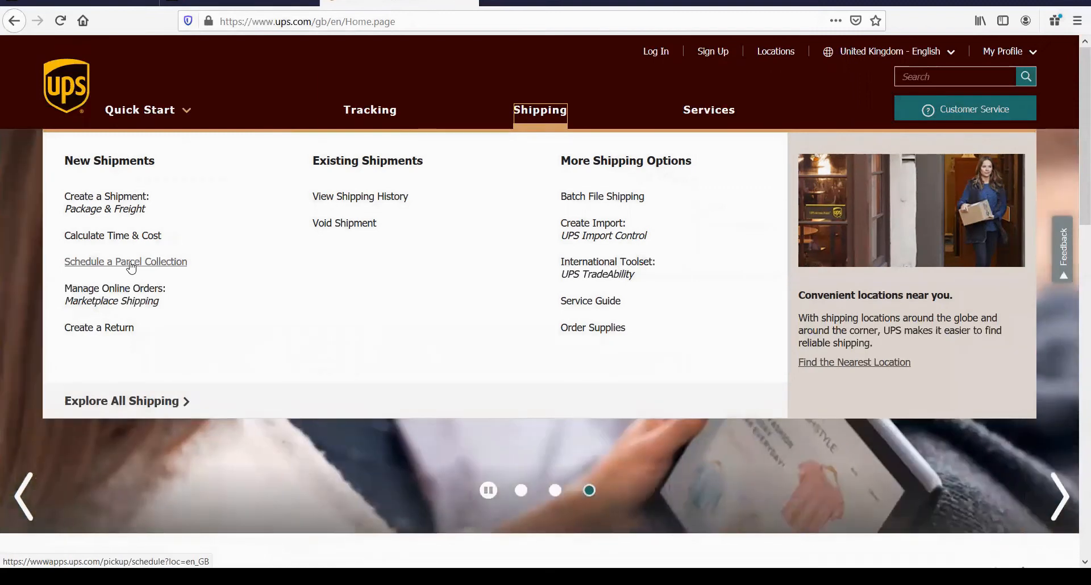
click(124, 263)
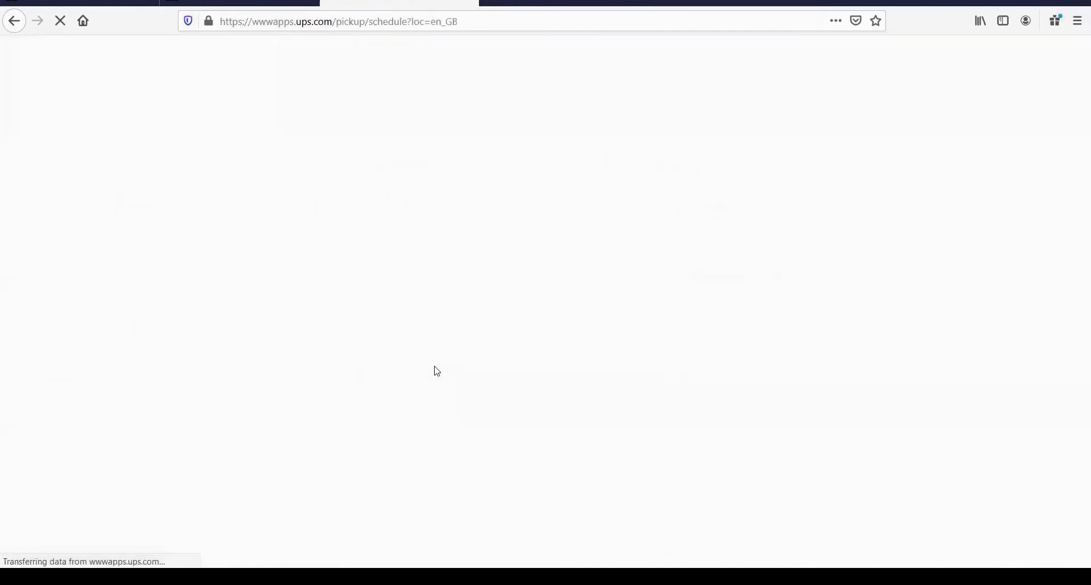
scroll(438, 358, down, 1)
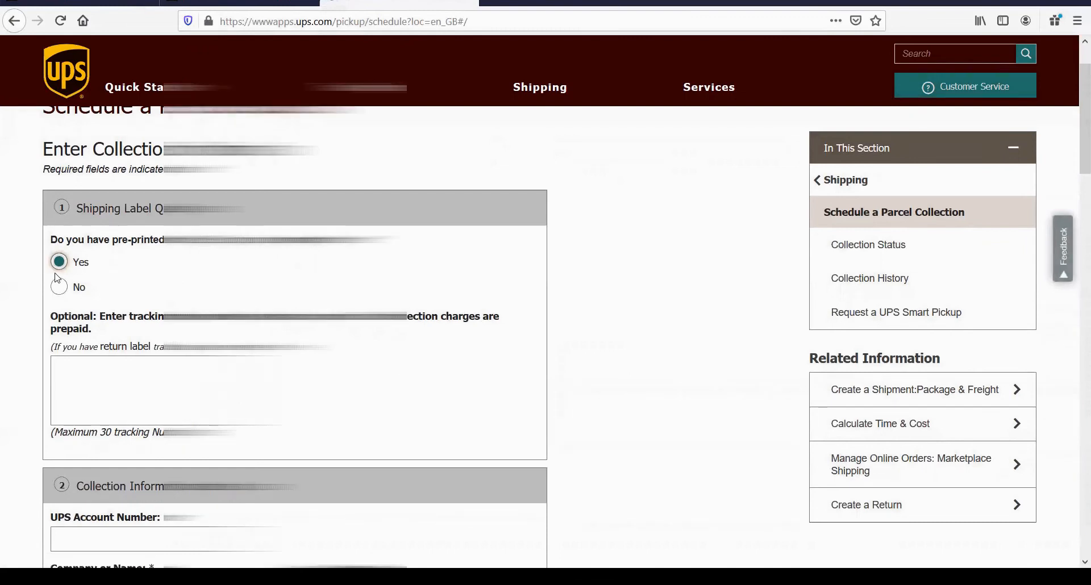
Step: Check the UPS label in the PDF, and return to the collection form to view its shipping label and collection fields
click(245, 2)
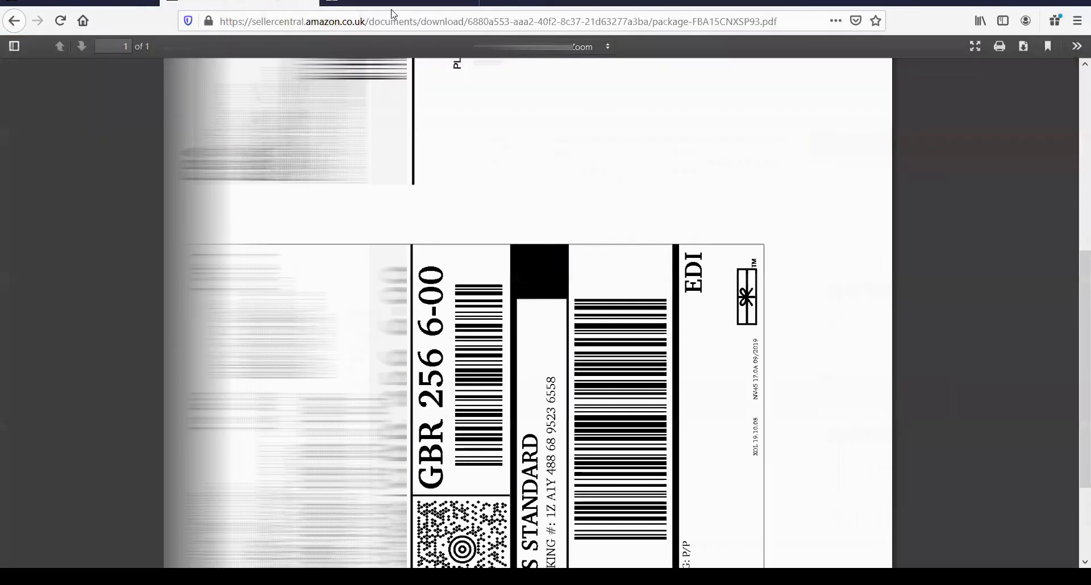
click(353, 4)
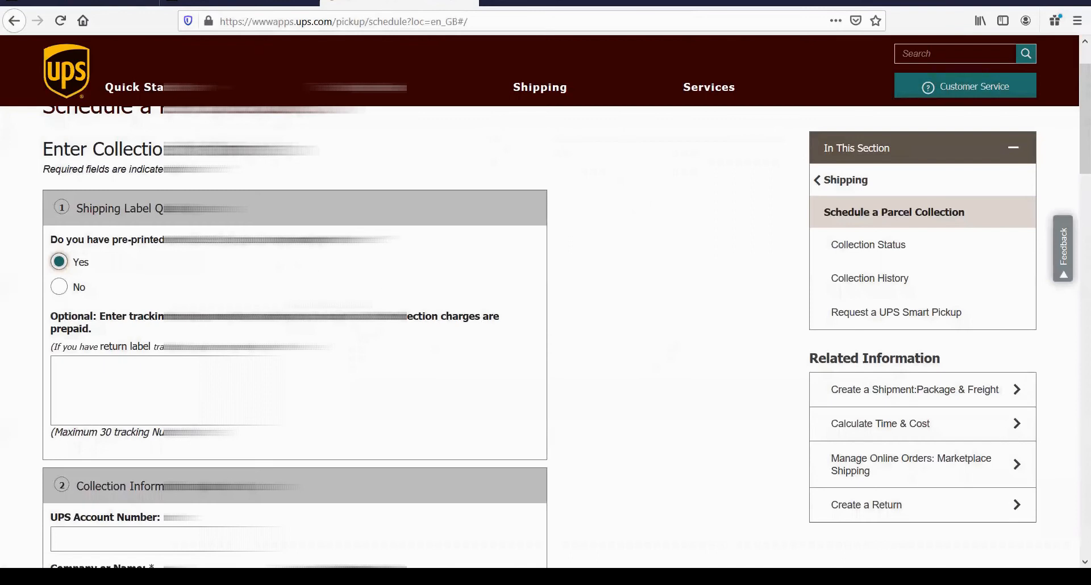
scroll(193, 330, down, 2)
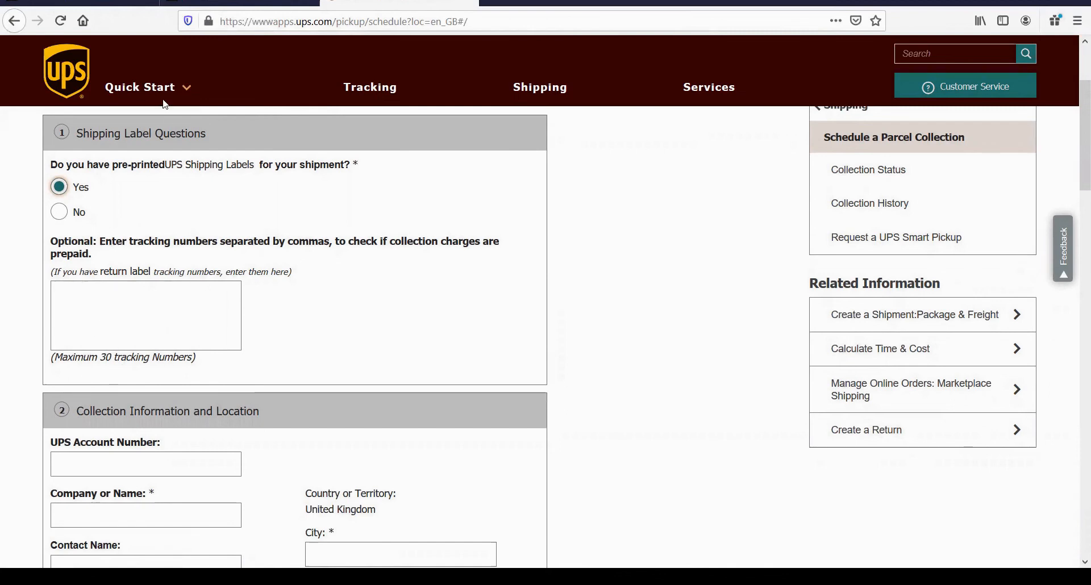
Step: Switch to the Amazon Seller Central shipment summary and copy the tracking number of box 1
click(110, 3)
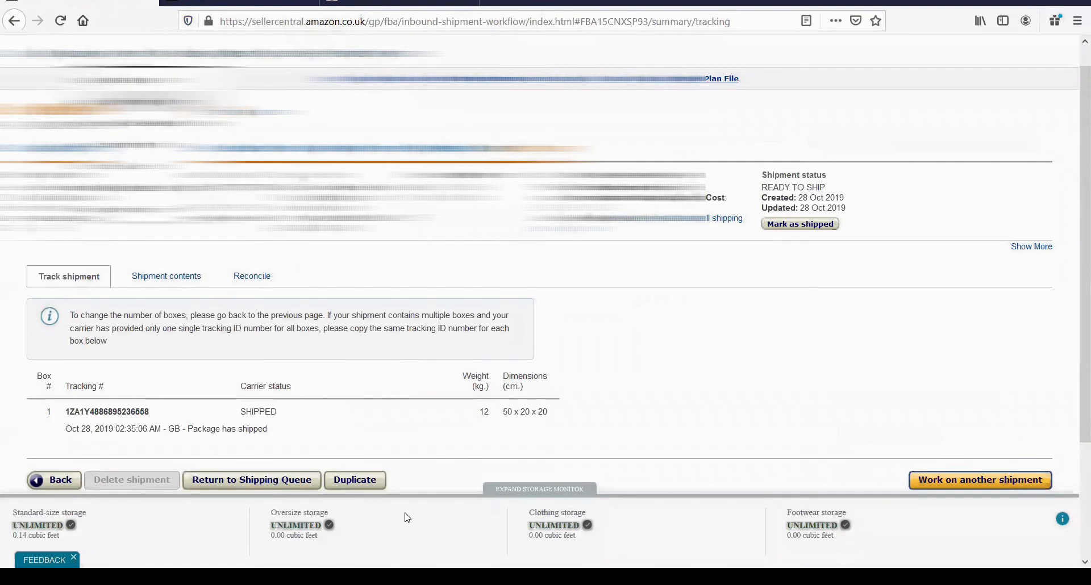
scroll(123, 390, down, 2)
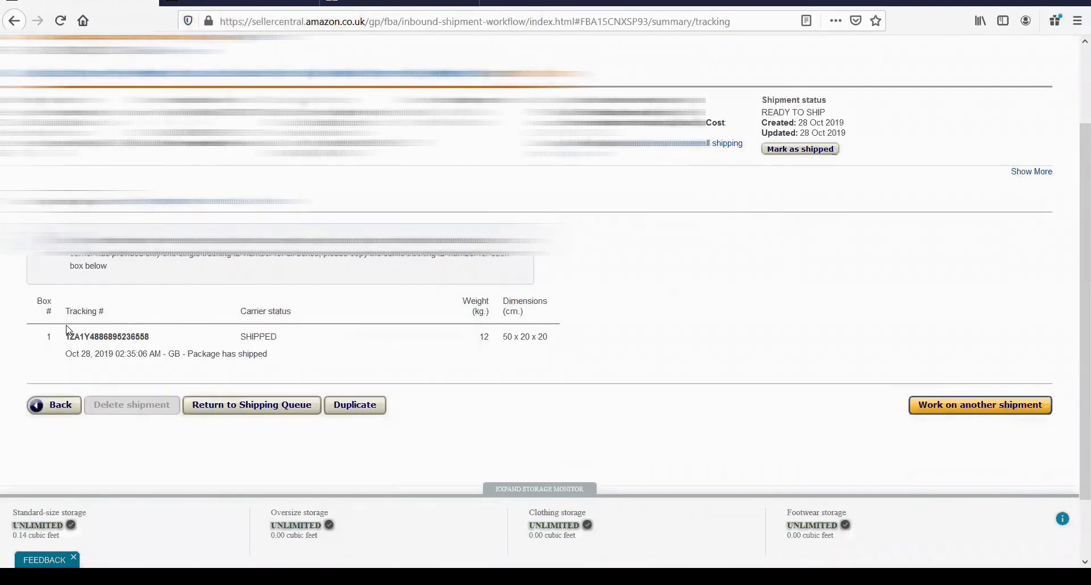
double_click(115, 336)
right_click(115, 336)
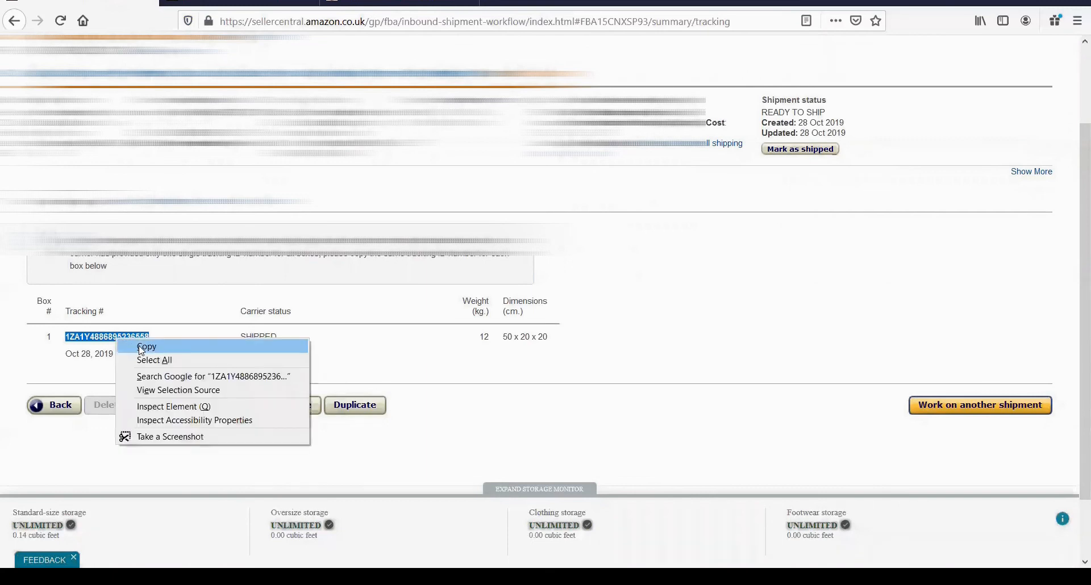
click(139, 344)
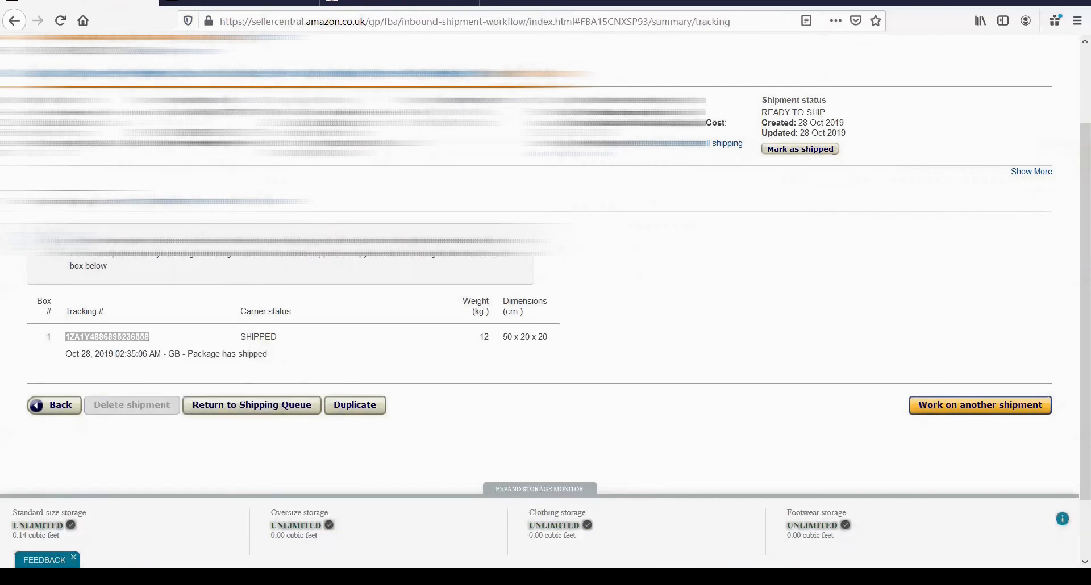
Step: Return to the UPS collection form and paste the tracking number into the optional tracking numbers field
click(399, 2)
click(129, 288)
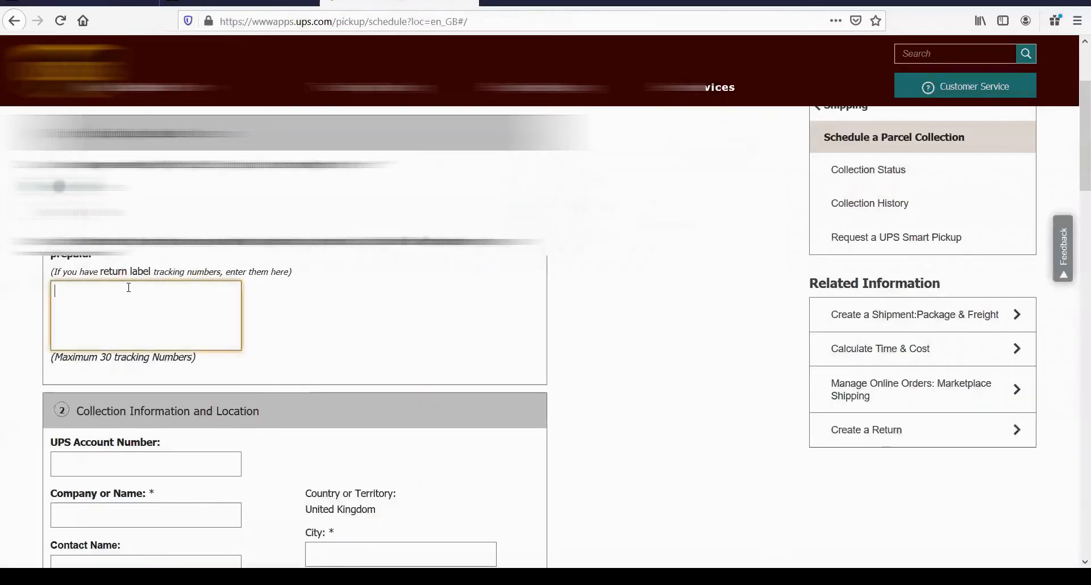
right_click(81, 294)
click(114, 346)
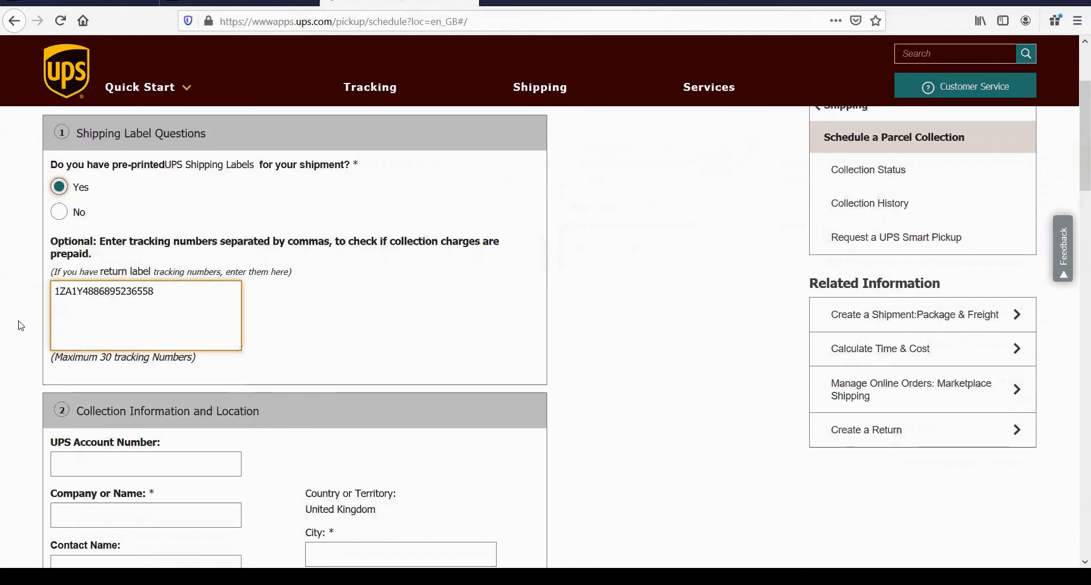
click(123, 470)
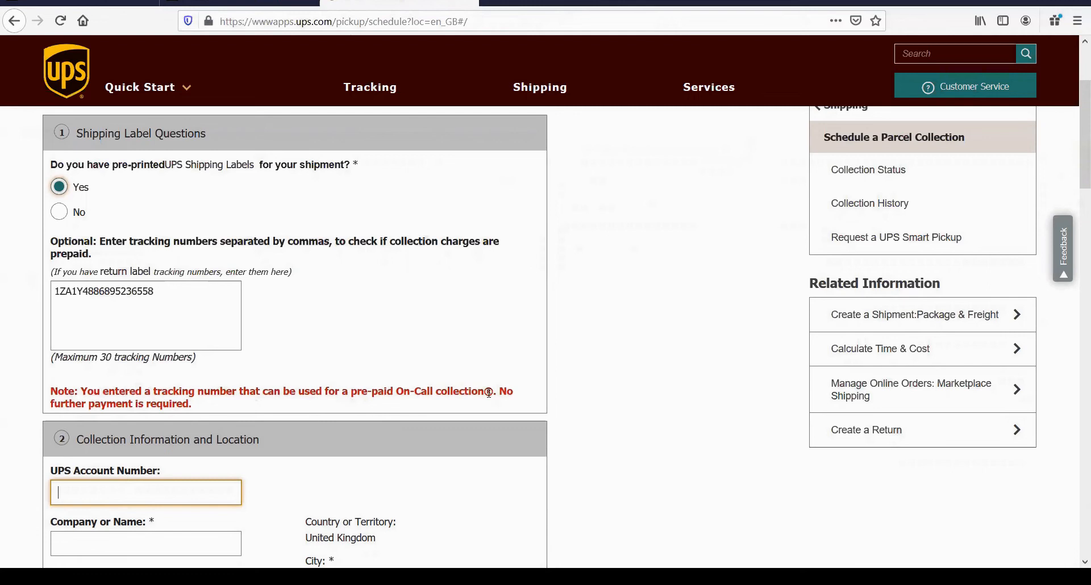
Step: Review the collection information and location fields, and mark the collection address as a residential address
scroll(274, 394, down, 4)
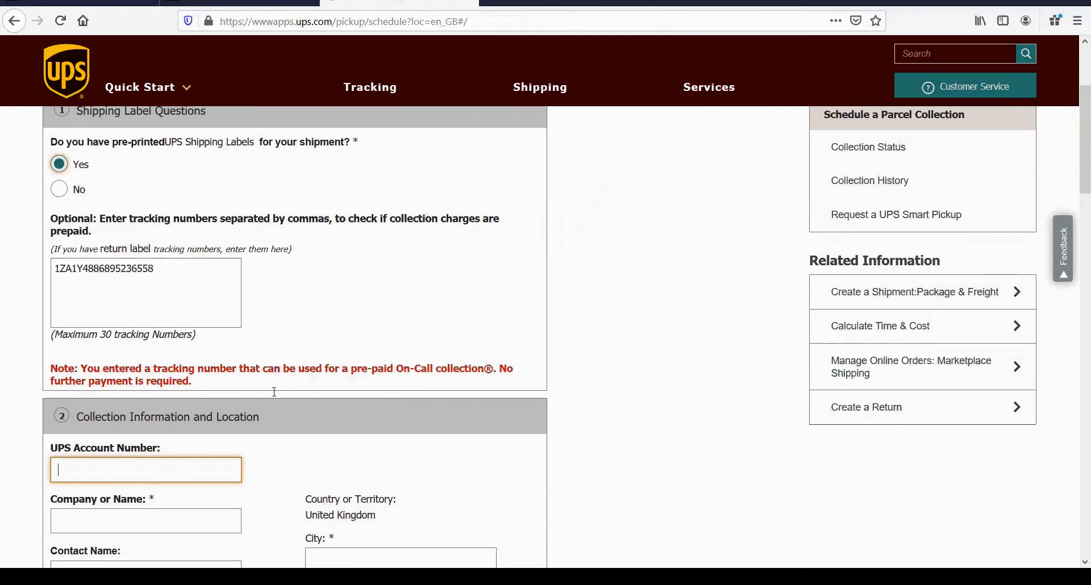
scroll(192, 275, down, 2)
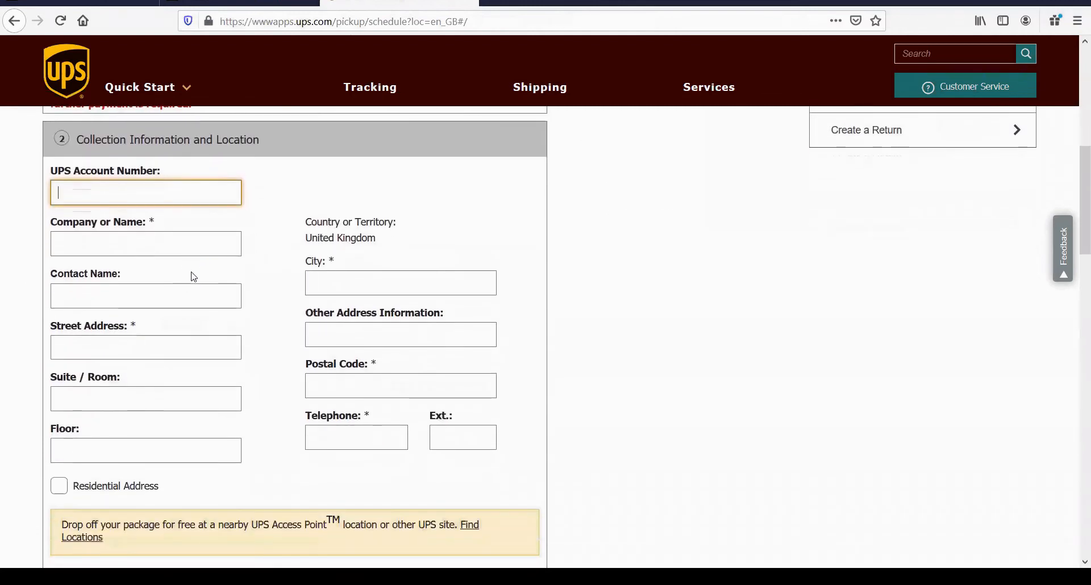
scroll(192, 260, up, 1)
scroll(409, 416, down, 1)
scroll(409, 417, up, 1)
scroll(288, 313, down, 4)
scroll(288, 311, up, 3)
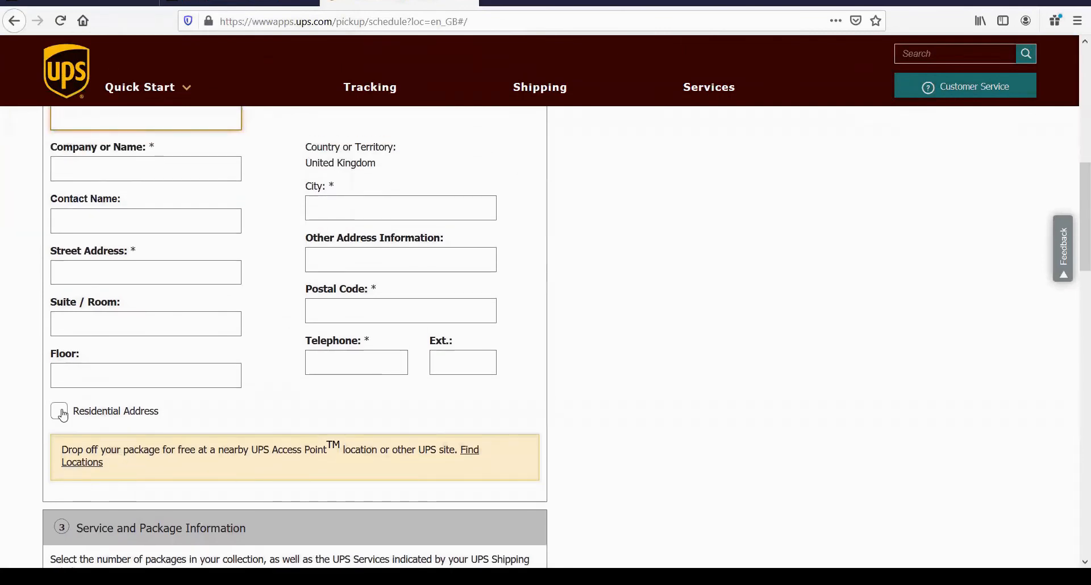
click(62, 414)
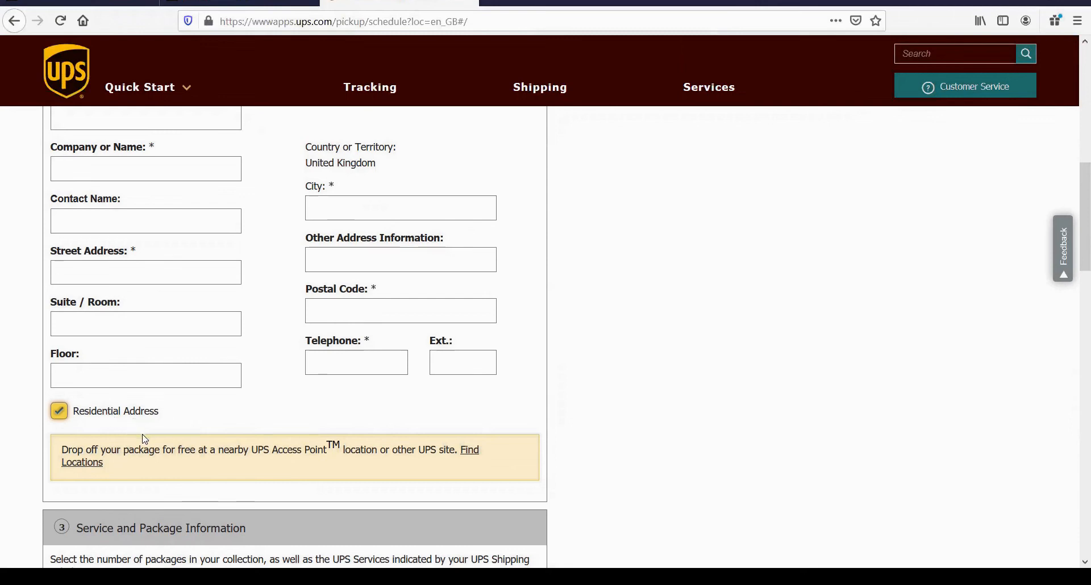
Step: Check the box weight in the Seller Central shipment summary and set the collection's total weight to 12 kg
scroll(226, 387, down, 2)
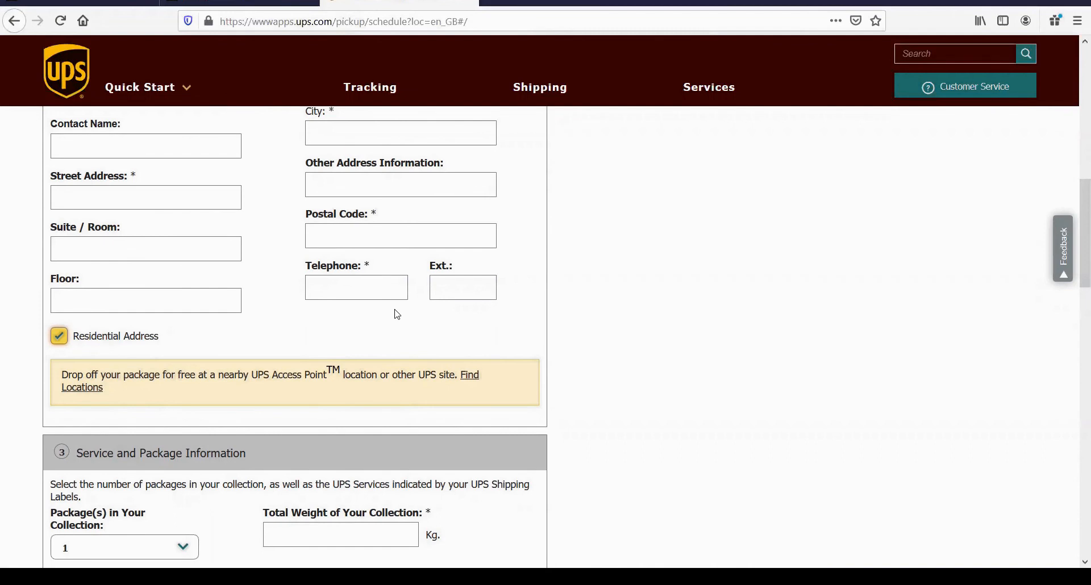
scroll(417, 246, down, 2)
scroll(355, 230, down, 6)
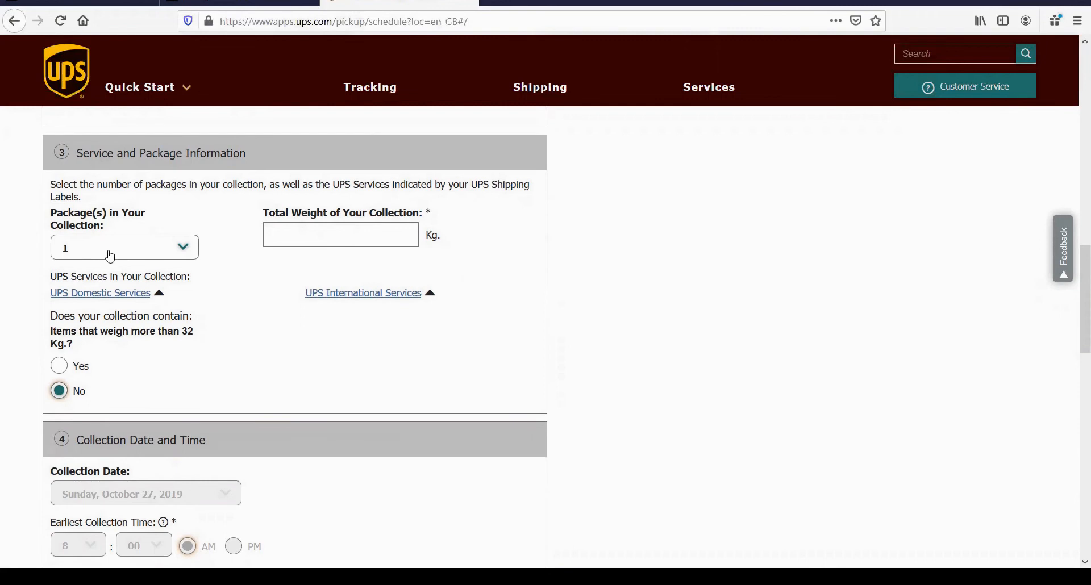
click(323, 233)
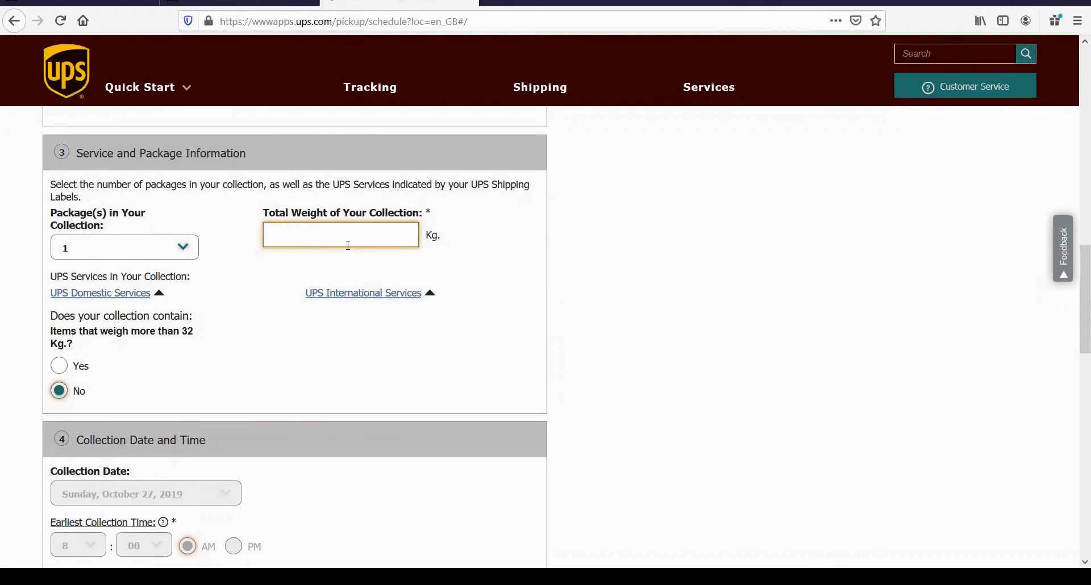
click(102, 2)
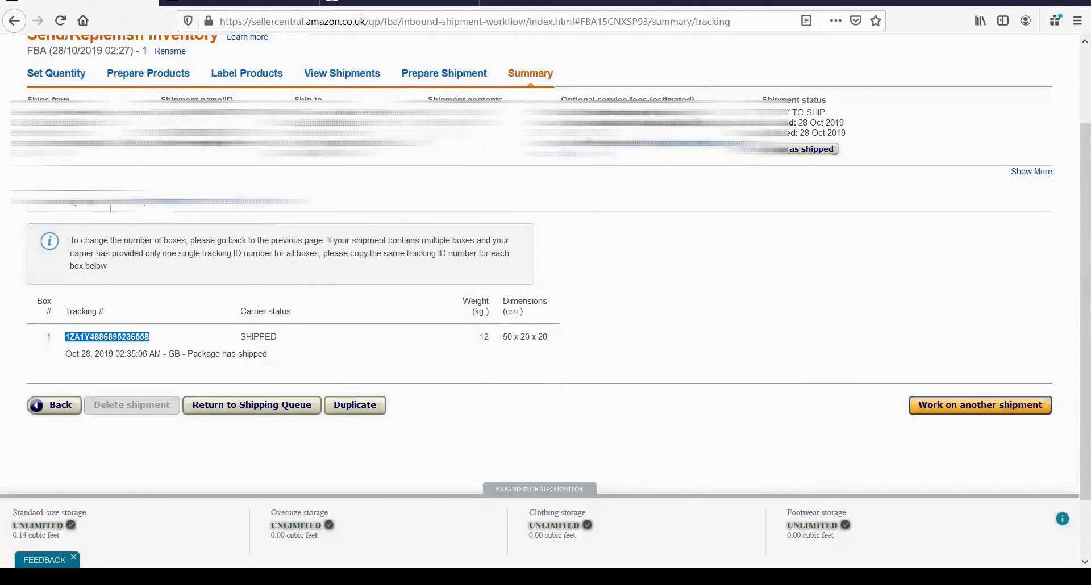
click(398, 4)
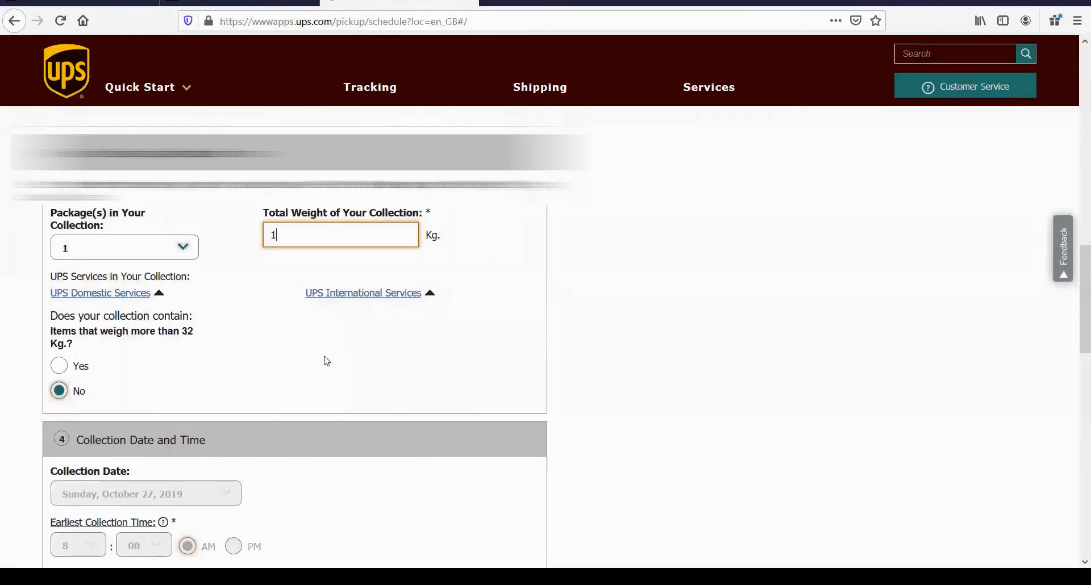
scroll(276, 310, down, 2)
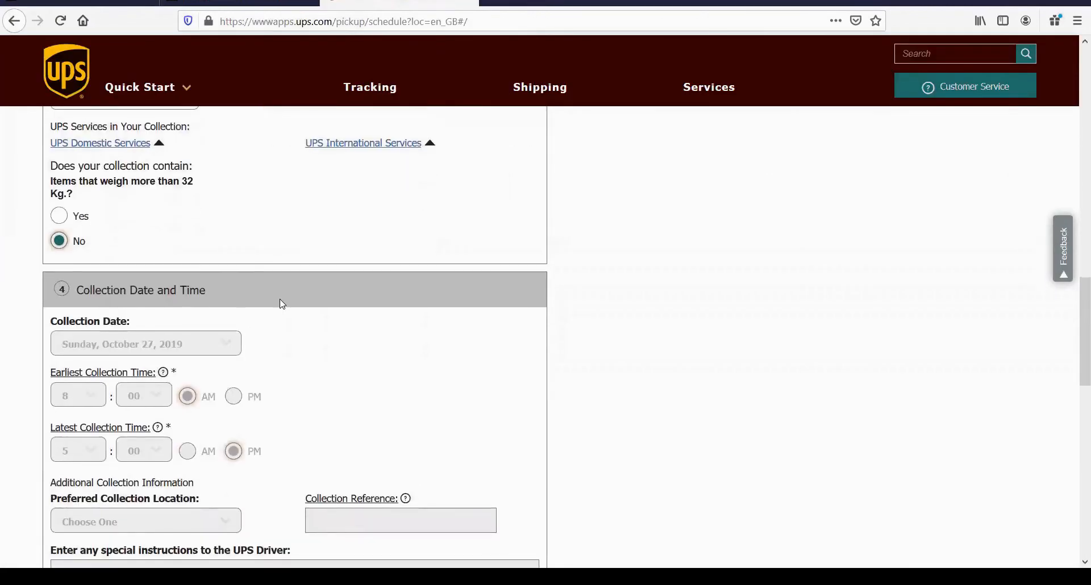
scroll(273, 304, up, 1)
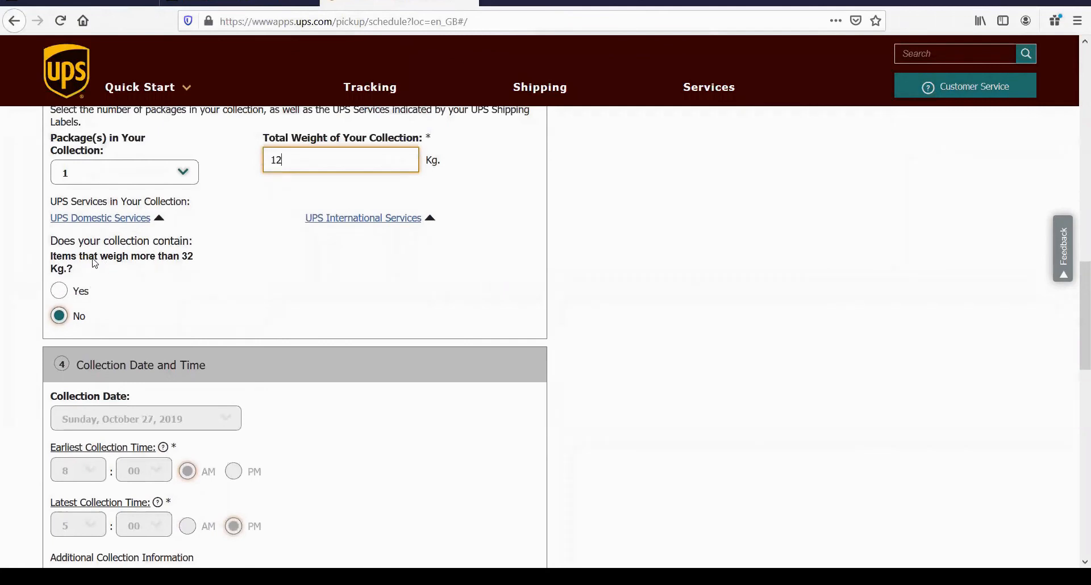
scroll(112, 312, up, 2)
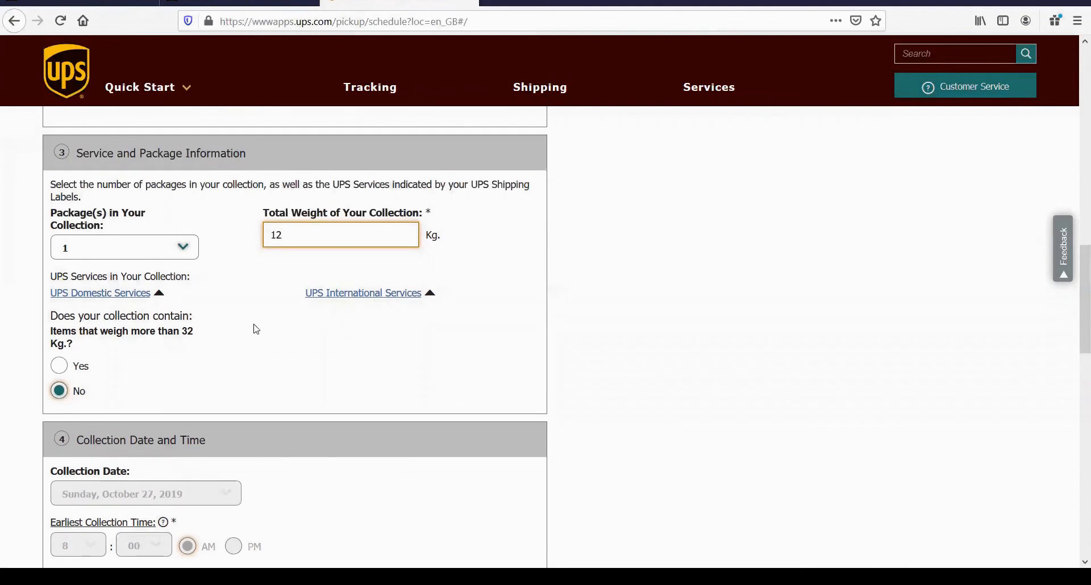
Step: Check the UPS service printed on the label PDF and return to the service and package section
scroll(256, 326, down, 2)
scroll(320, 330, up, 4)
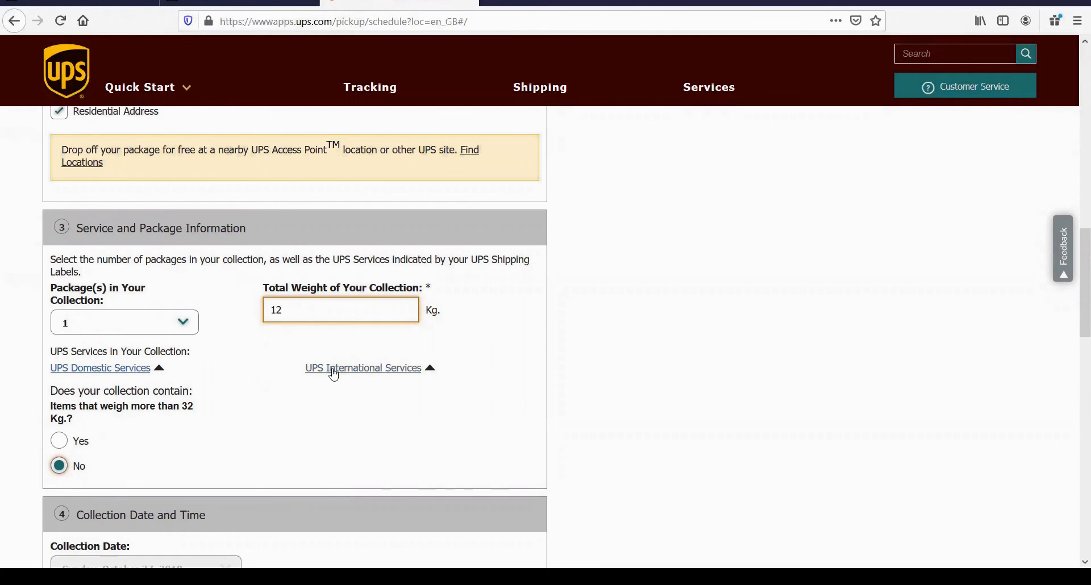
key(ctrl+shift+Tab)
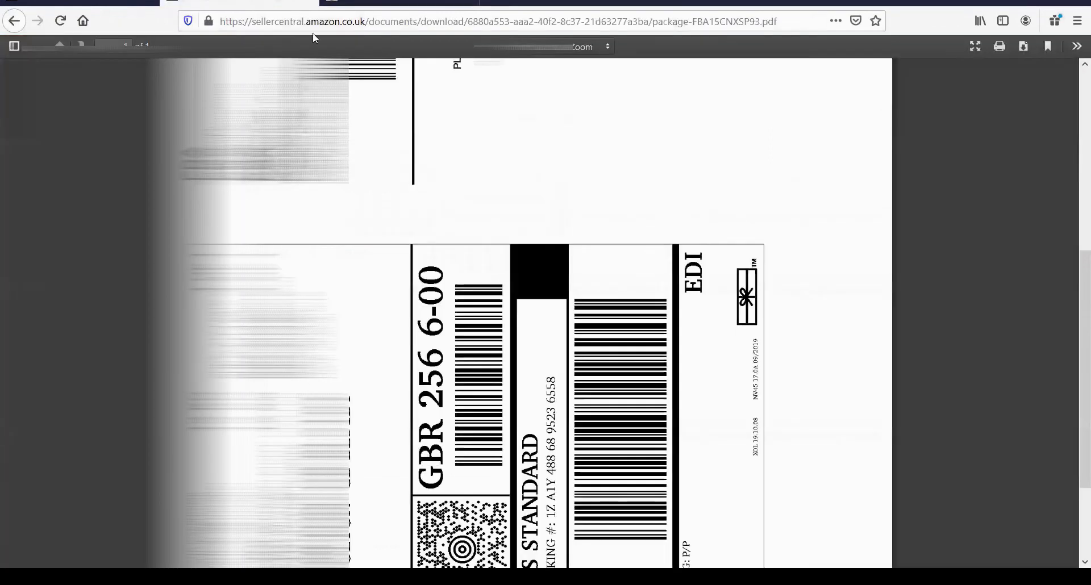
scroll(518, 271, down, 4)
scroll(518, 271, up, 4)
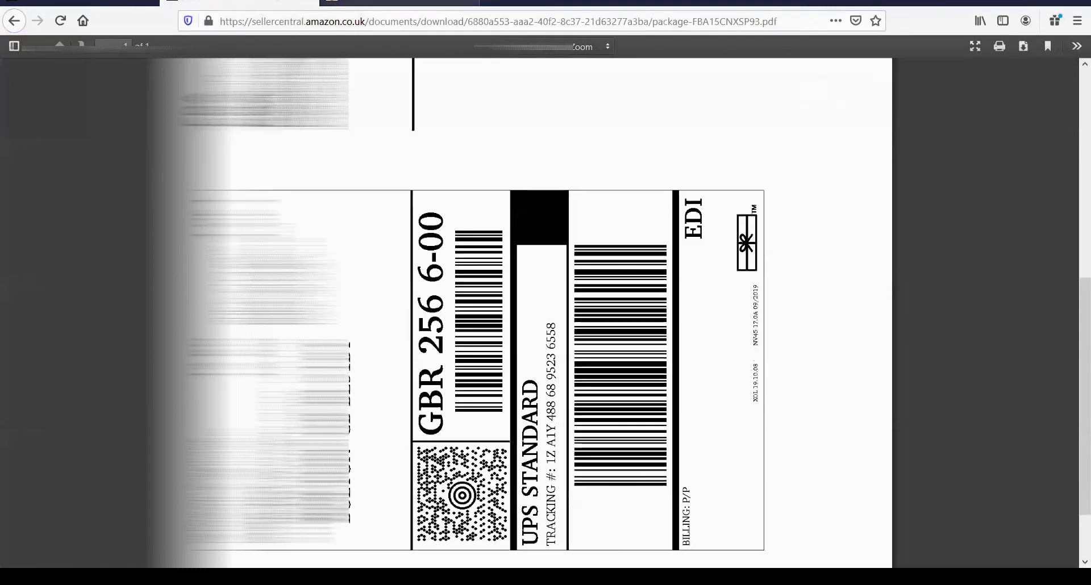
key(ctrl+Tab)
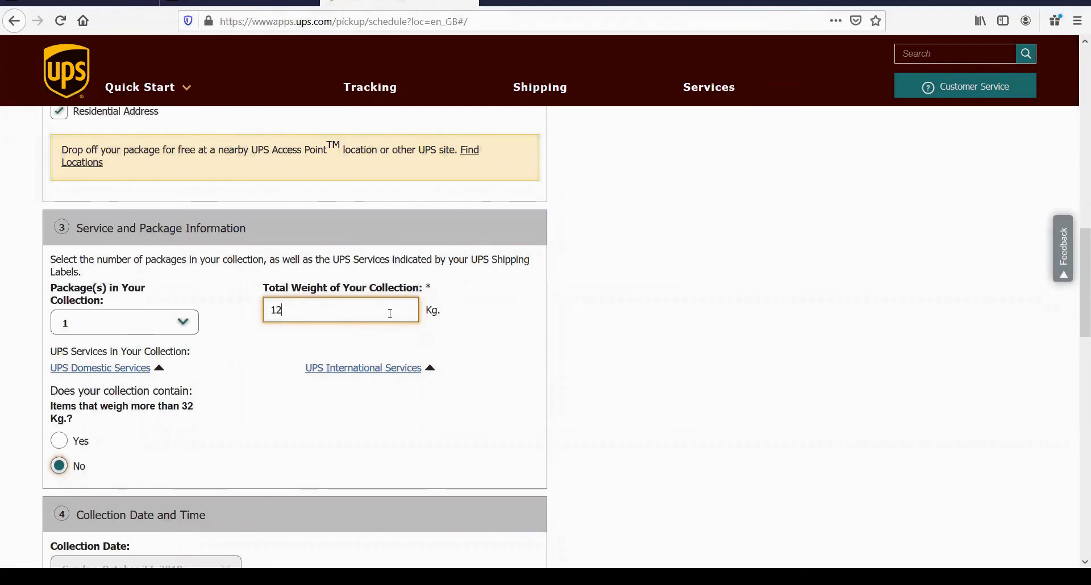
Step: Expand the UPS Domestic Services options in the service and package section
scroll(256, 307, down, 3)
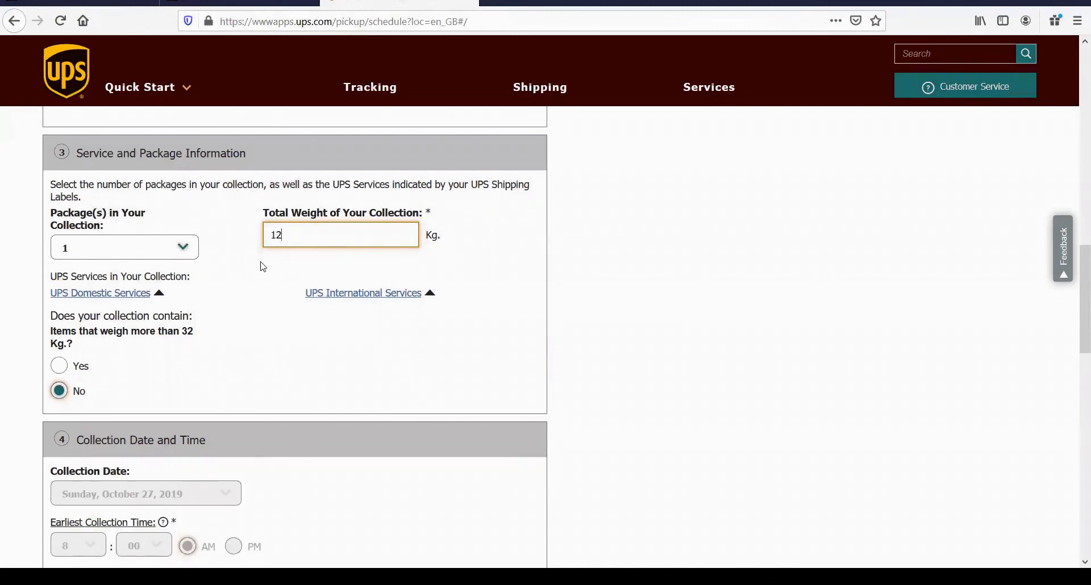
scroll(234, 239, down, 3)
scroll(205, 202, up, 3)
click(117, 294)
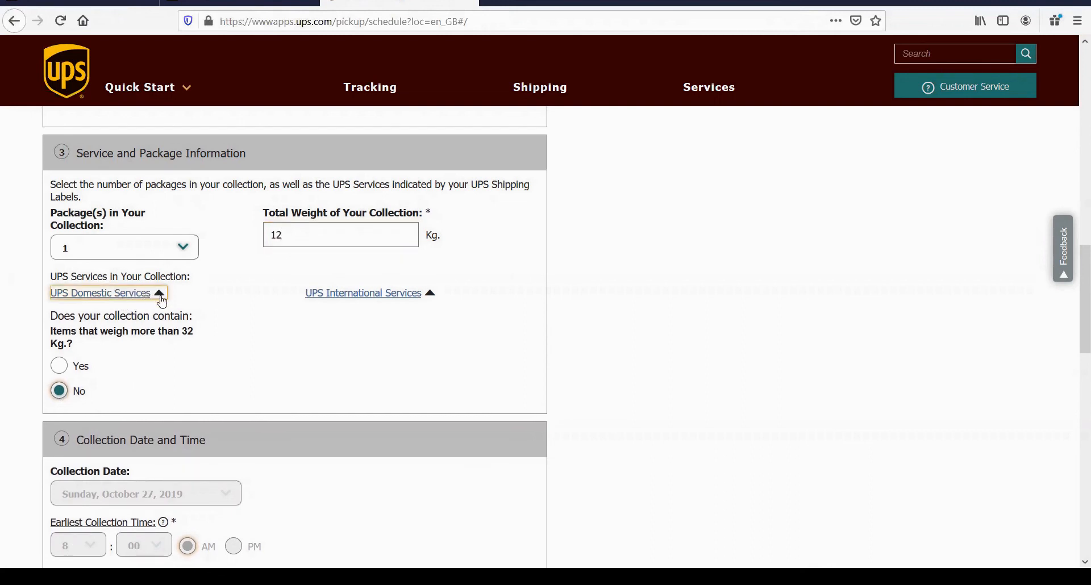
click(118, 295)
click(117, 294)
scroll(119, 298, down, 2)
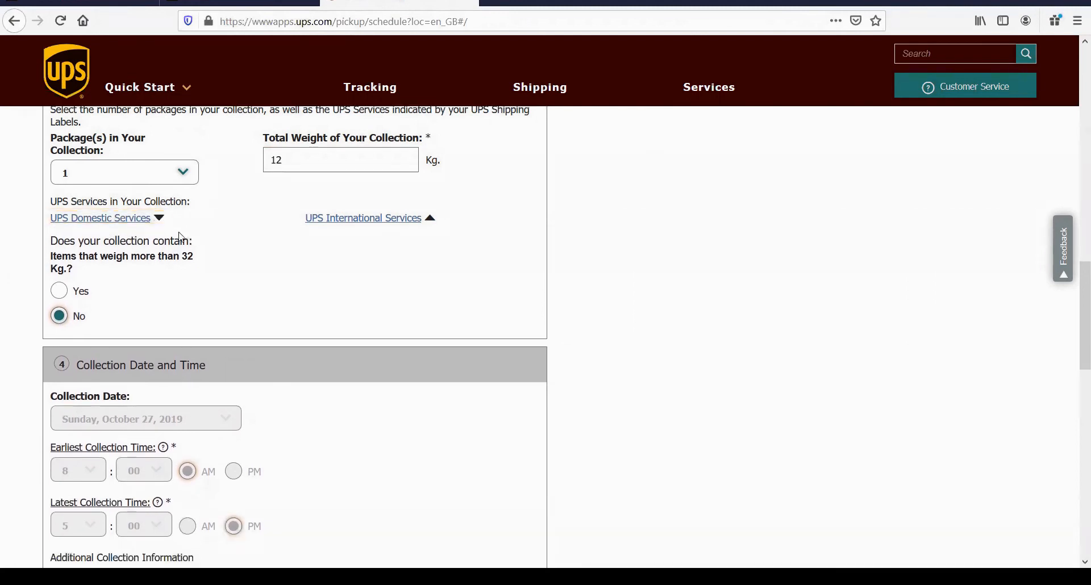
click(159, 218)
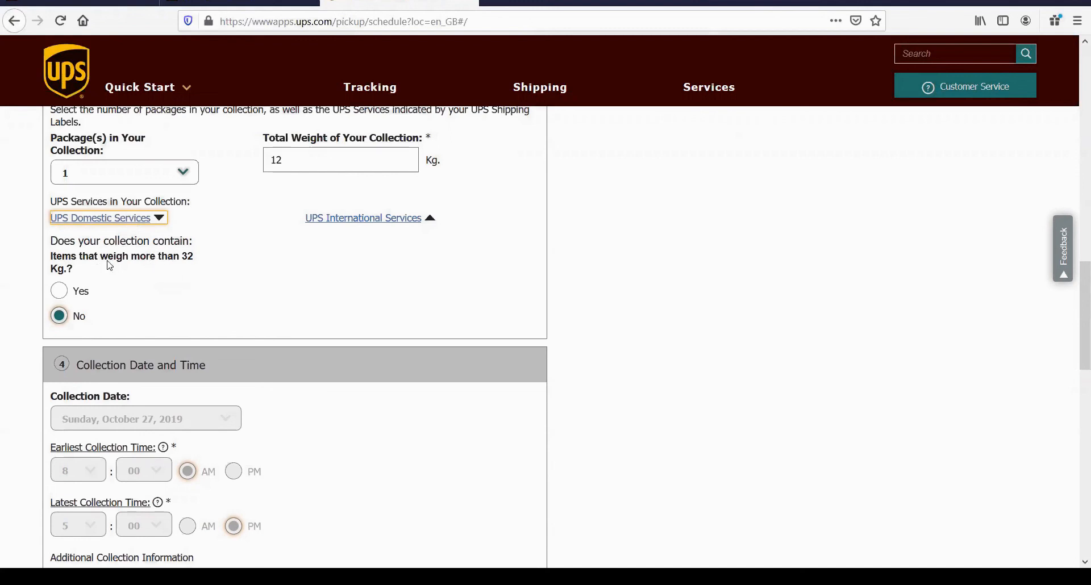
Step: Review the collection date, earliest and latest times, preferred location and driver instructions fields
scroll(109, 265, up, 2)
scroll(111, 310, down, 2)
scroll(263, 237, down, 5)
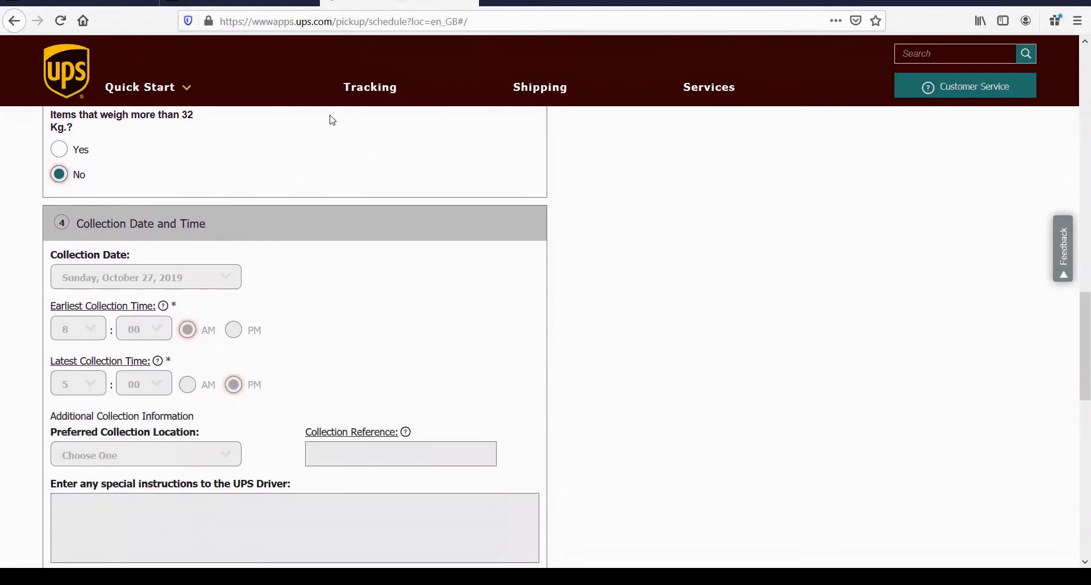
scroll(233, 249, up, 4)
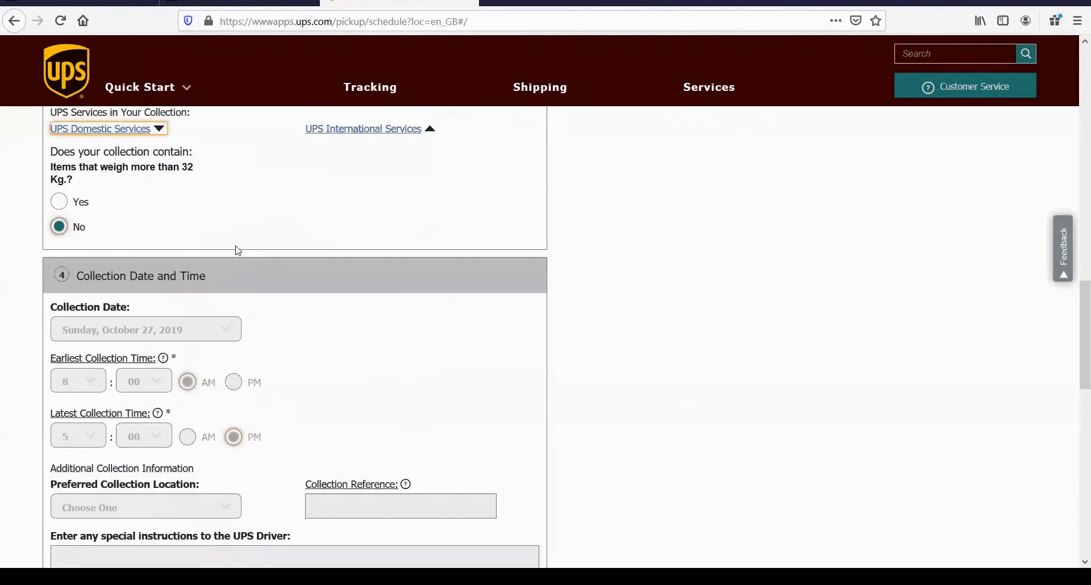
scroll(215, 264, down, 4)
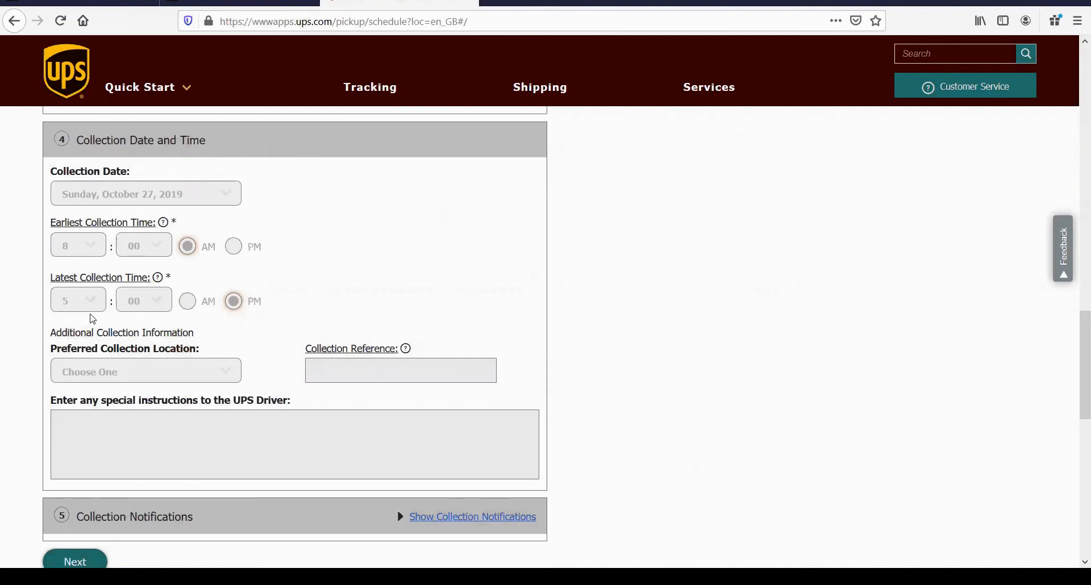
scroll(91, 321, down, 2)
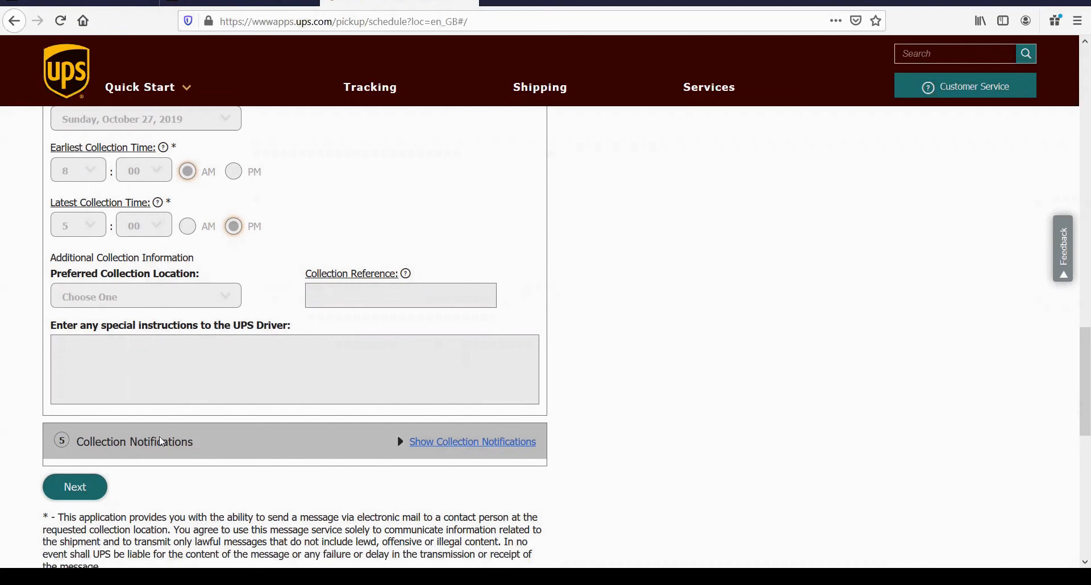
scroll(72, 437, down, 3)
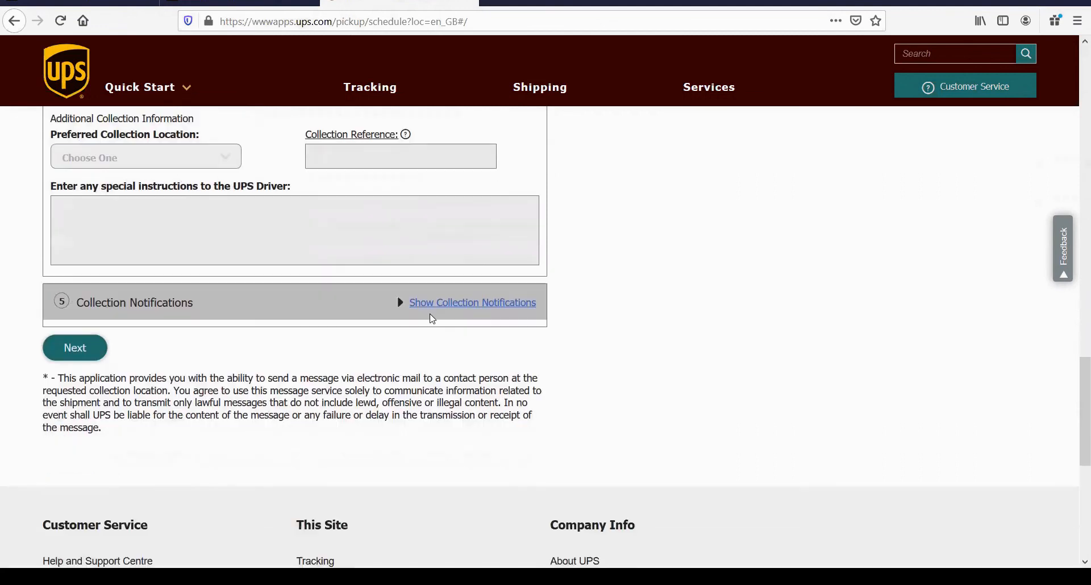
Step: Expand the collection notifications, examine the SMS and e-mail confirmation fields, and hide the section again
click(447, 290)
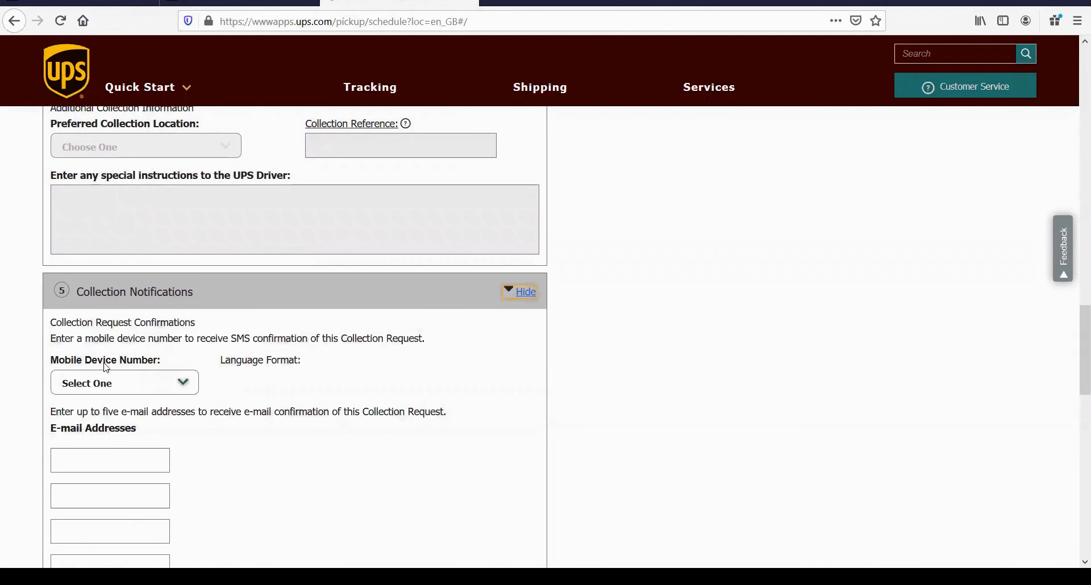
scroll(105, 369, down, 2)
scroll(172, 220, down, 1)
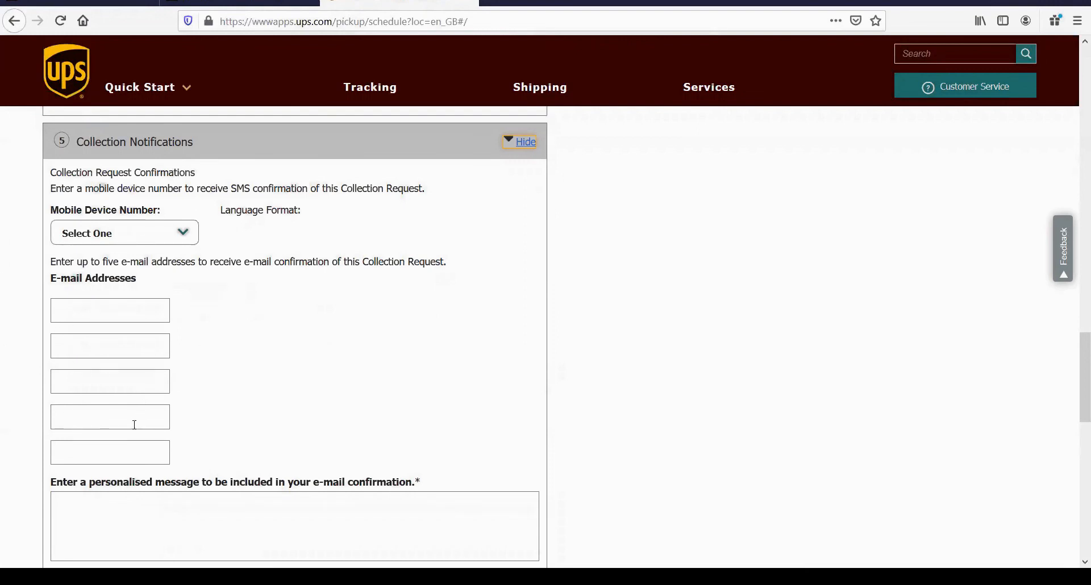
scroll(134, 425, down, 1)
scroll(132, 424, up, 1)
click(525, 144)
scroll(413, 243, up, 1)
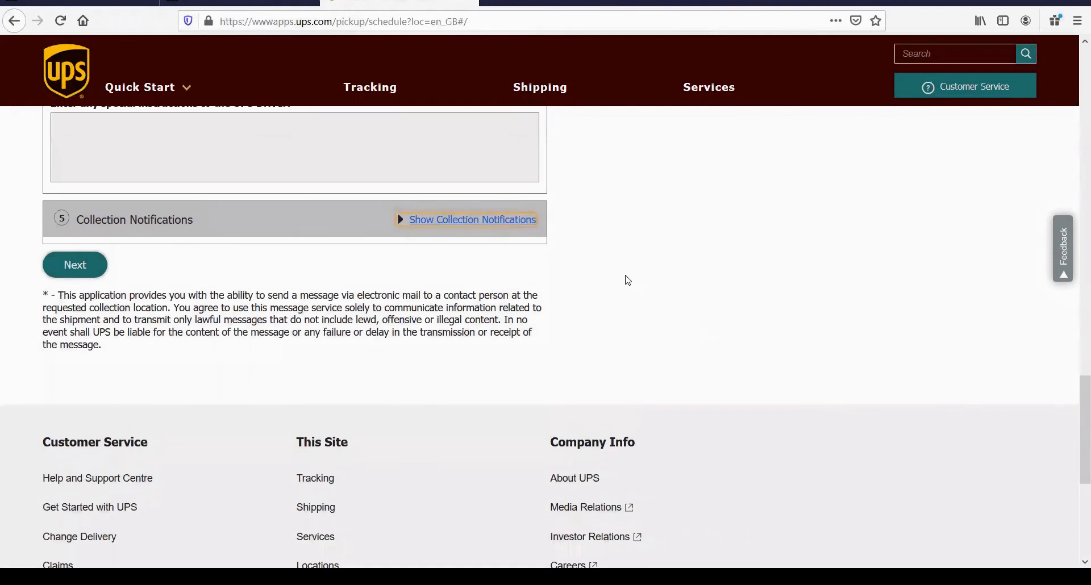
Step: Try to continue with the collection request, then compare the UPS label PDF with the form's service and package section
scroll(397, 352, up, 2)
click(75, 412)
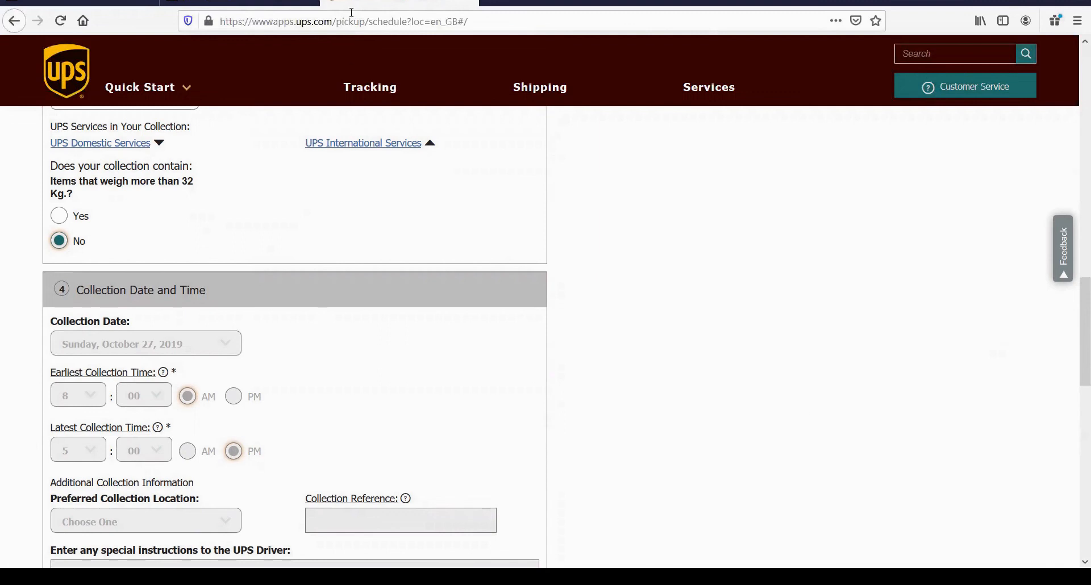
click(278, 1)
scroll(480, 380, down, 3)
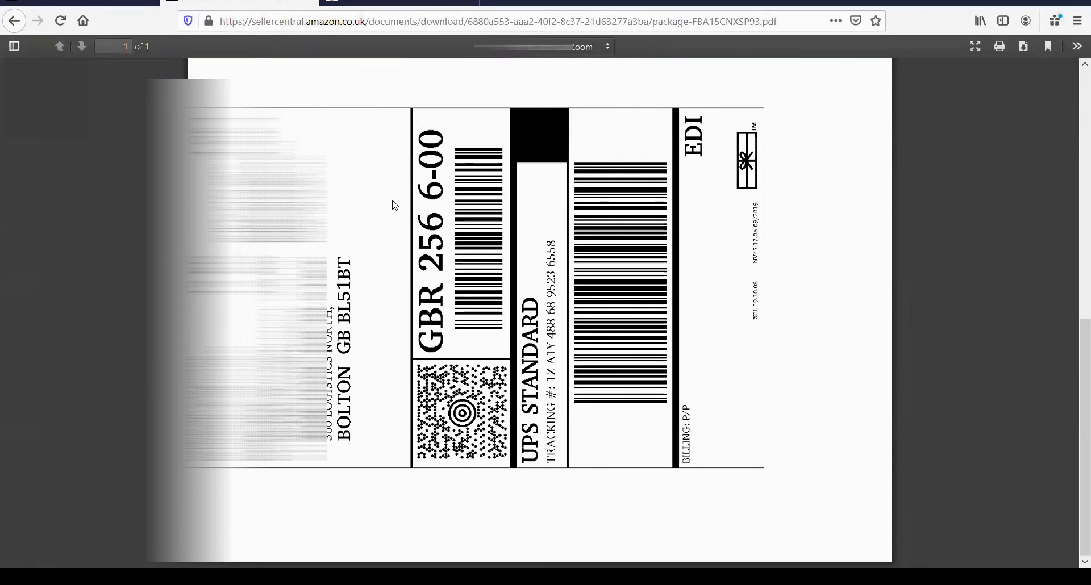
click(378, 11)
scroll(332, 331, up, 3)
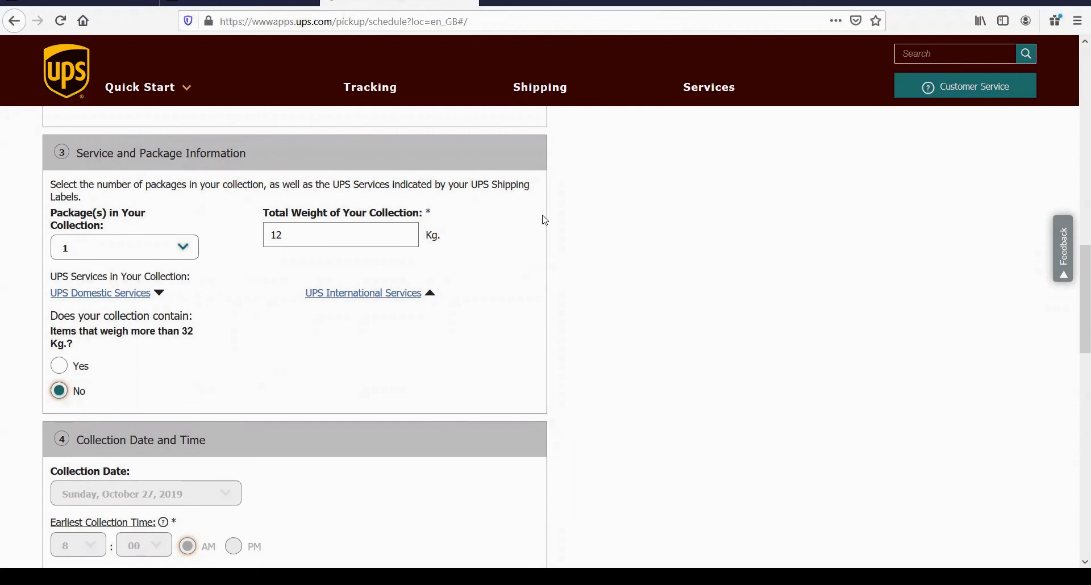
scroll(528, 232, up, 2)
scroll(528, 232, down, 2)
Step: Search for the UPS location nearest to the sender's postcode, denying the site access to the current location
click(182, 95)
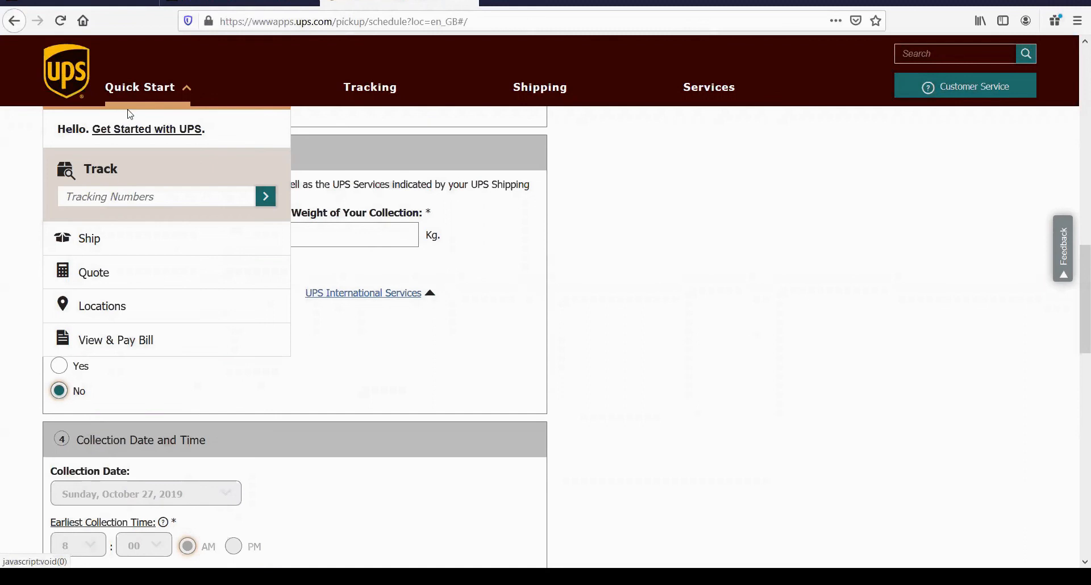
click(105, 312)
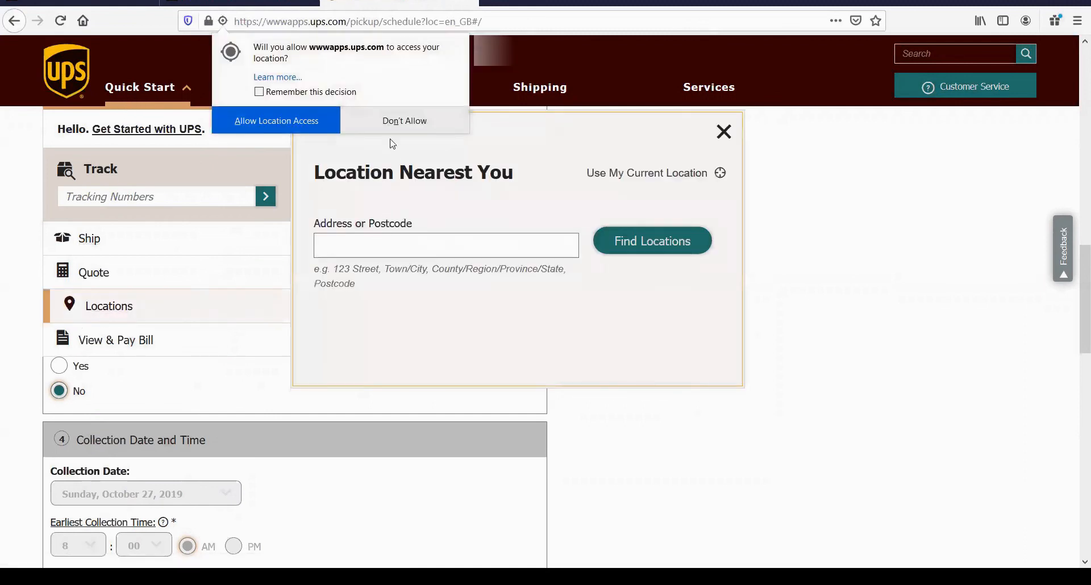
click(394, 125)
click(387, 265)
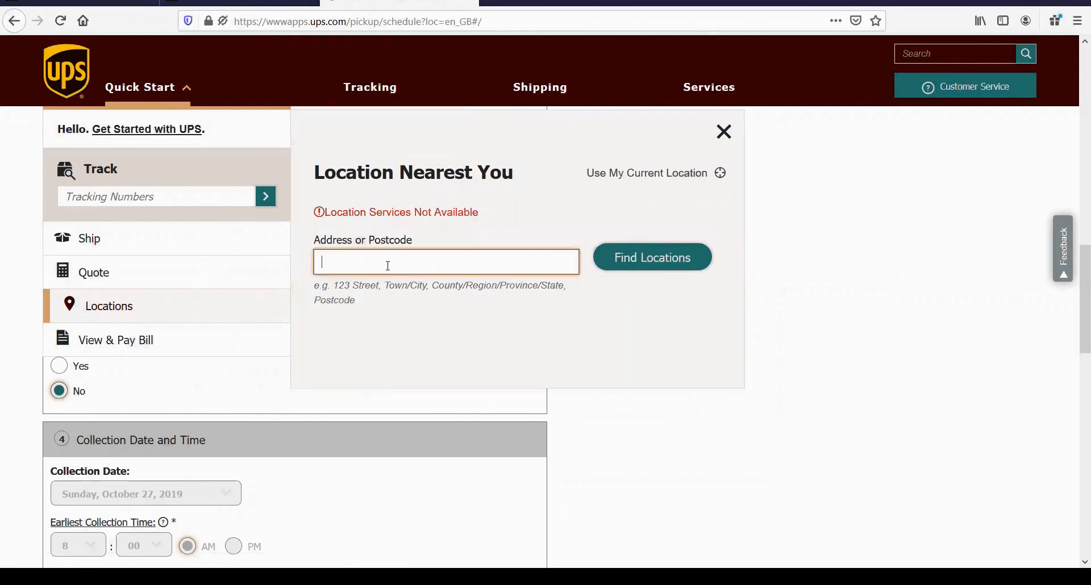
text(me20 7rl)
click(599, 256)
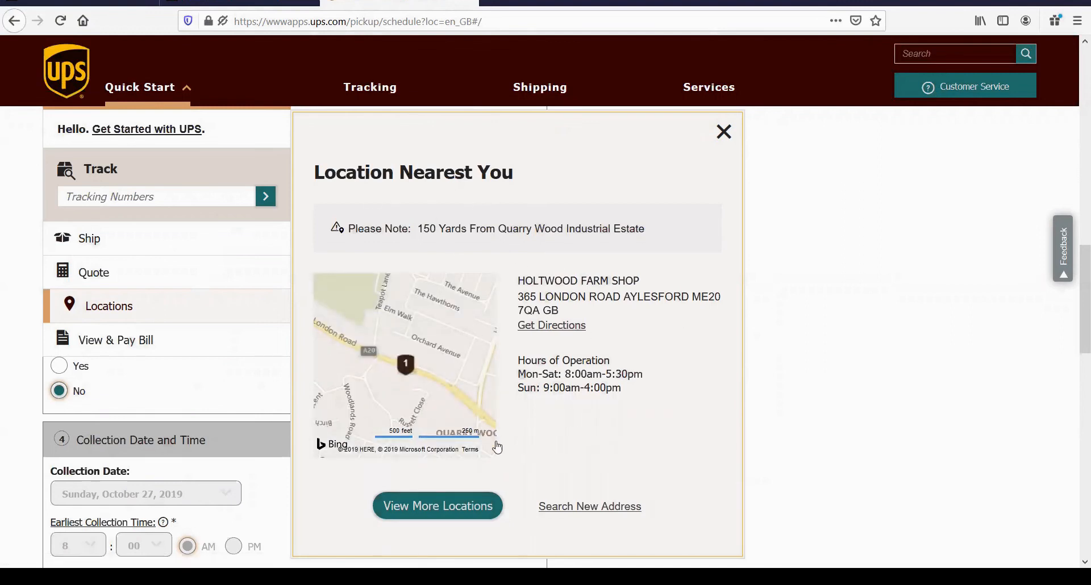
Step: View more UPS locations and search for United Kingdom drop-off points near the sender's postcode using the suggested area
scroll(522, 469, down, 2)
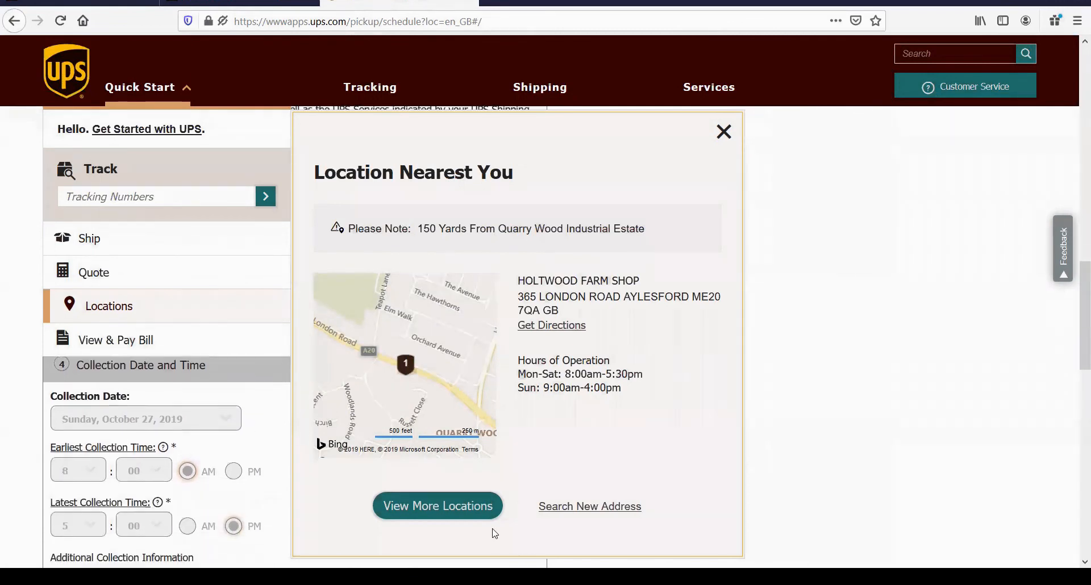
click(454, 507)
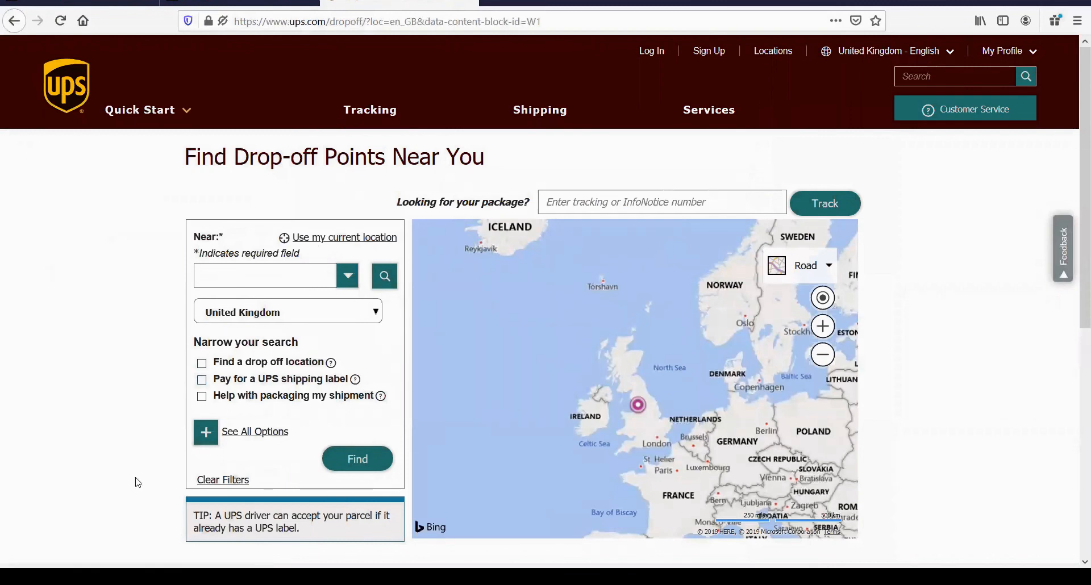
scroll(482, 302, down, 1)
click(286, 276)
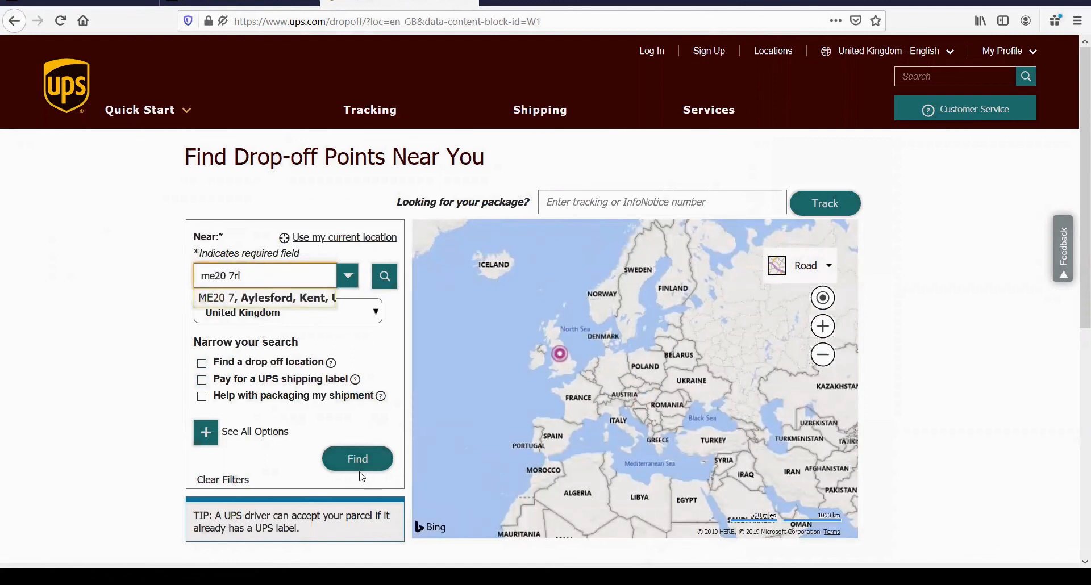
text(me20 7rl)
click(294, 302)
click(357, 459)
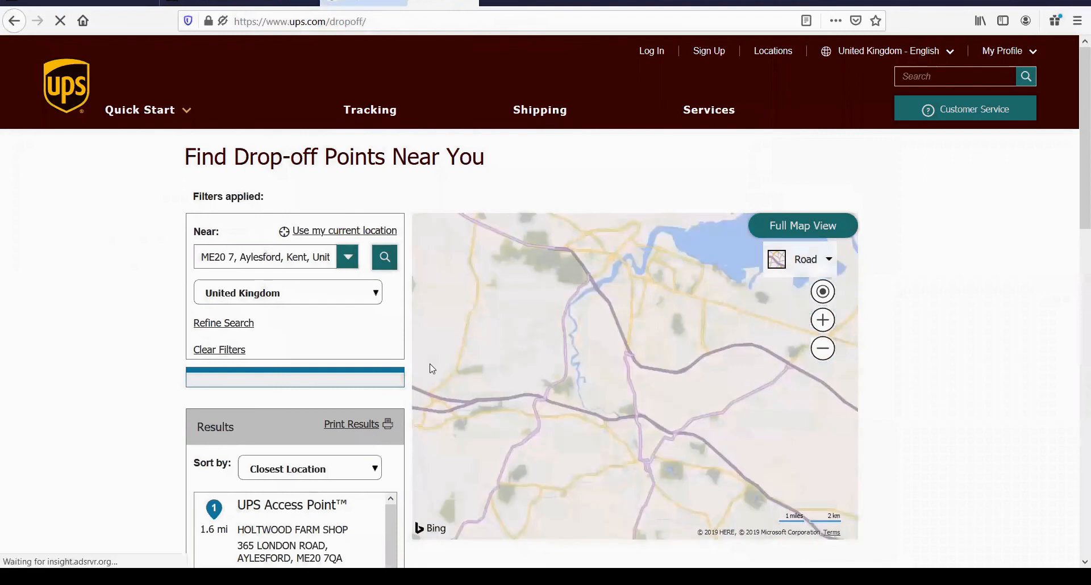
Step: Examine the UPS Access Point results and map for their distances, addresses and closing times
scroll(291, 399, down, 2)
scroll(291, 400, down, 3)
scroll(283, 363, down, 3)
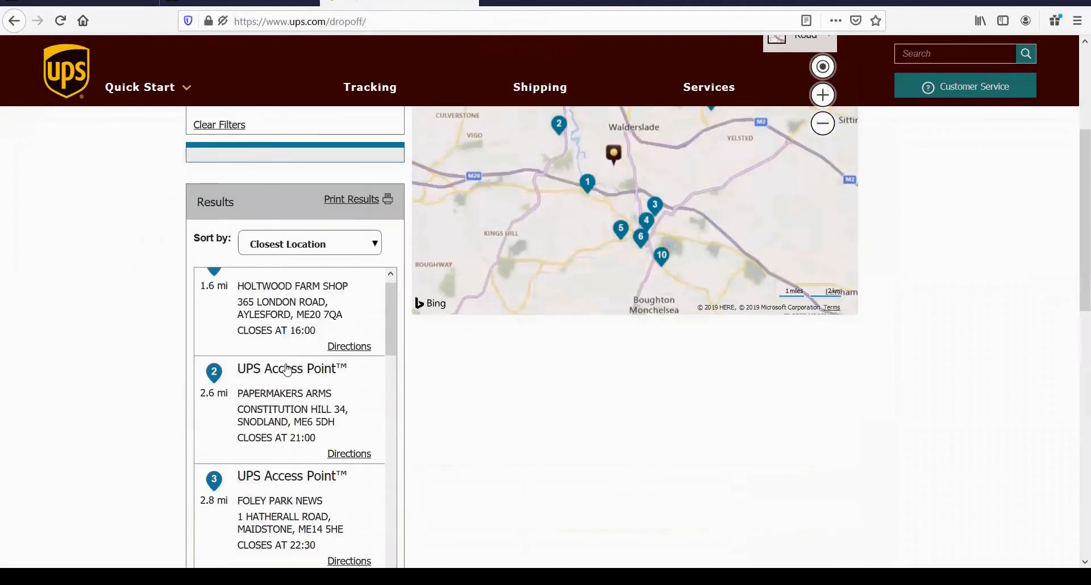
scroll(282, 357, down, 2)
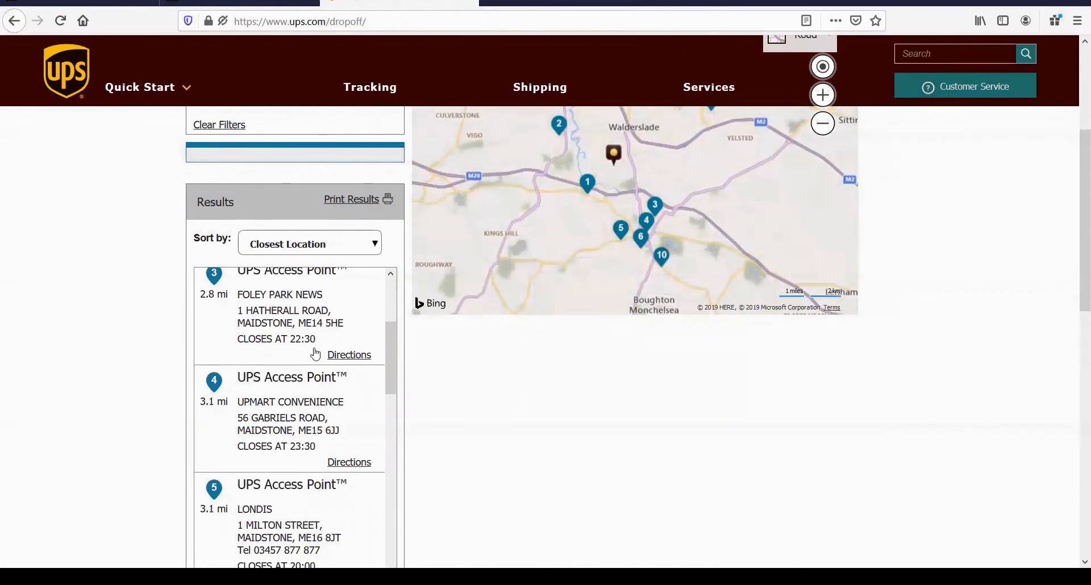
scroll(316, 353, up, 6)
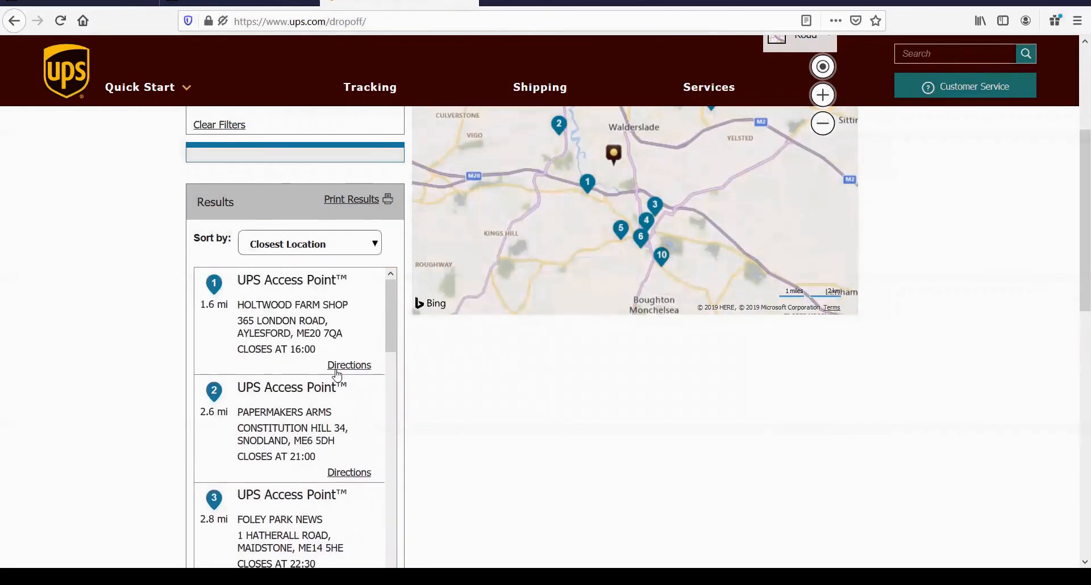
scroll(337, 375, up, 4)
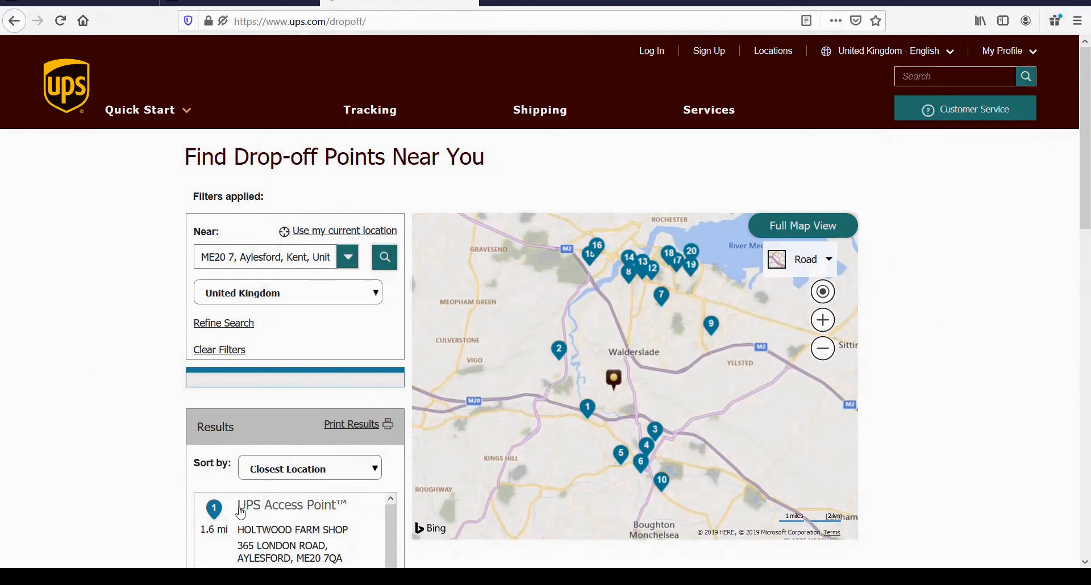
scroll(205, 490, down, 2)
scroll(206, 490, up, 2)
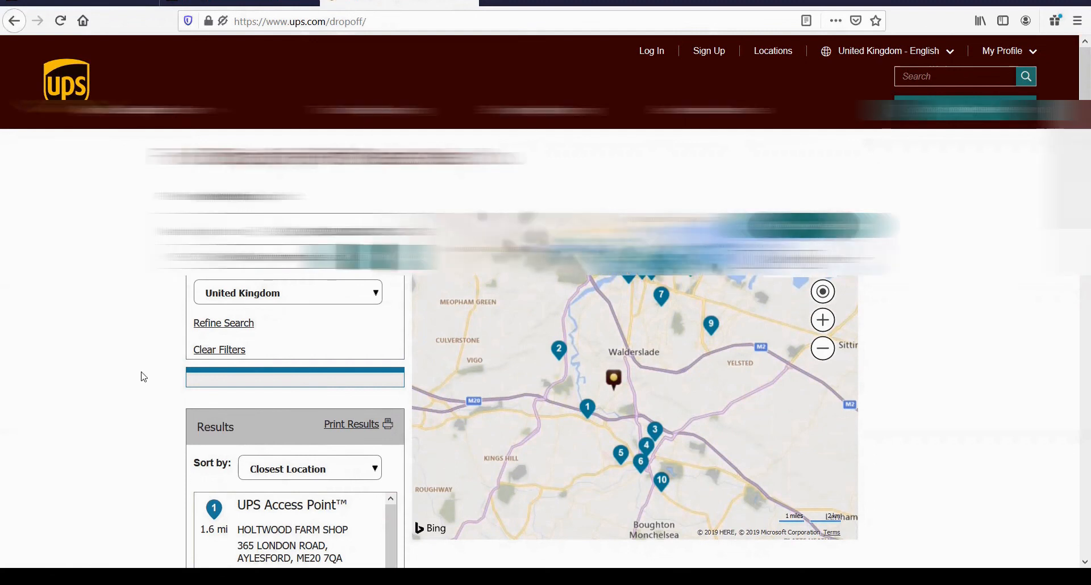
Step: Return to Amazon Seller Central, go to its home page and open the list of FBA shipments
click(98, 3)
scroll(847, 399, up, 2)
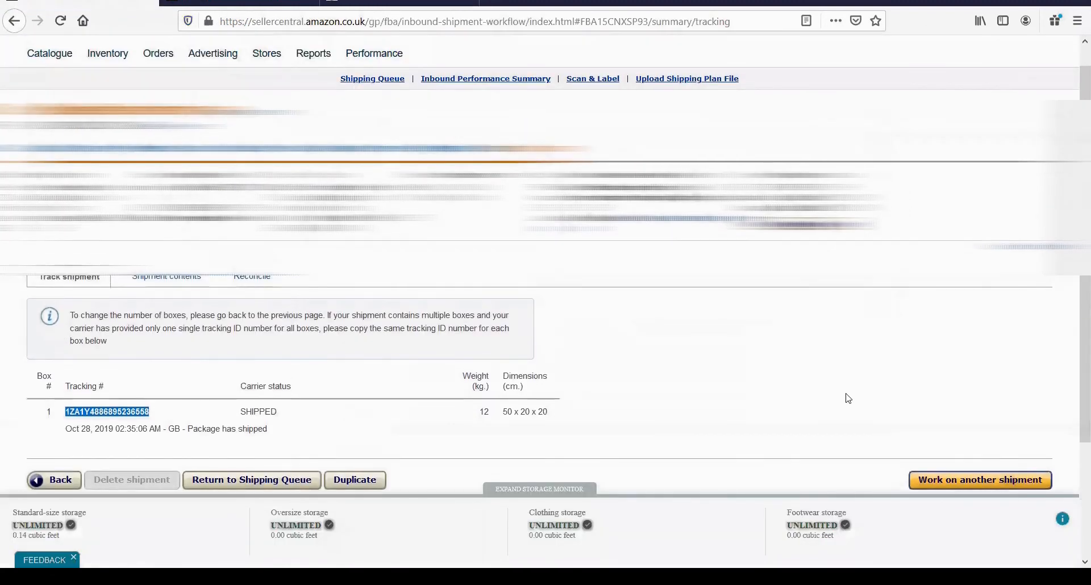
scroll(647, 395, up, 1)
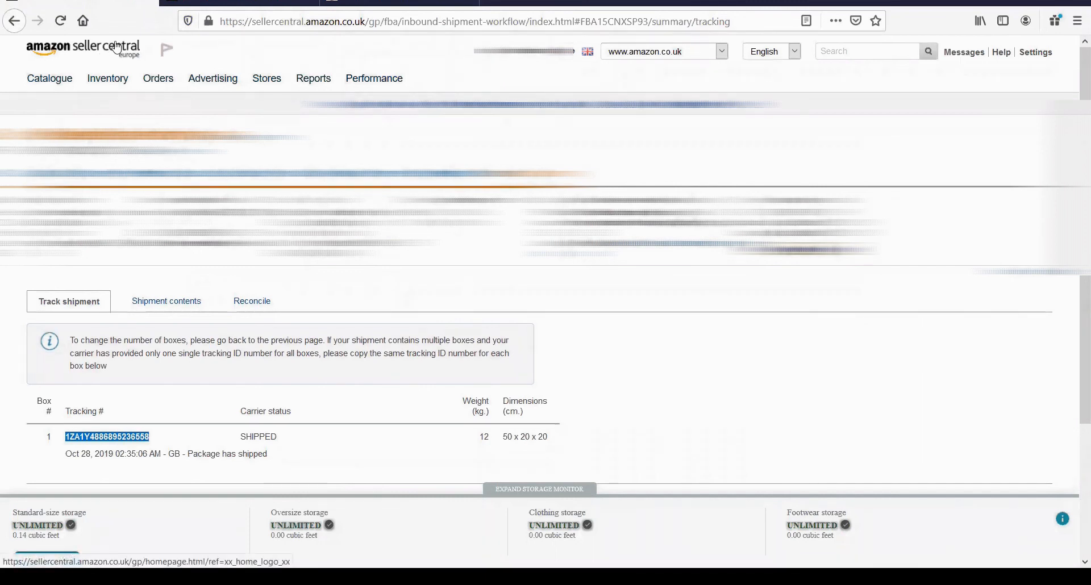
click(116, 46)
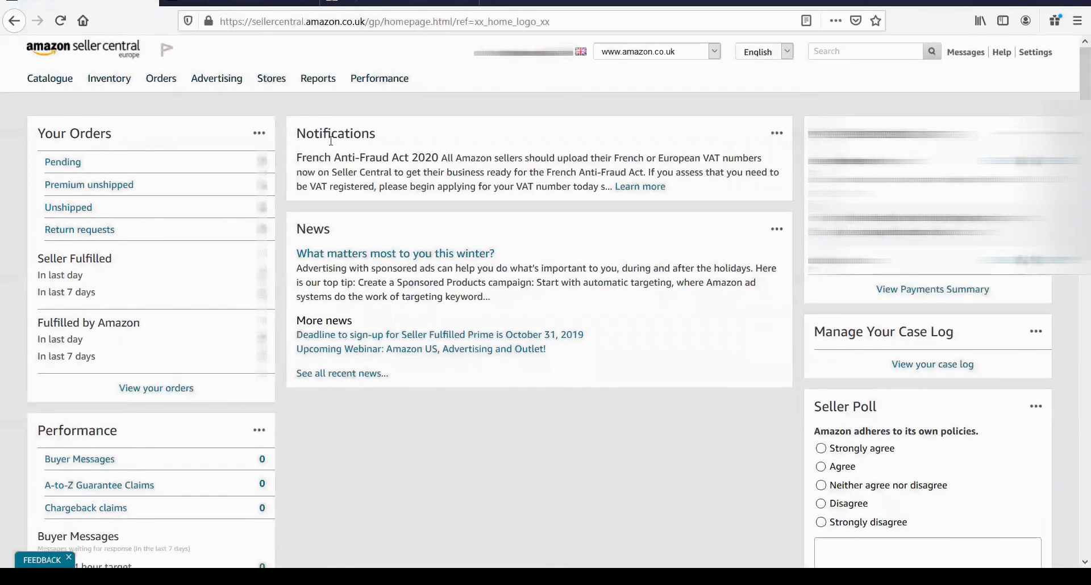
mouse_move(109, 82)
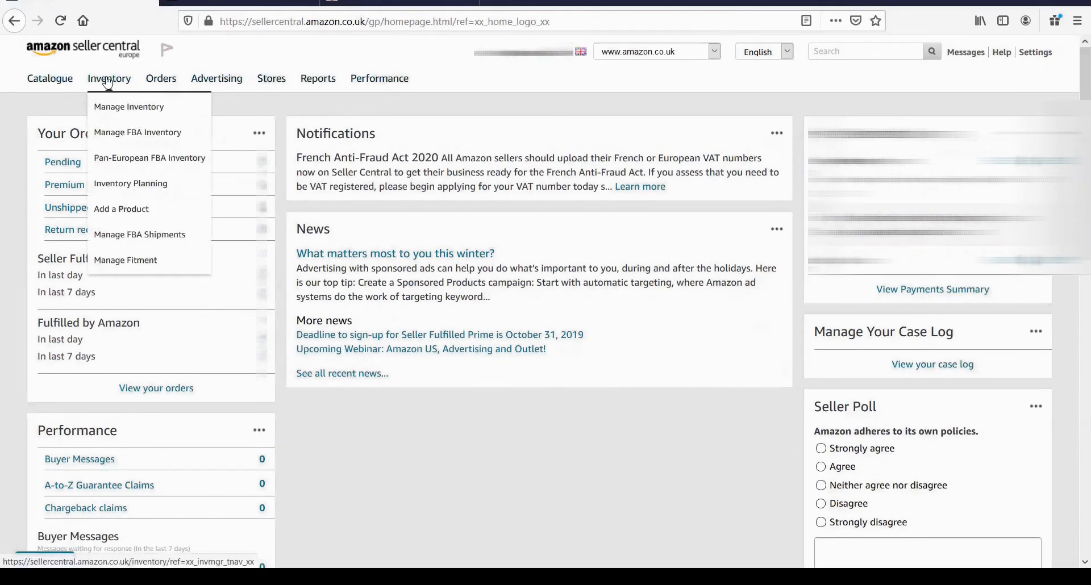
click(153, 243)
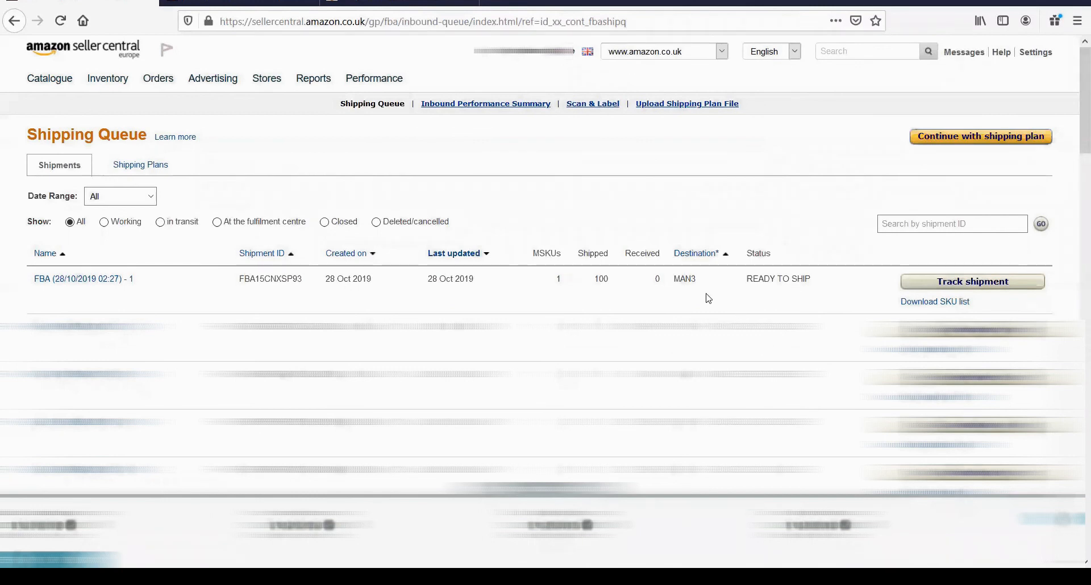
Step: Open the tracking page of the 28 Oct 2019 FBA shipment to MAN3 and review its details
click(959, 283)
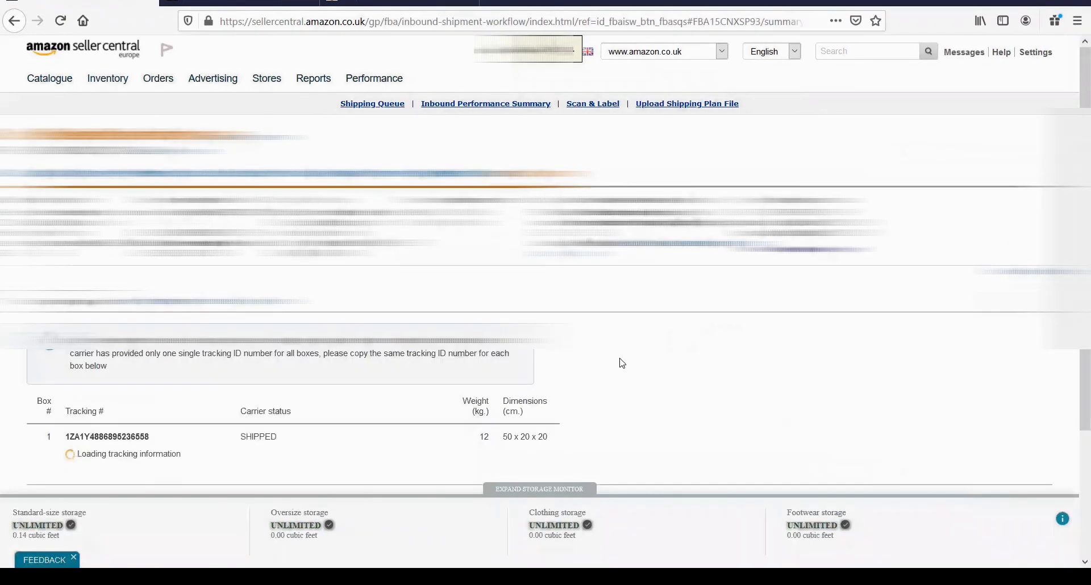
scroll(540, 397, down, 2)
scroll(540, 397, up, 2)
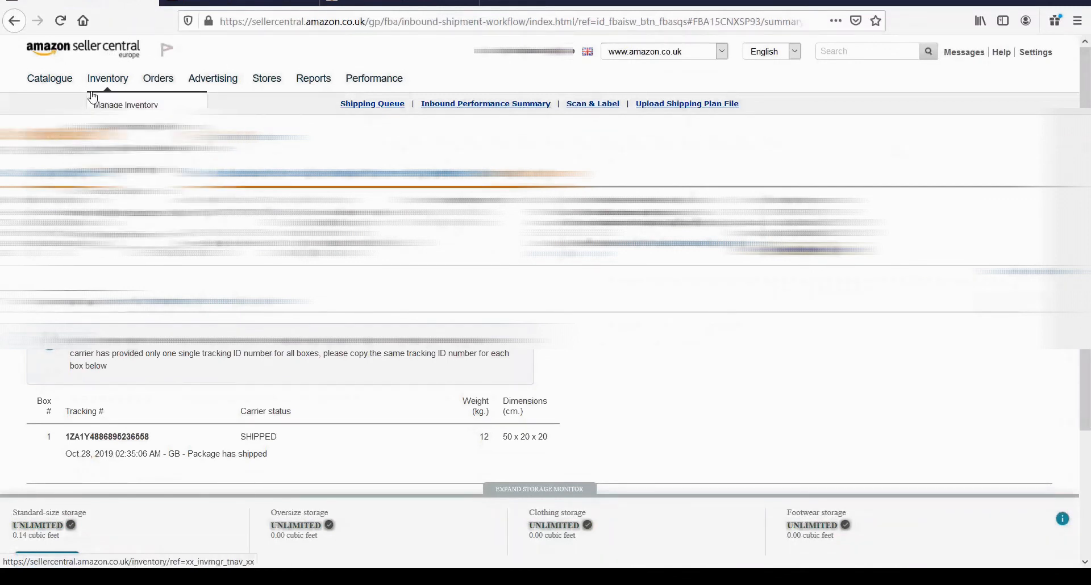
Step: Open the Manage FBA Inventory page
click(132, 127)
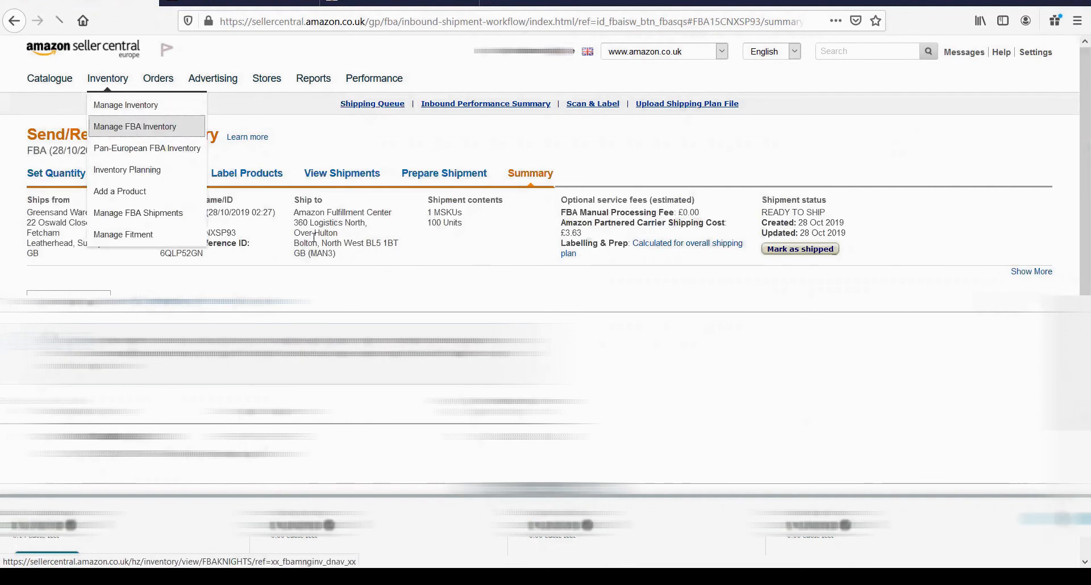